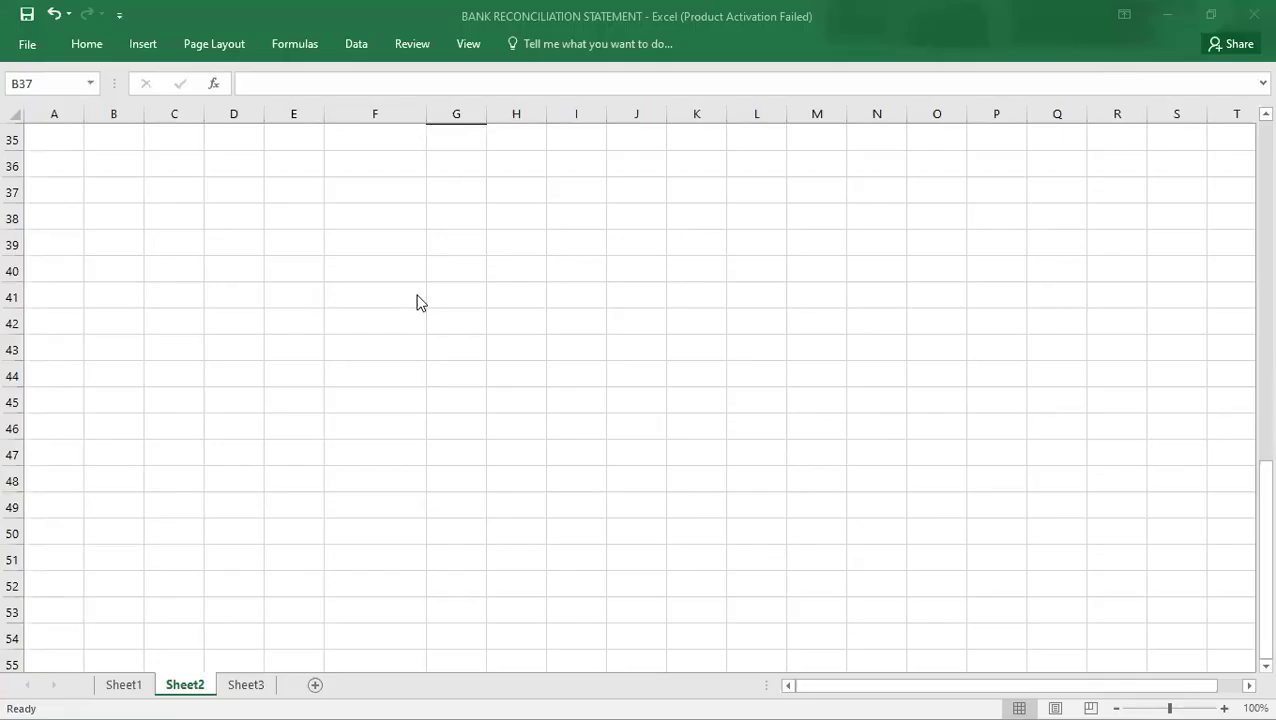
Enter the heading ABC CO. in cell B37
left_click(109, 190)
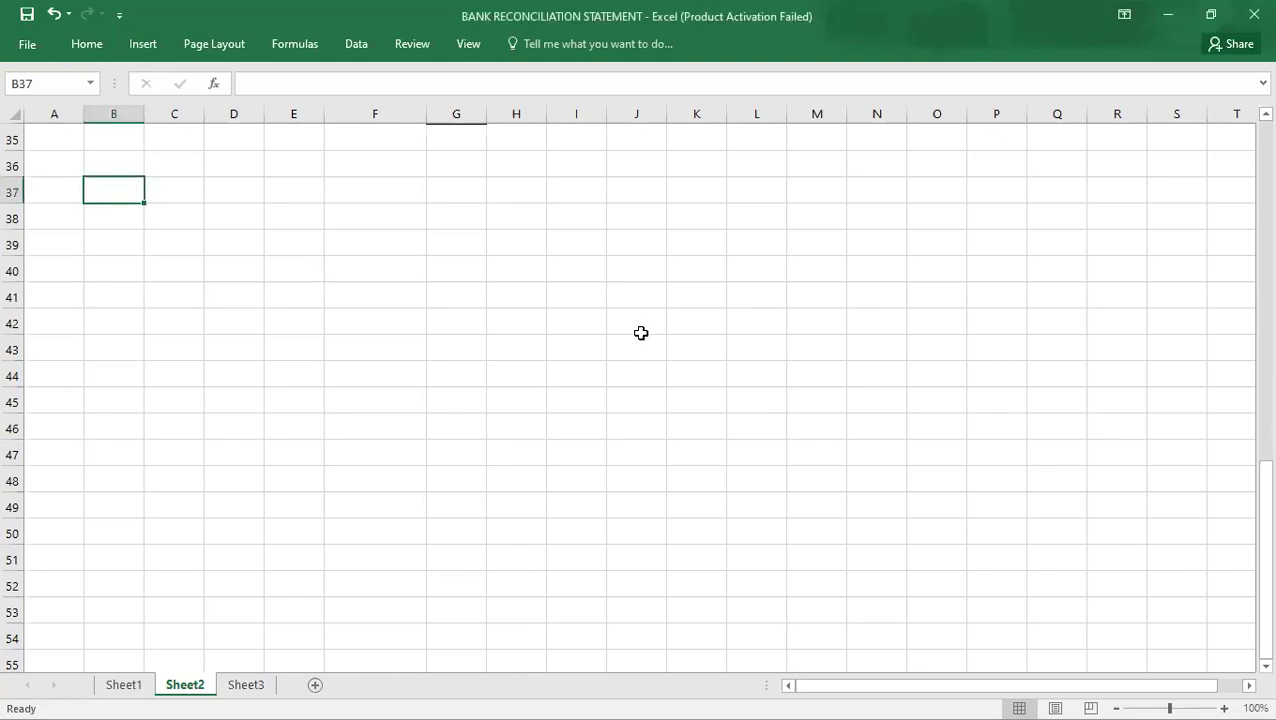
type("abc")
key("BackSpace")
key("BackSpace")
key("BackSpace")
type("ABC CO.")
key("Return")
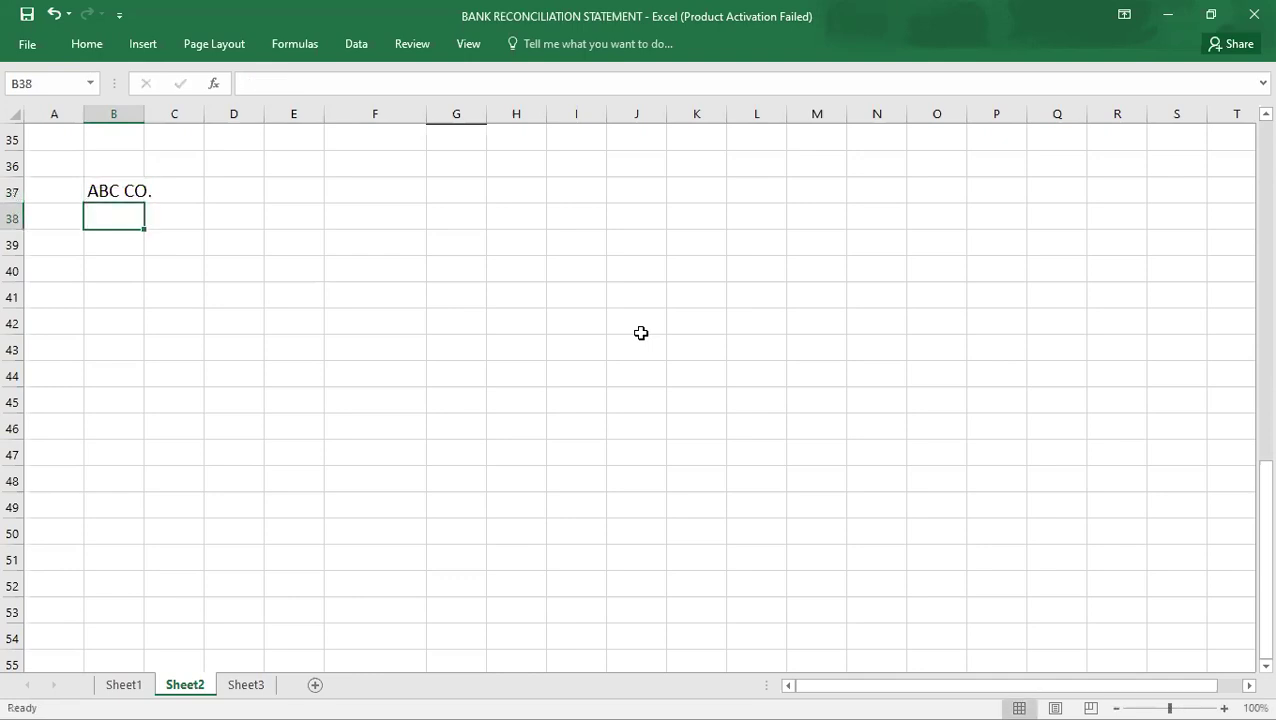
Enter the heading HBL in cell K37, on the same row as the ABC CO. heading
left_click(681, 195)
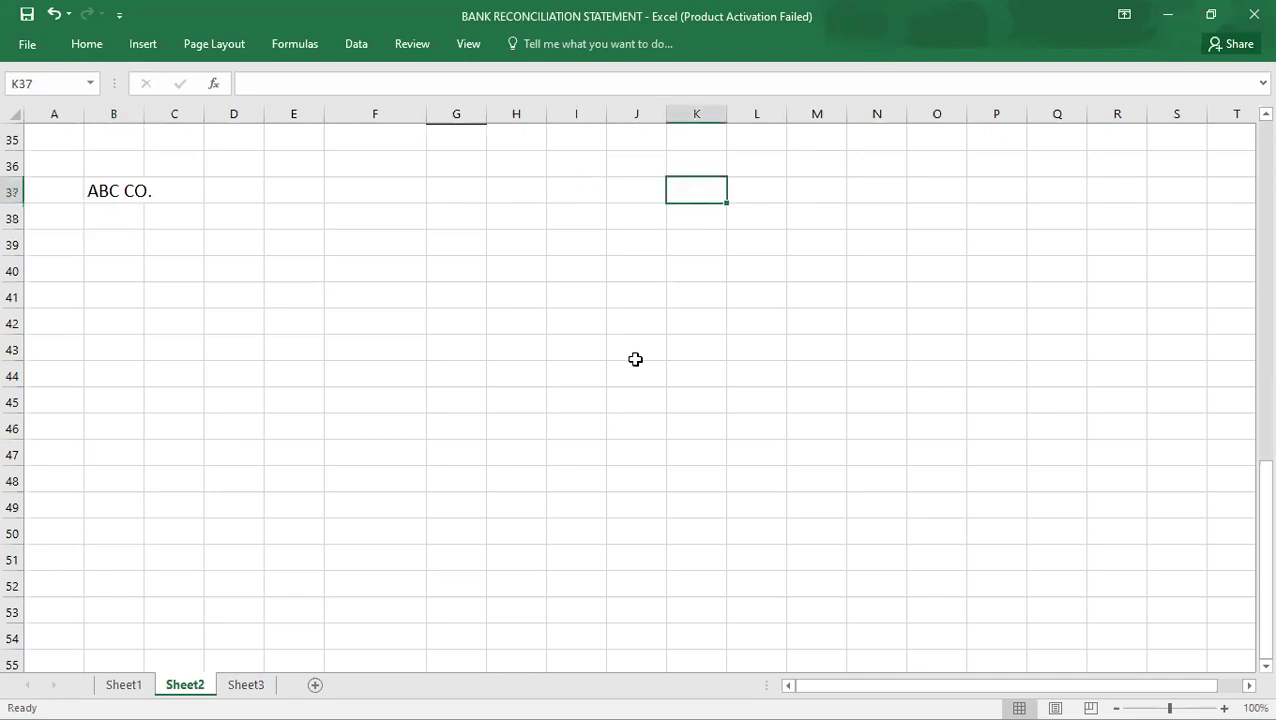
type("HBL")
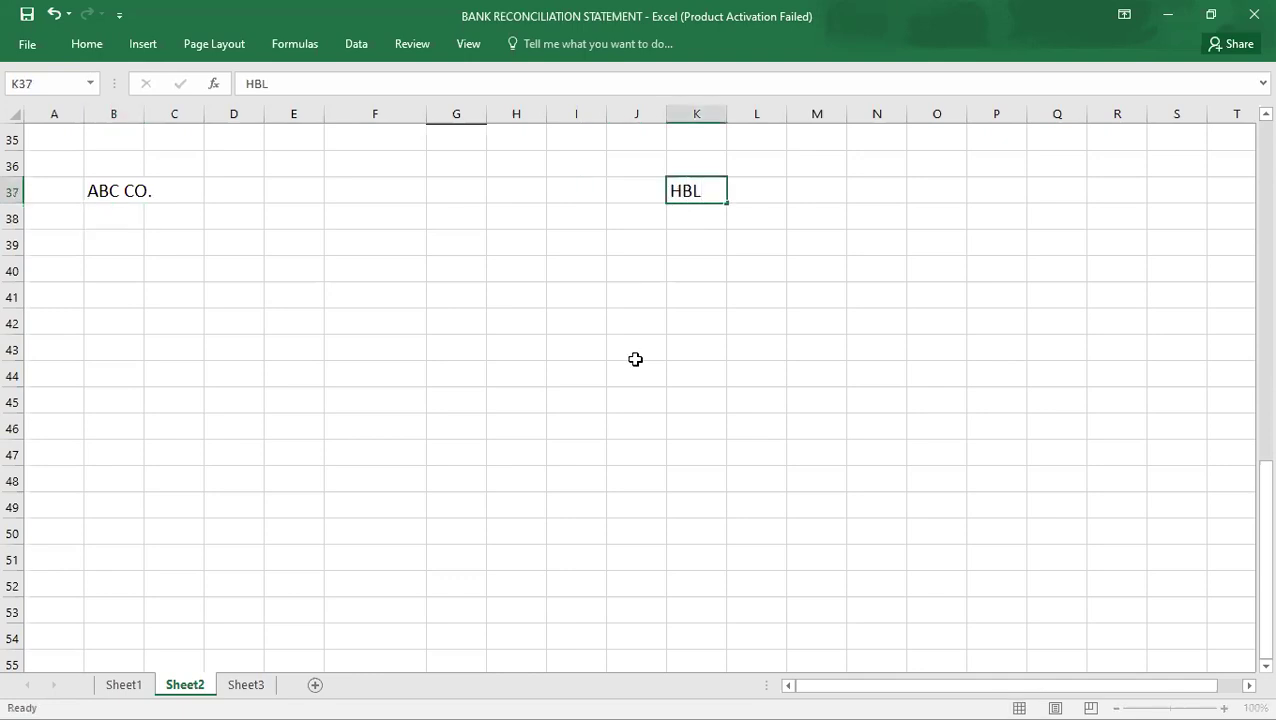
key("Return")
Make the ABC CO. heading in B37 and the HBL heading in K37 bold
left_click(112, 196)
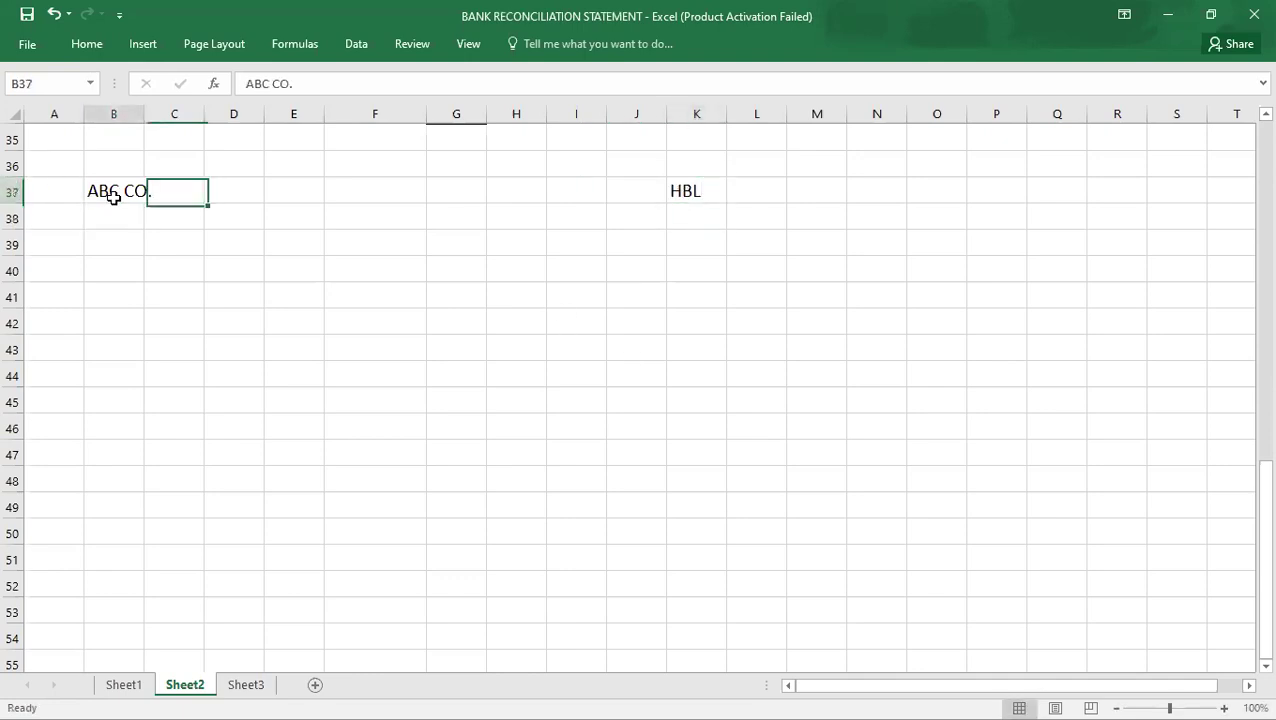
key("ctrl+b")
key("Right")
key("Right")
key("Right")
key("Right")
key("Right")
key("Right")
key("Right")
key("Right")
key("Right")
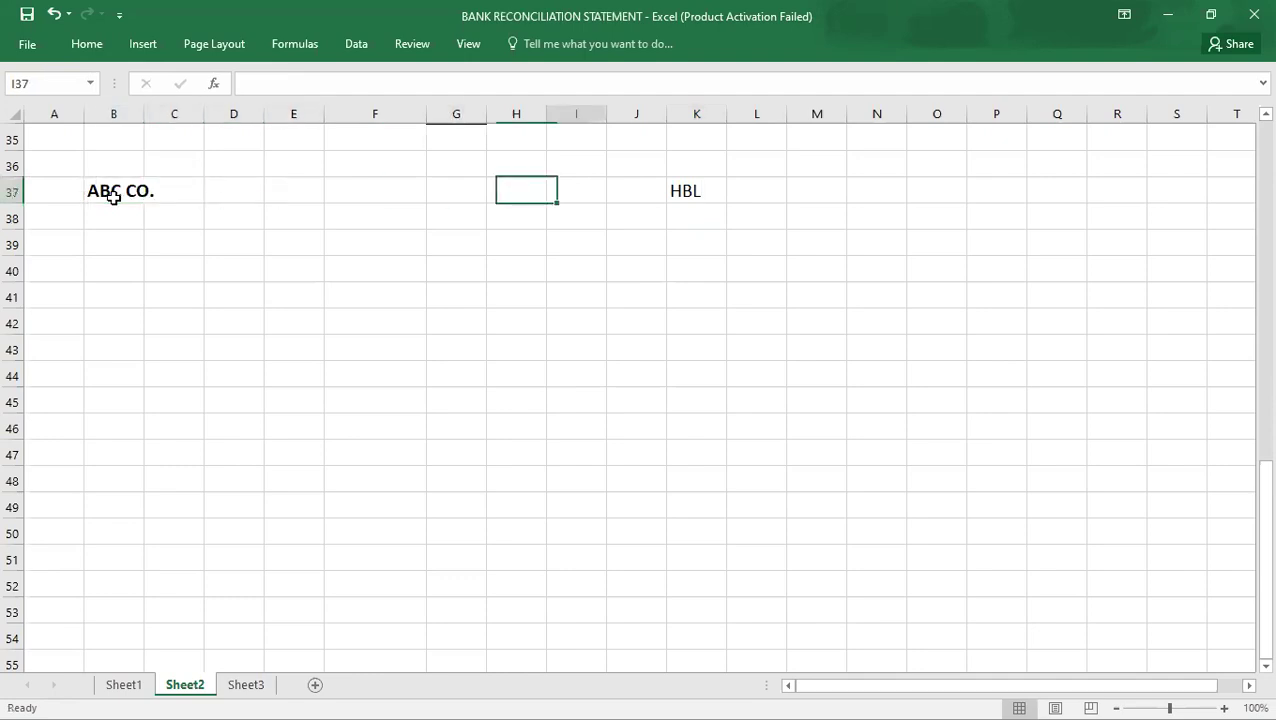
key("ctrl+b")
Record the debit line of the first ABC CO. entry with BANK in B39 and 50000 in E39
key("Left")
key("Left")
key("Left")
key("Left")
key("Left")
key("Left")
key("Left")
key("Left")
key("Down")
key("Down")
key("Left")
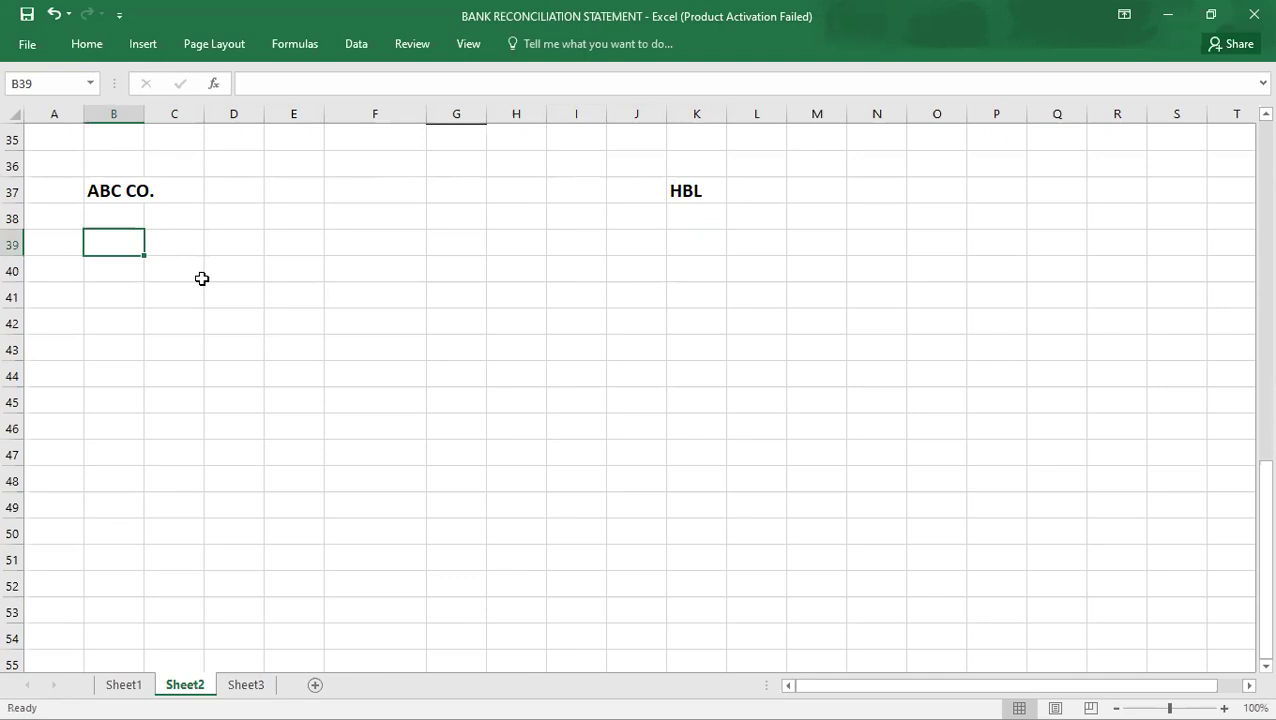
type("BANK")
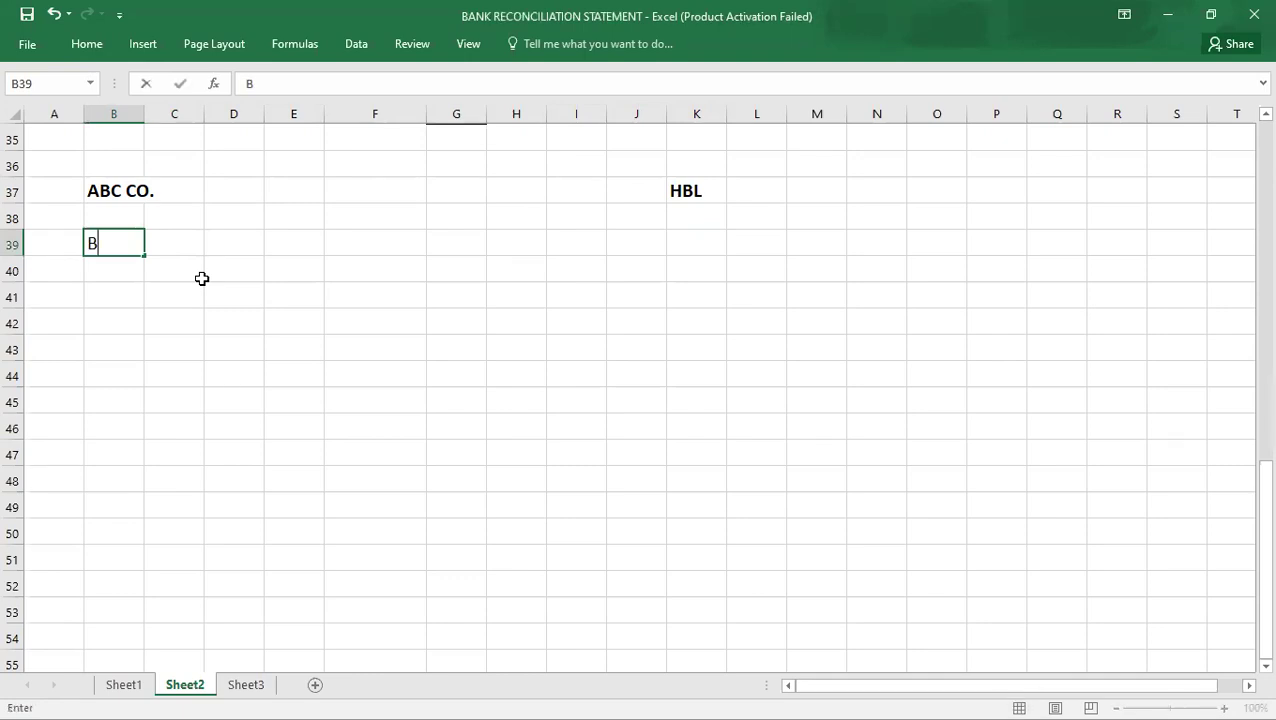
key("Tab")
key("Tab")
key("Tab")
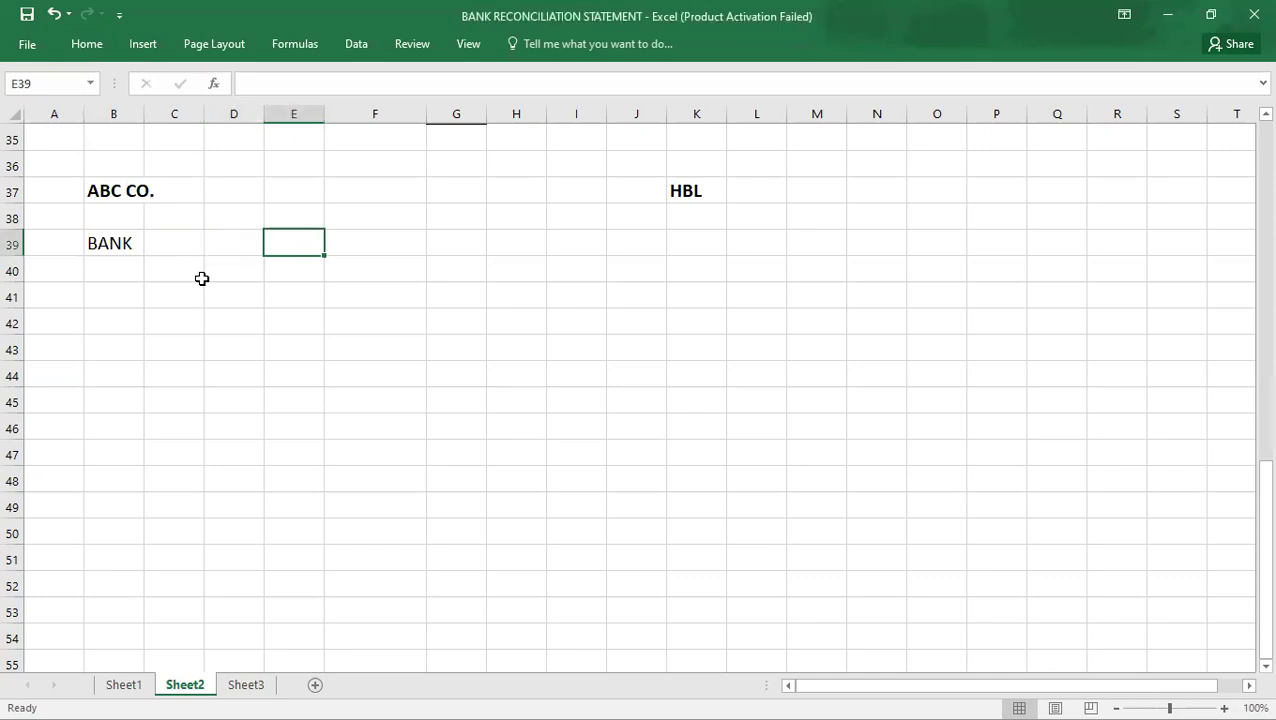
type("50000")
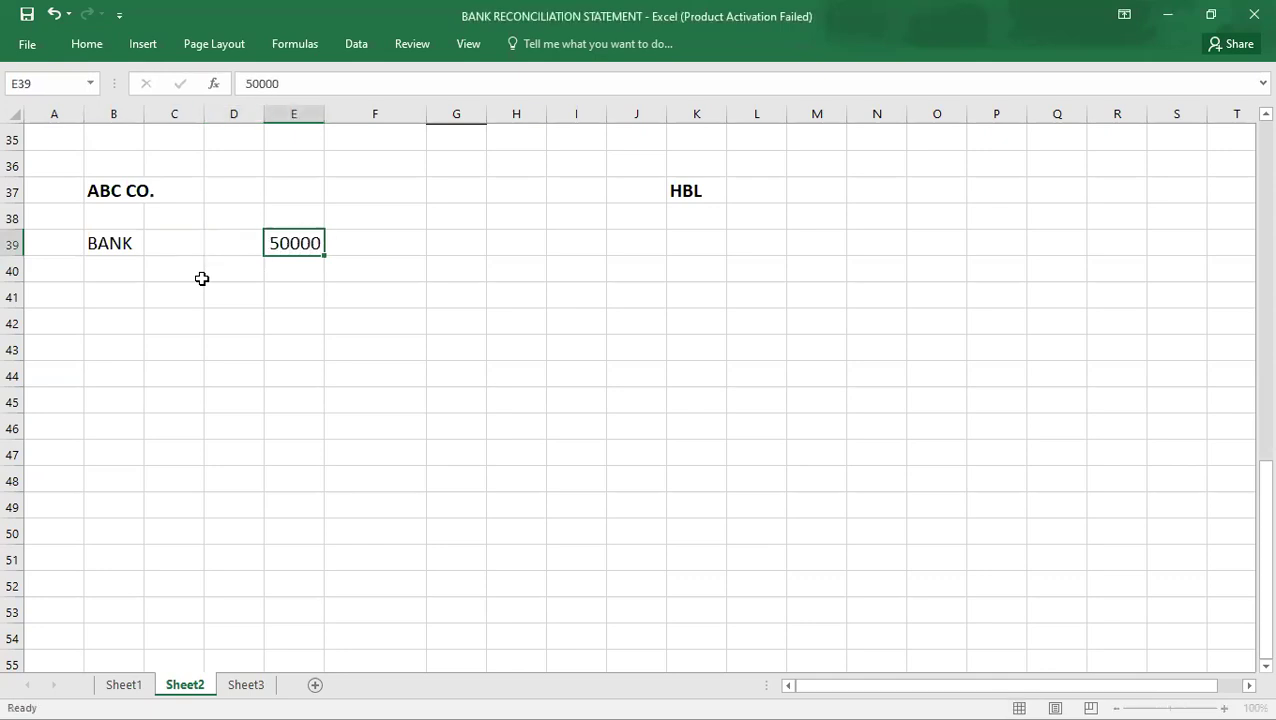
Record the credit line of the first ABC CO. entry with CASH in C40 and 50000 in F40
left_click(202, 279)
type("CASH")
key("Tab")
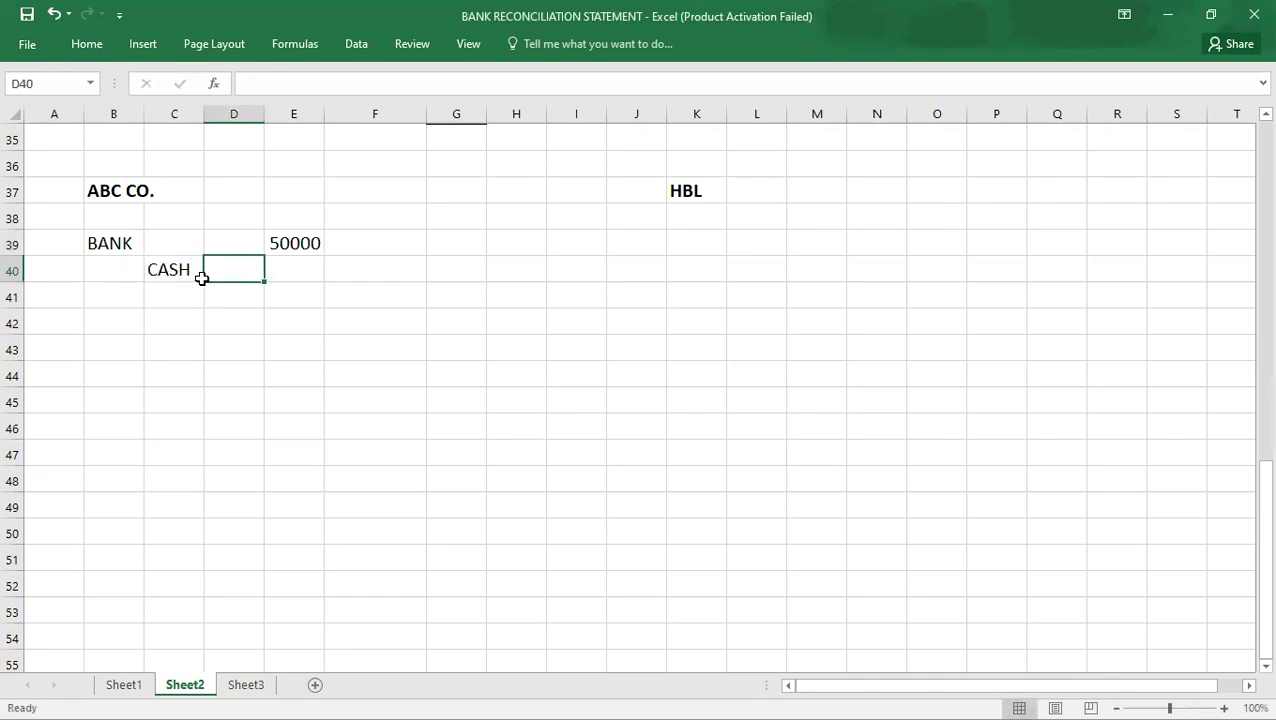
key("Tab")
key("Tab")
type("50000")
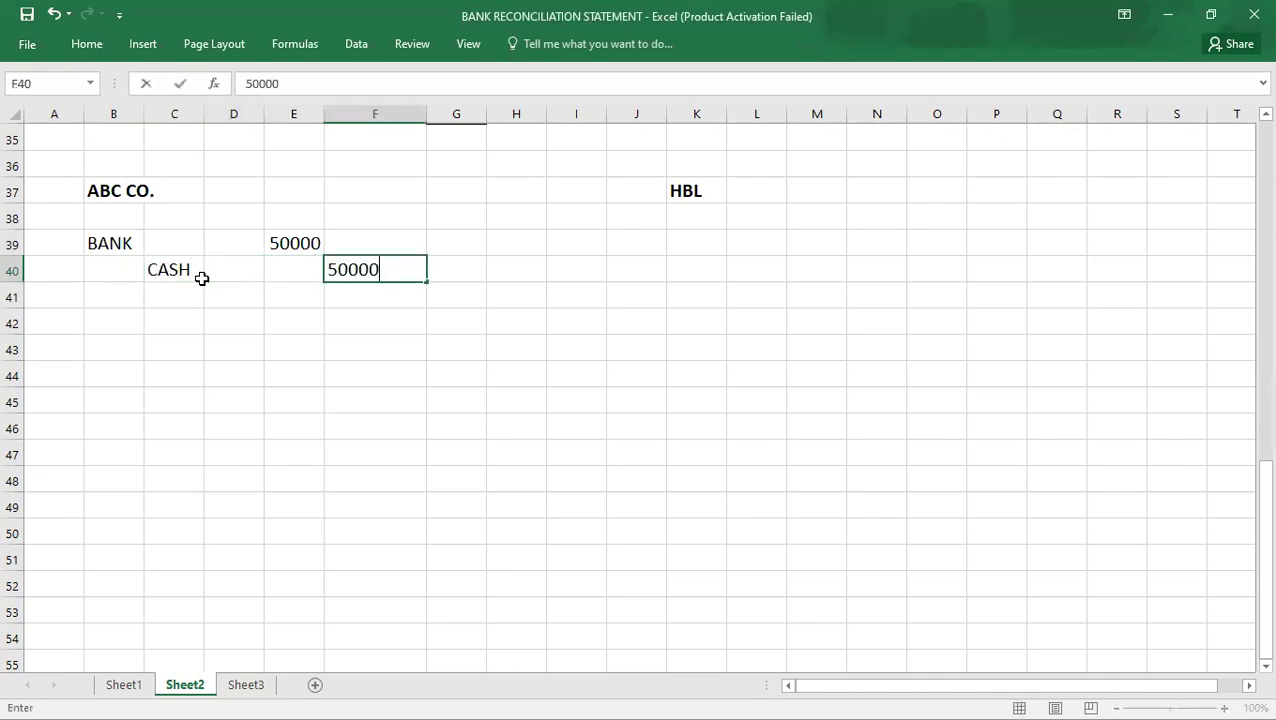
key("Return")
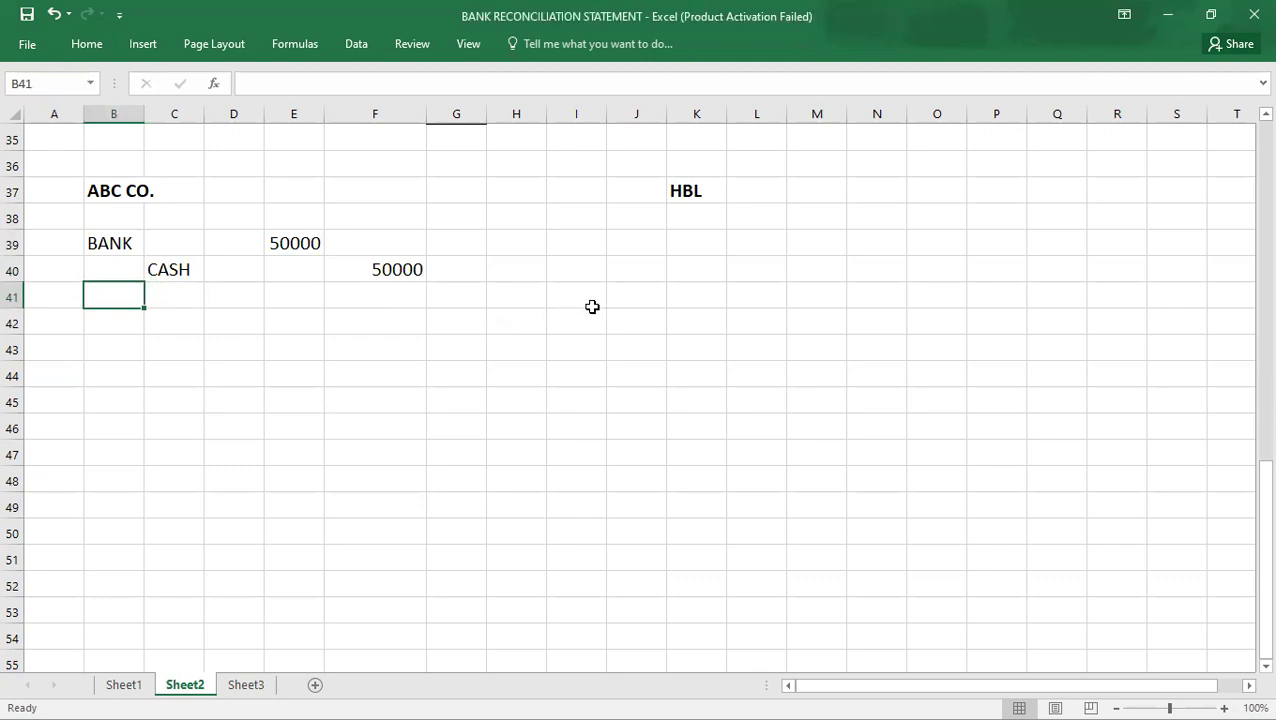
Record the debit line under HBL with CASH in K39 and 50000 in N39
left_click(678, 249)
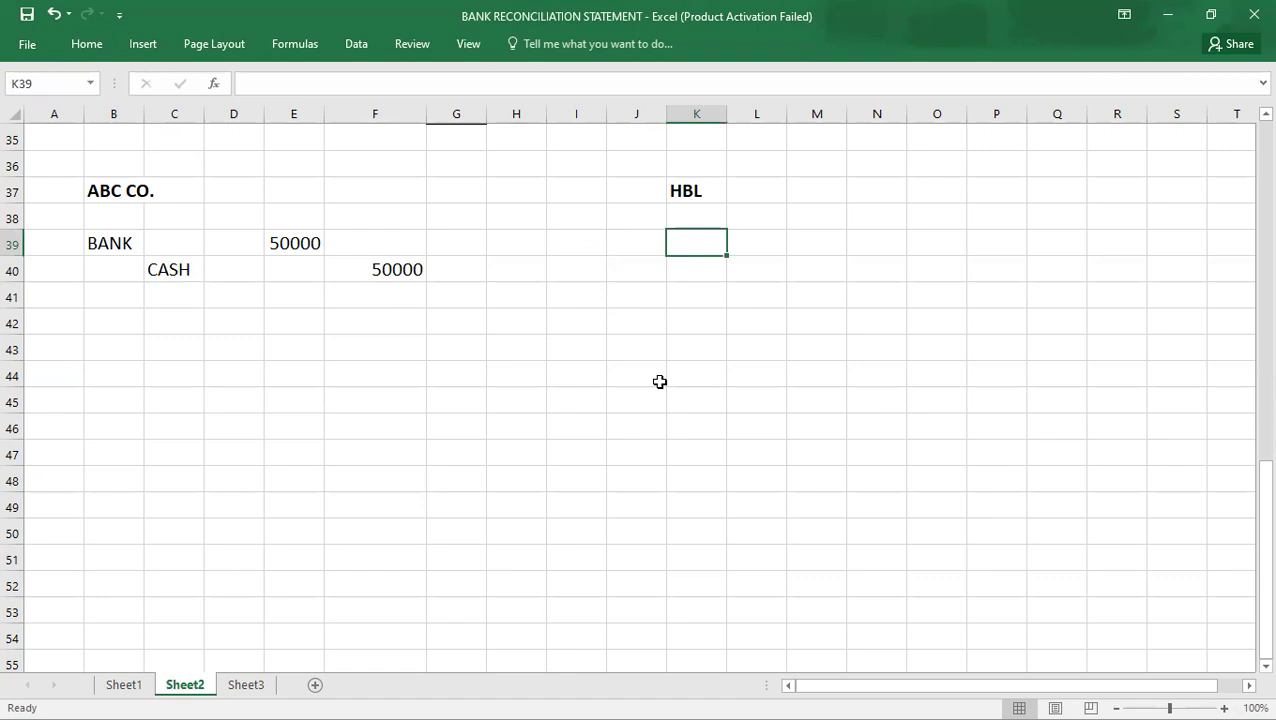
type("CASH")
key("Right")
key("Right")
key("Right")
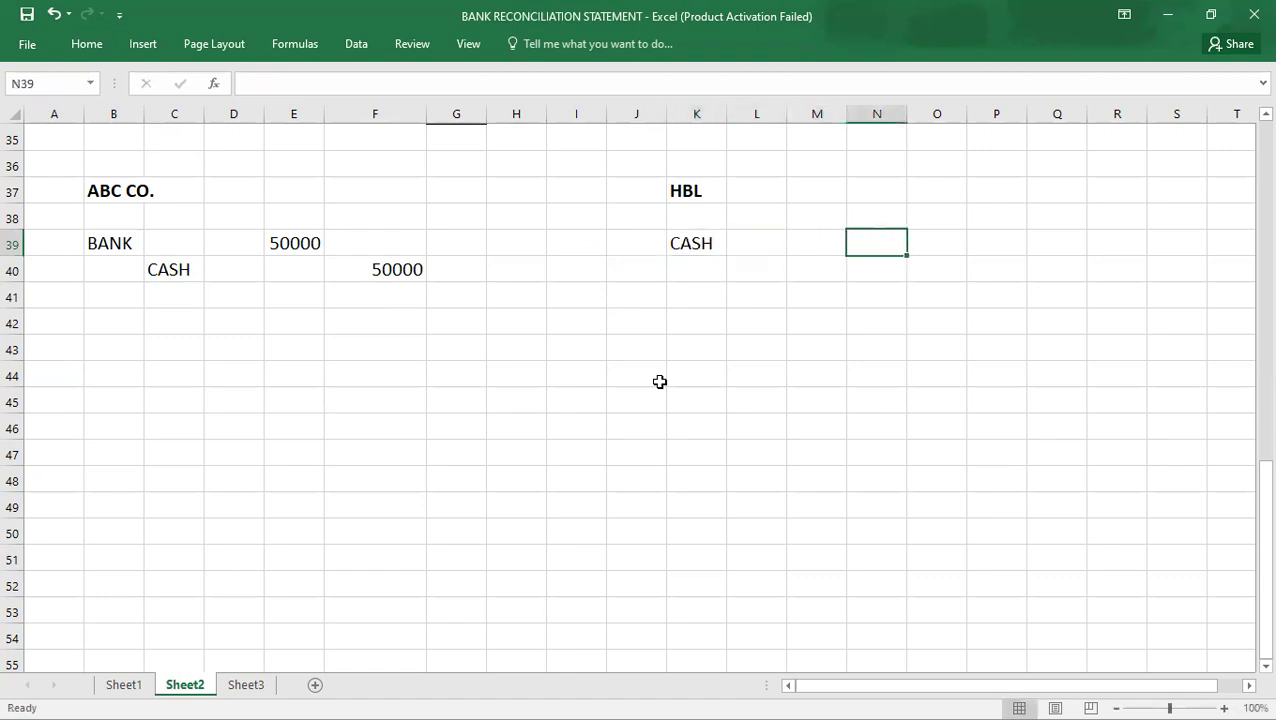
type("50000")
key("Return")
Enter a credit line under HBL with BANK in L40 and 5000 in O40
key("Right")
type("BAK")
key("BackSpace")
type("NK")
key("Right")
key("Right")
key("Right")
type("5000")
key("Return")
Set the HBL credit amount in O40 to 50000
key("Up")
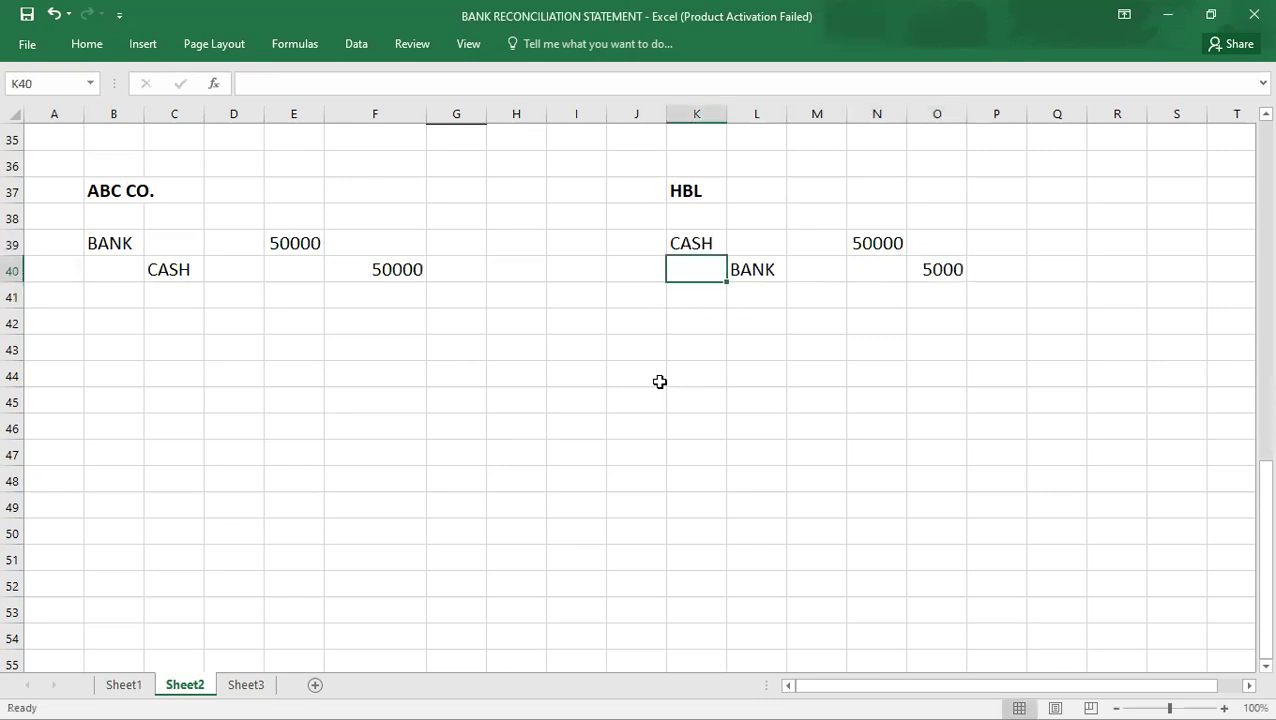
key("Right")
key("Right")
key("Right")
key("Right")
type("50000")
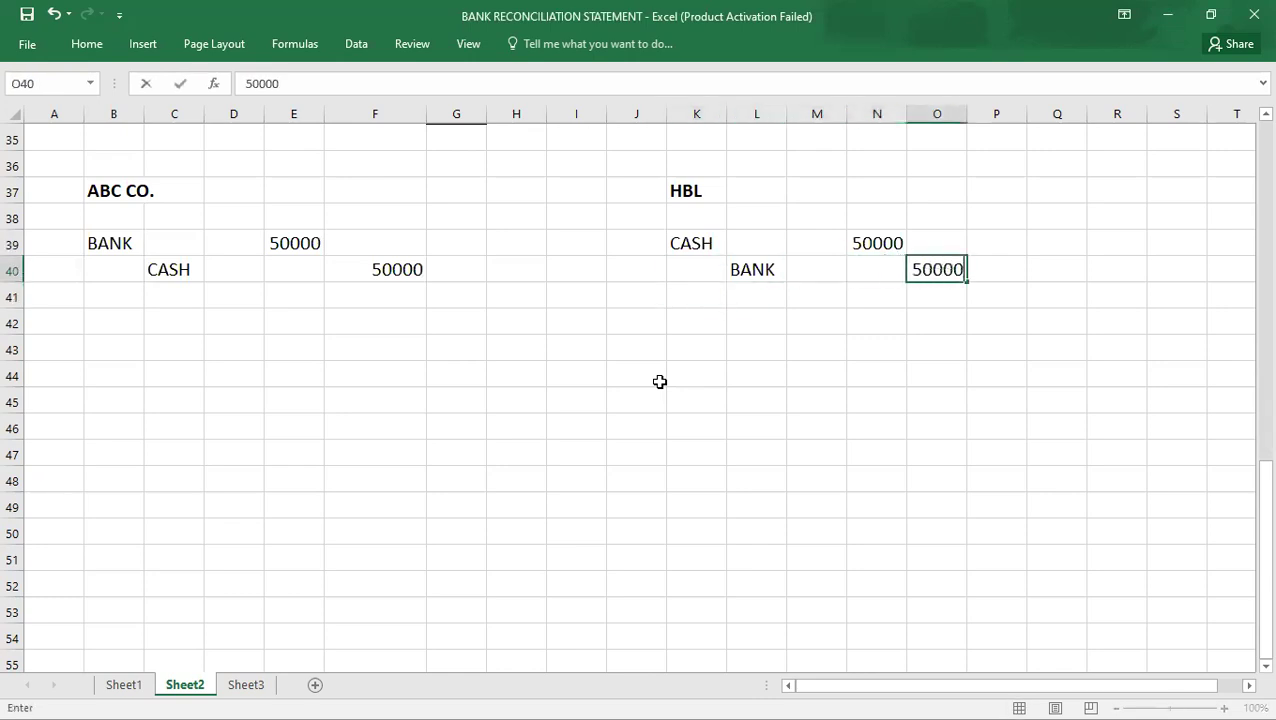
key("Return")
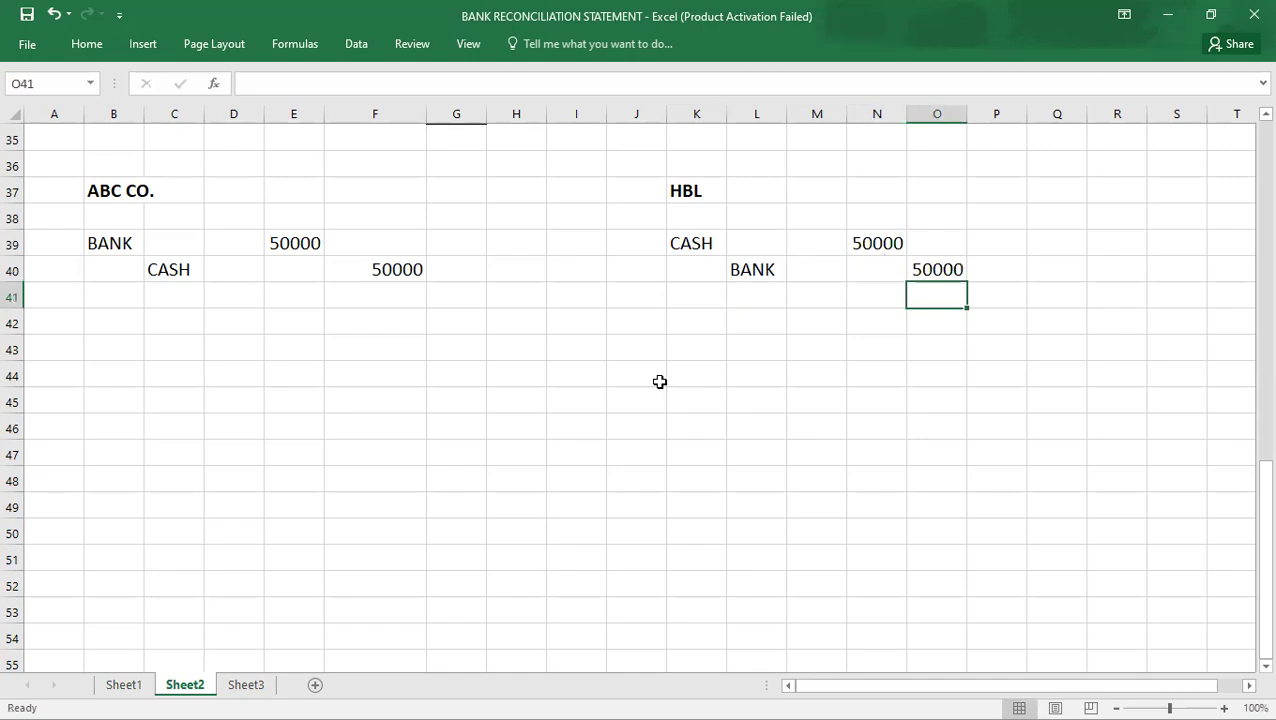
Undo the BANK credit line and its amount in row 40 under HBL
key("ctrl+z")
key("ctrl+z")
key("ctrl+z")
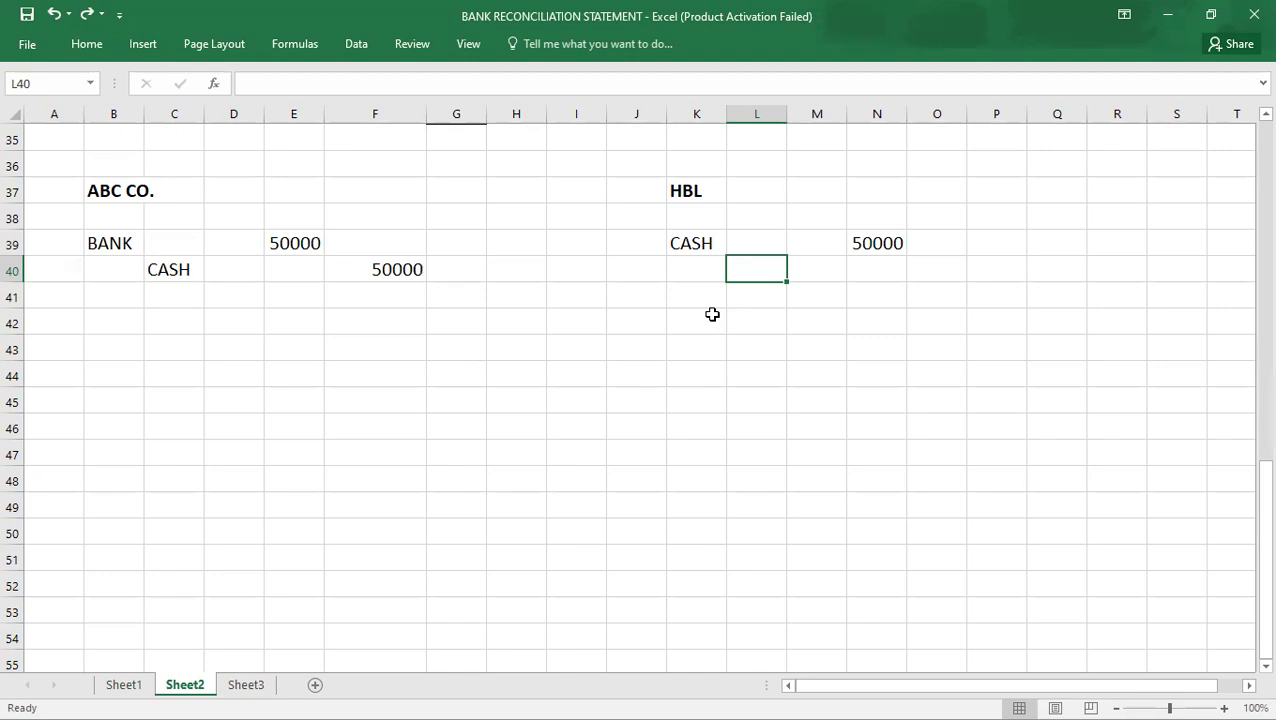
Record the HBL credit line with A/P-ABC CO. in L40 and 50000 in O40
type("A/P")
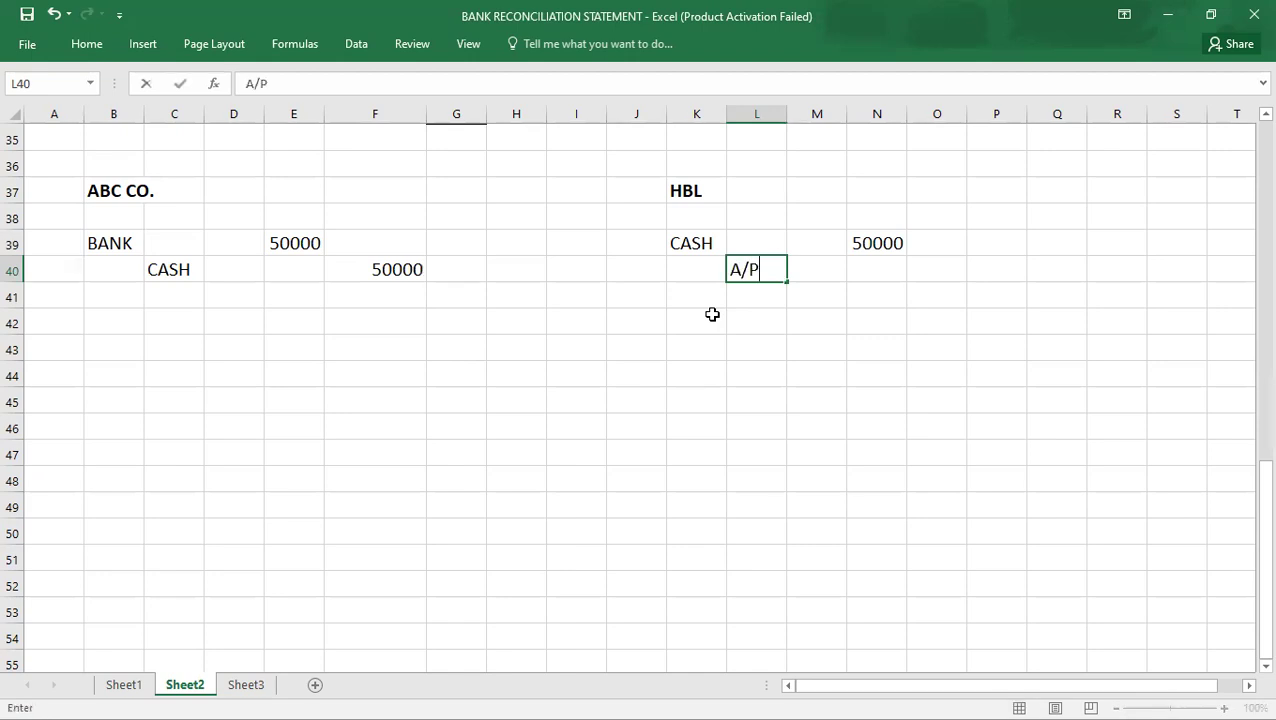
type("-ABC CO,")
key("BackSpace")
type(".")
key("Tab")
key("Tab")
key("Tab")
type("50000")
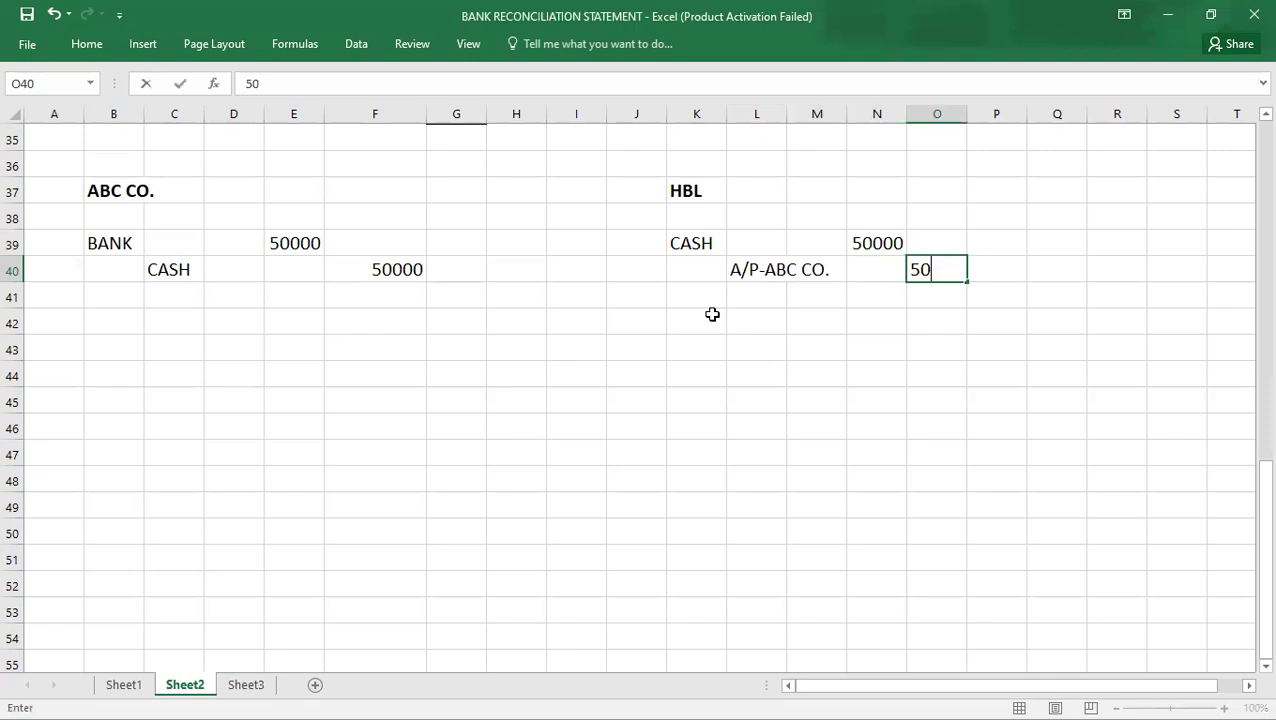
key("Return")
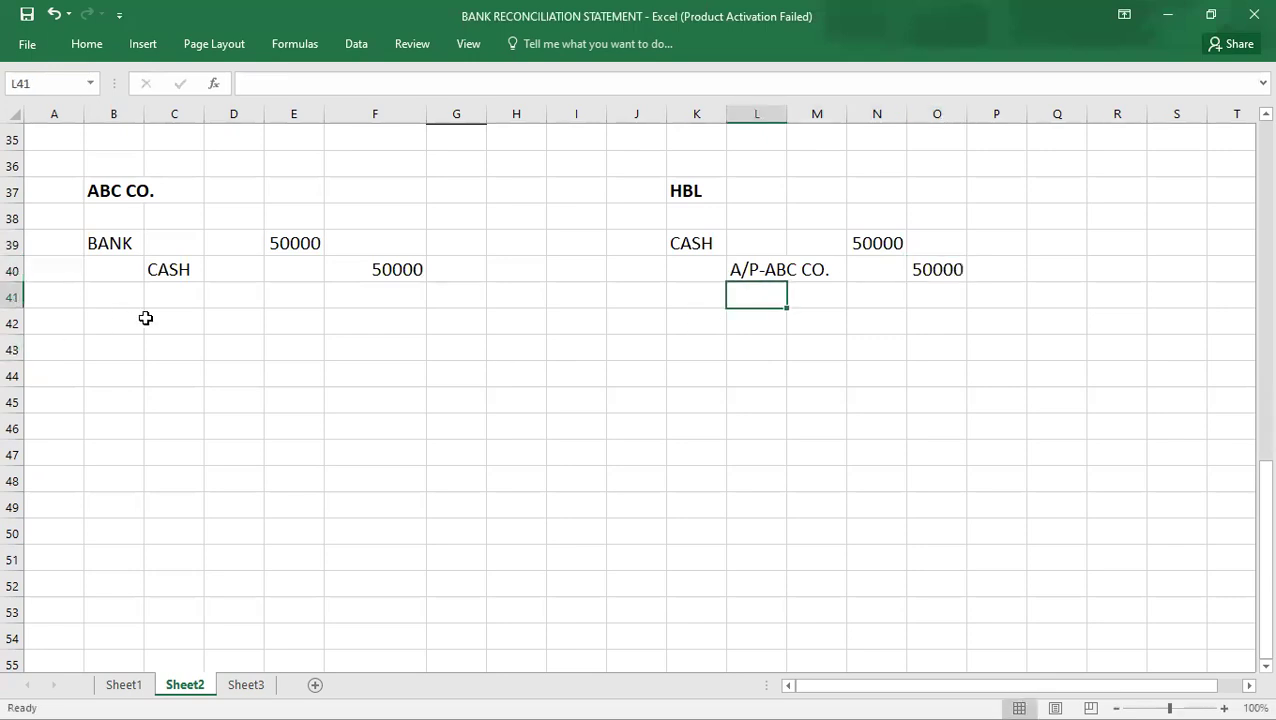
Add a dashed separator line in B41 below the first ABC CO. entry
left_click(119, 302)
left_click_drag(119, 302, 119, 421)
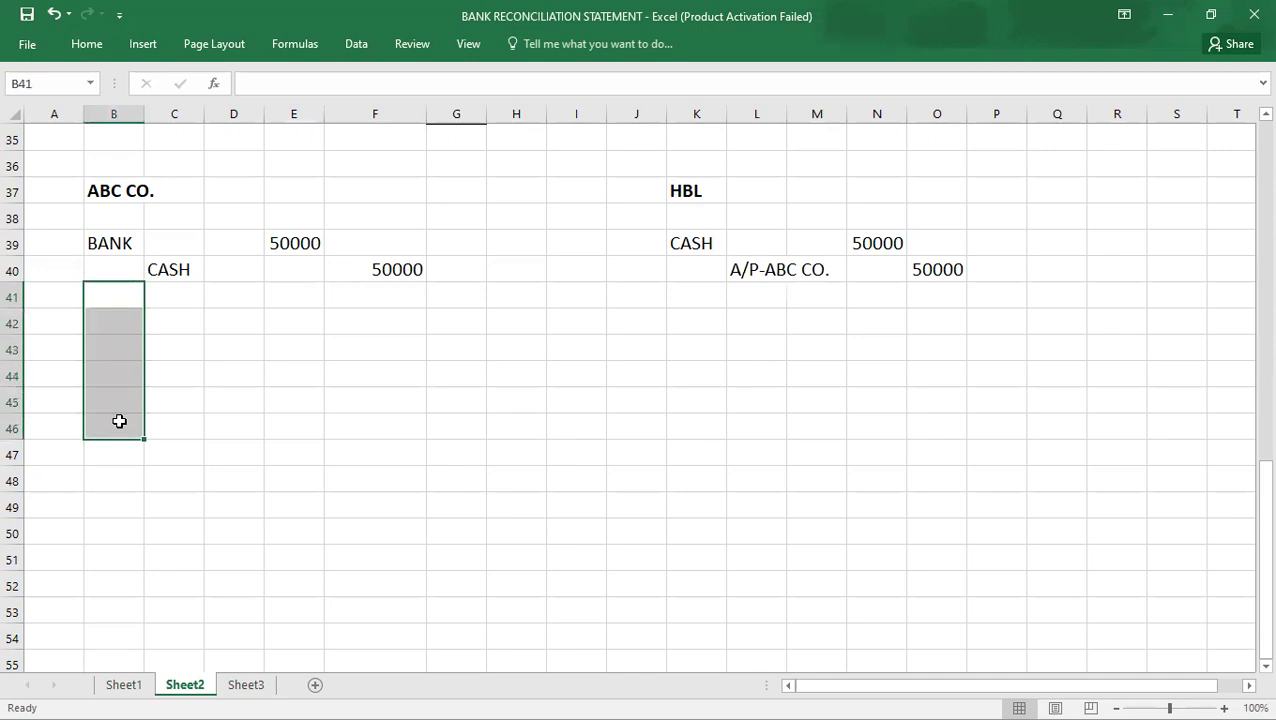
left_click(124, 302)
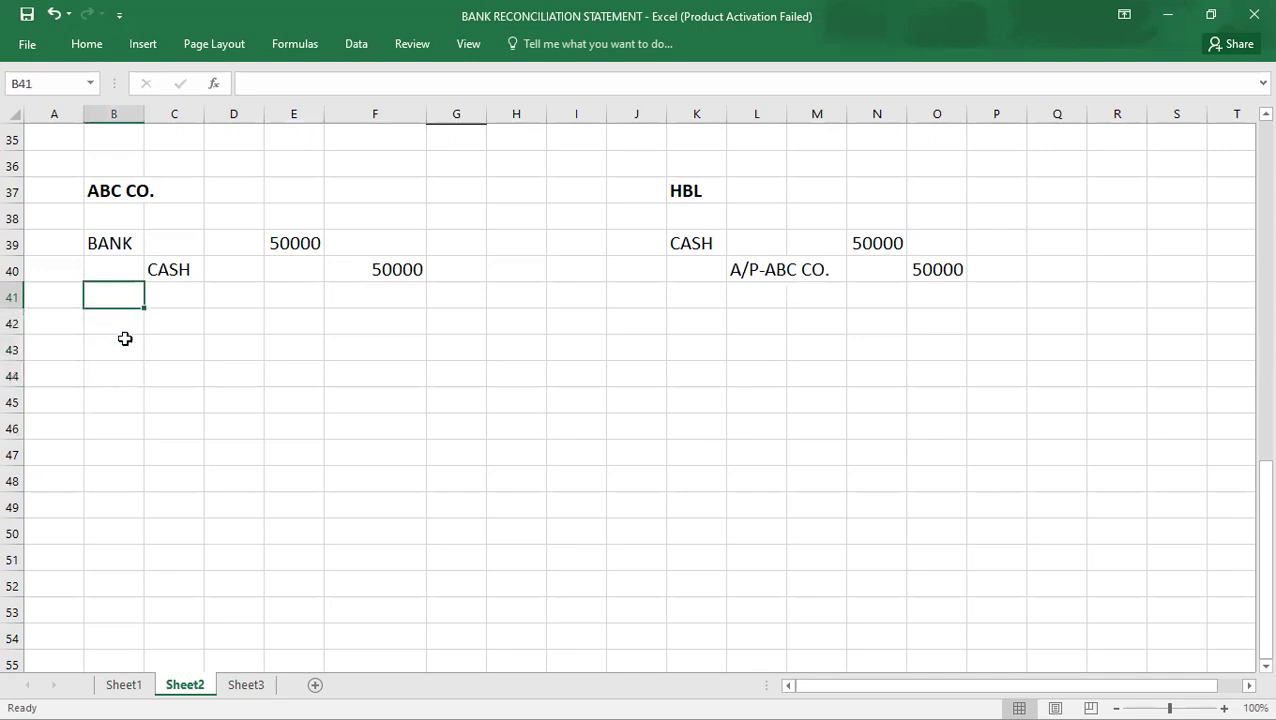
type("--------------------------")
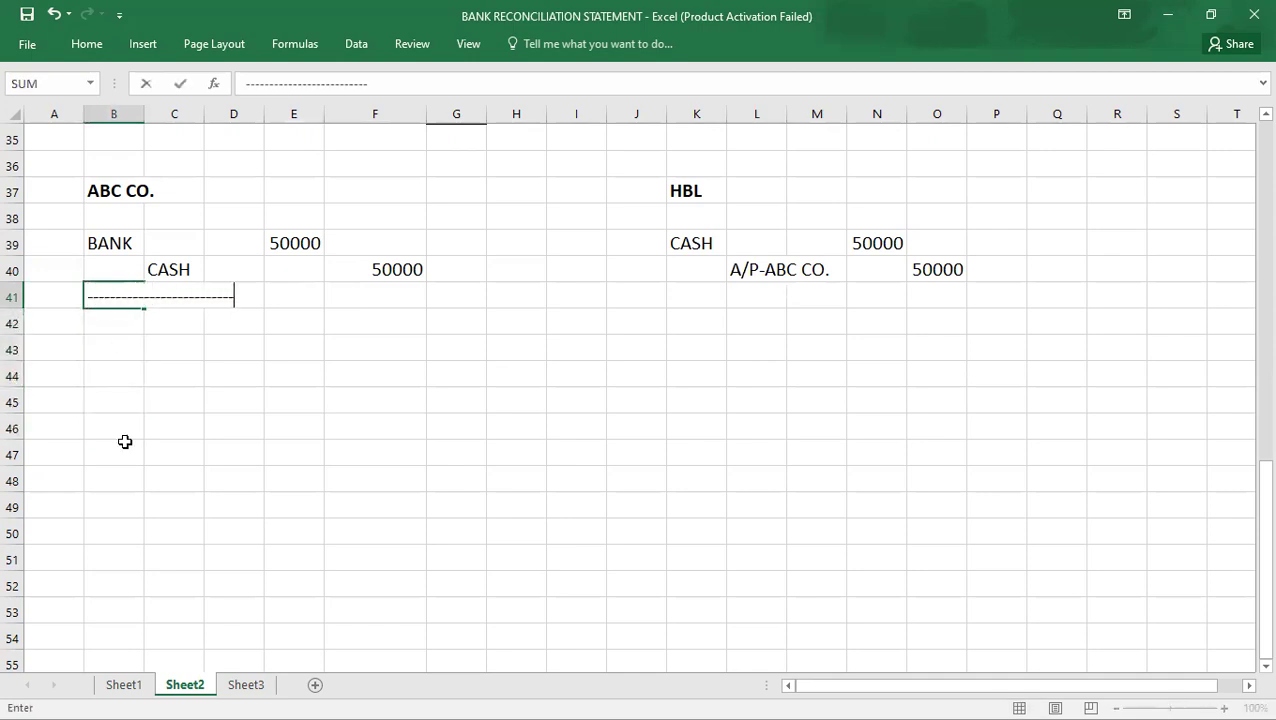
key("Return")
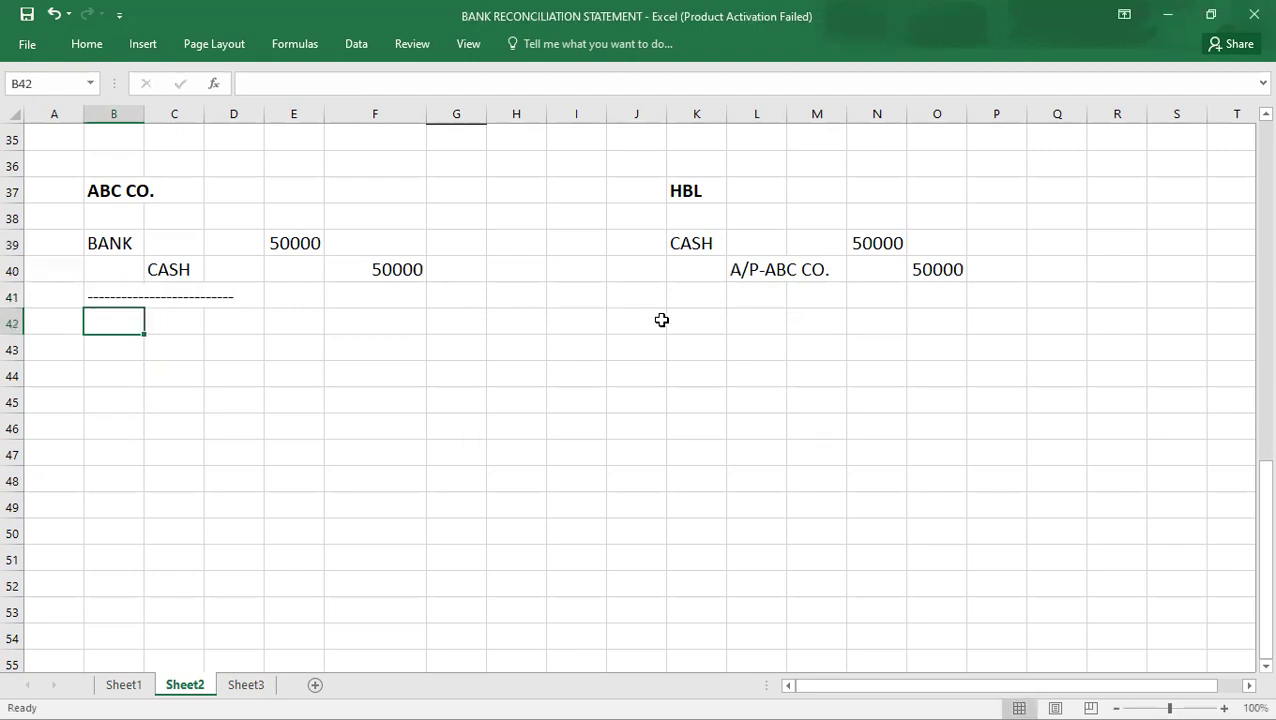
Add a dashed separator line in K41 below the first HBL entry
left_click(706, 294)
type("-----------------------------")
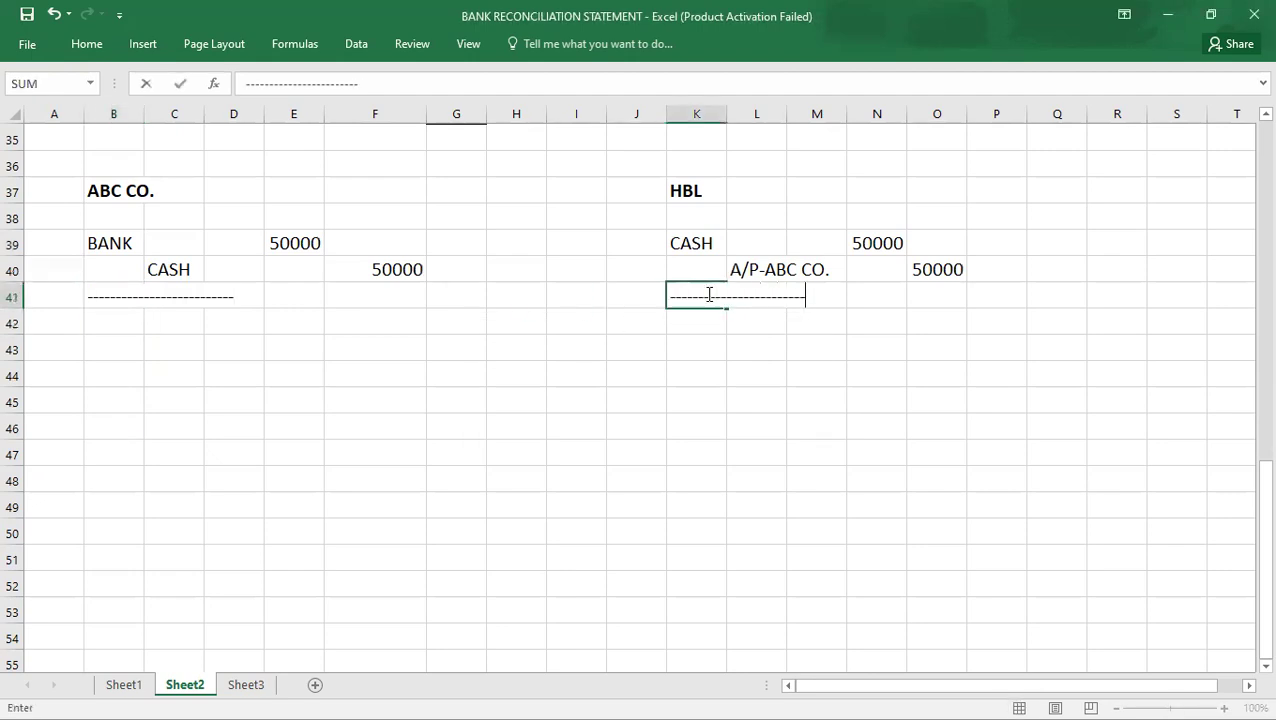
key("Return")
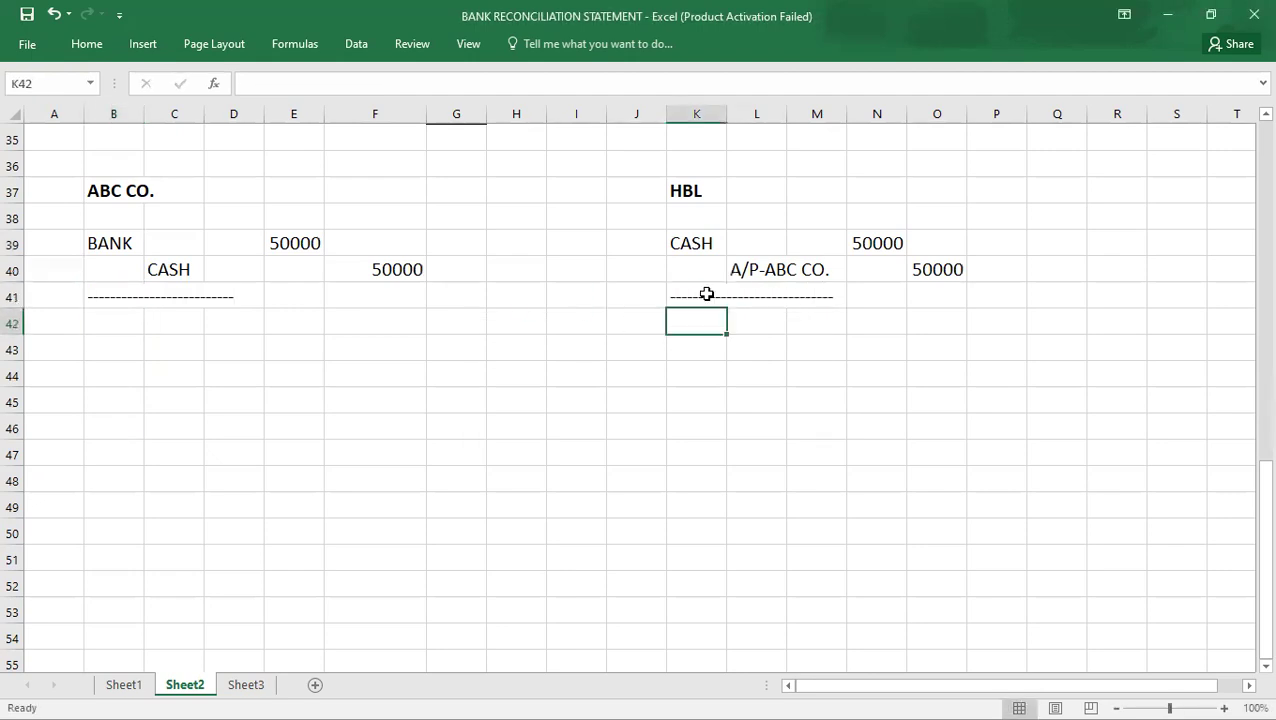
Record the debit line of the second ABC CO. entry with CASH in B42 and 20000 in E42
left_click(122, 328)
type("CASH")
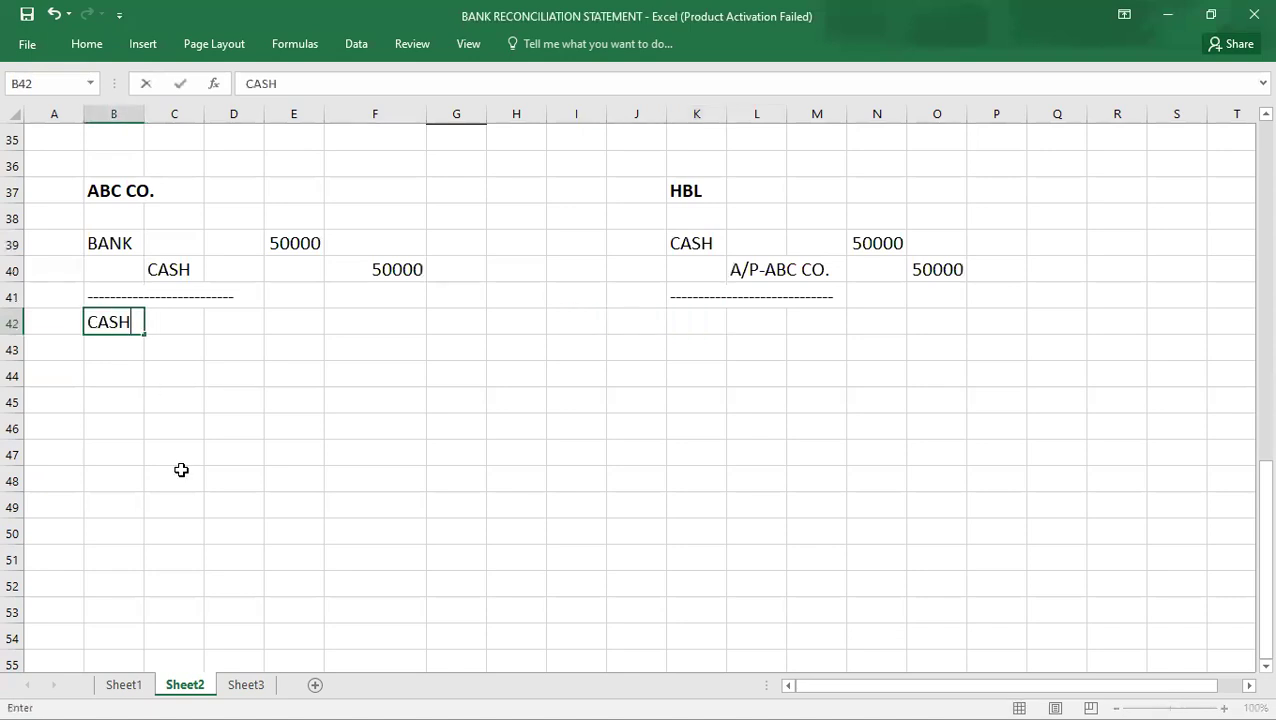
key("Tab")
key("Tab")
key("Tab")
type("20000")
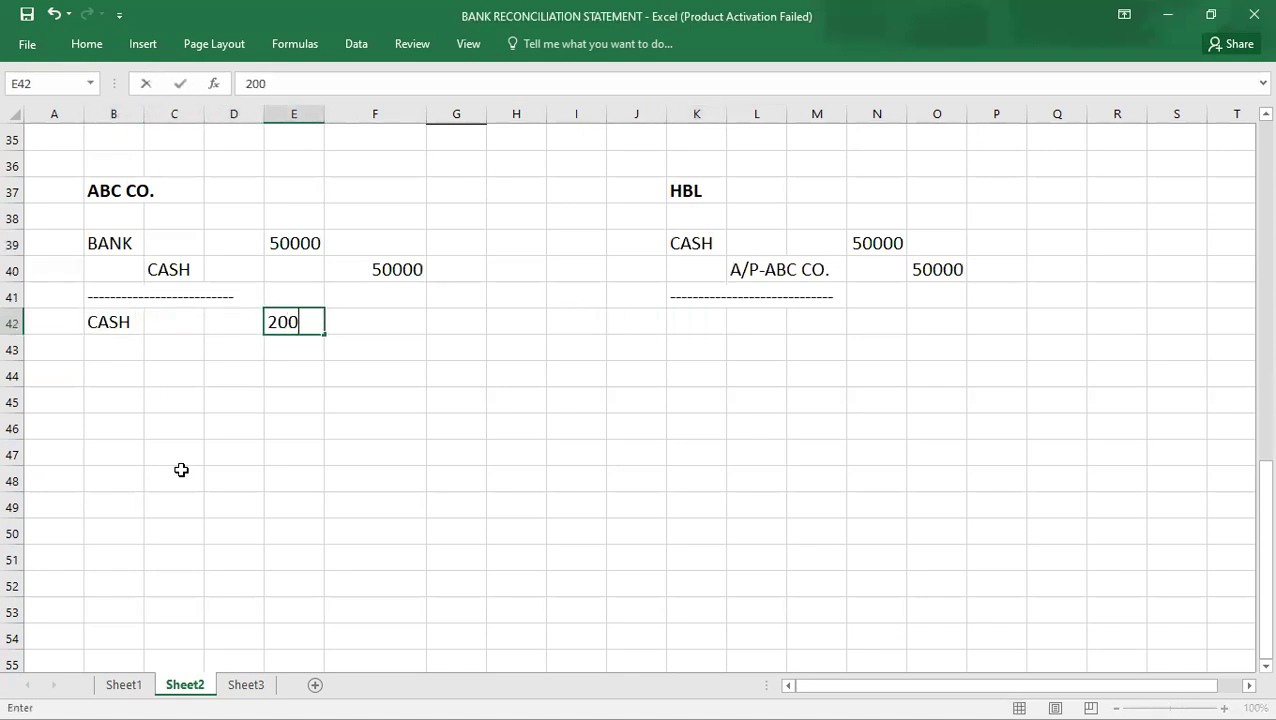
key("Return")
Add the credit line of the second ABC CO. entry with BANK in C43 and 50000 in F43
key("Tab")
type("BANK")
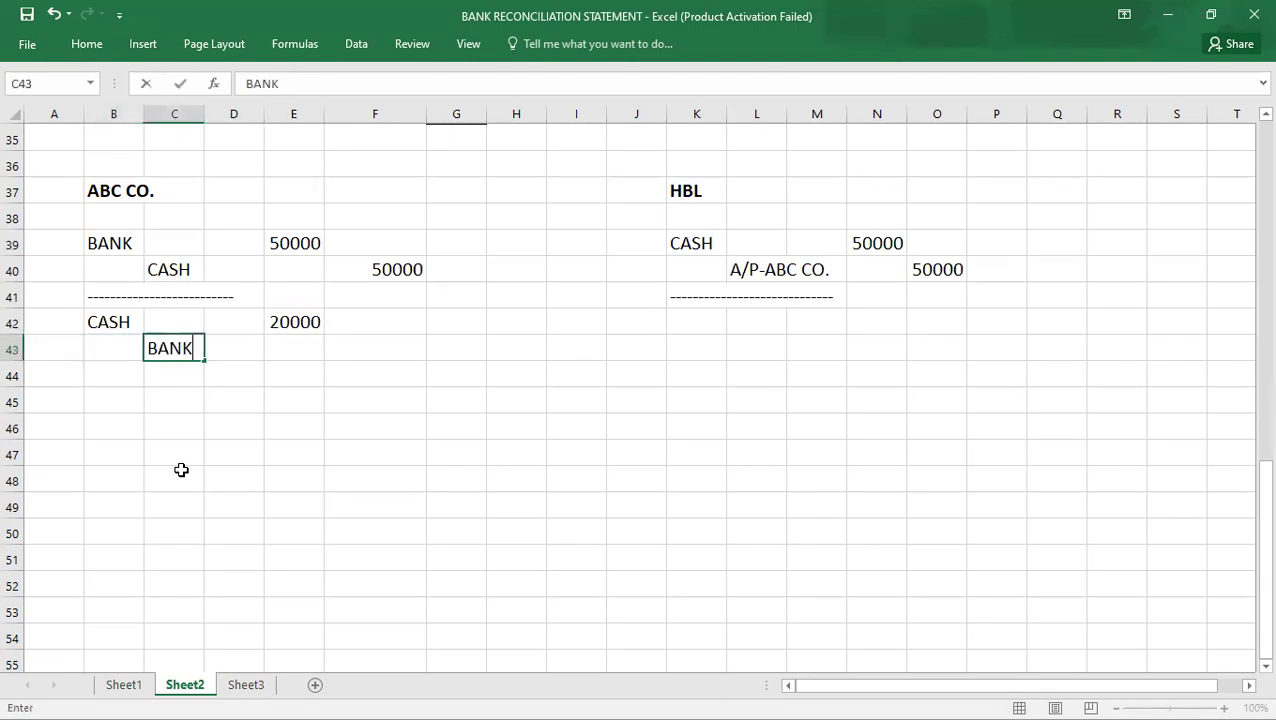
key("Tab")
key("Tab")
key("Tab")
type("50000")
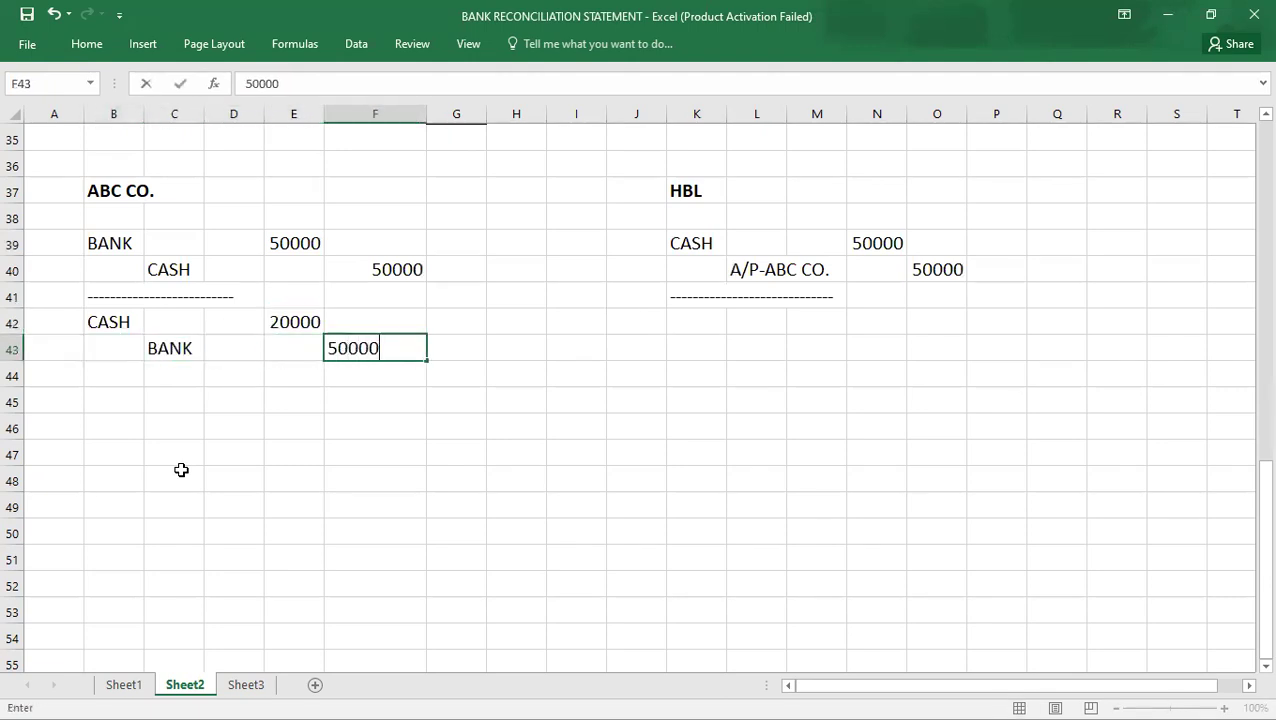
key("Return")
Change the BANK credit amount in F43 to 20000
key("Up")
key("Right")
key("Right")
key("Right")
key("Right")
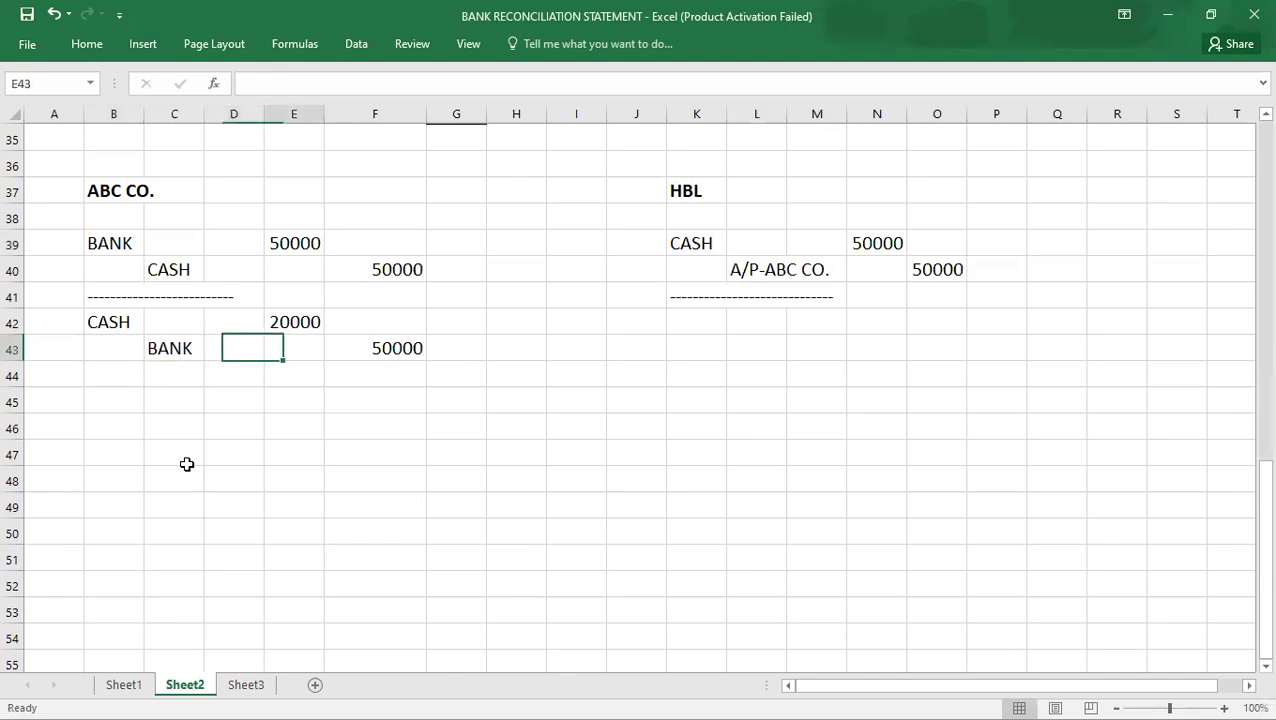
type("20000")
key("Return")
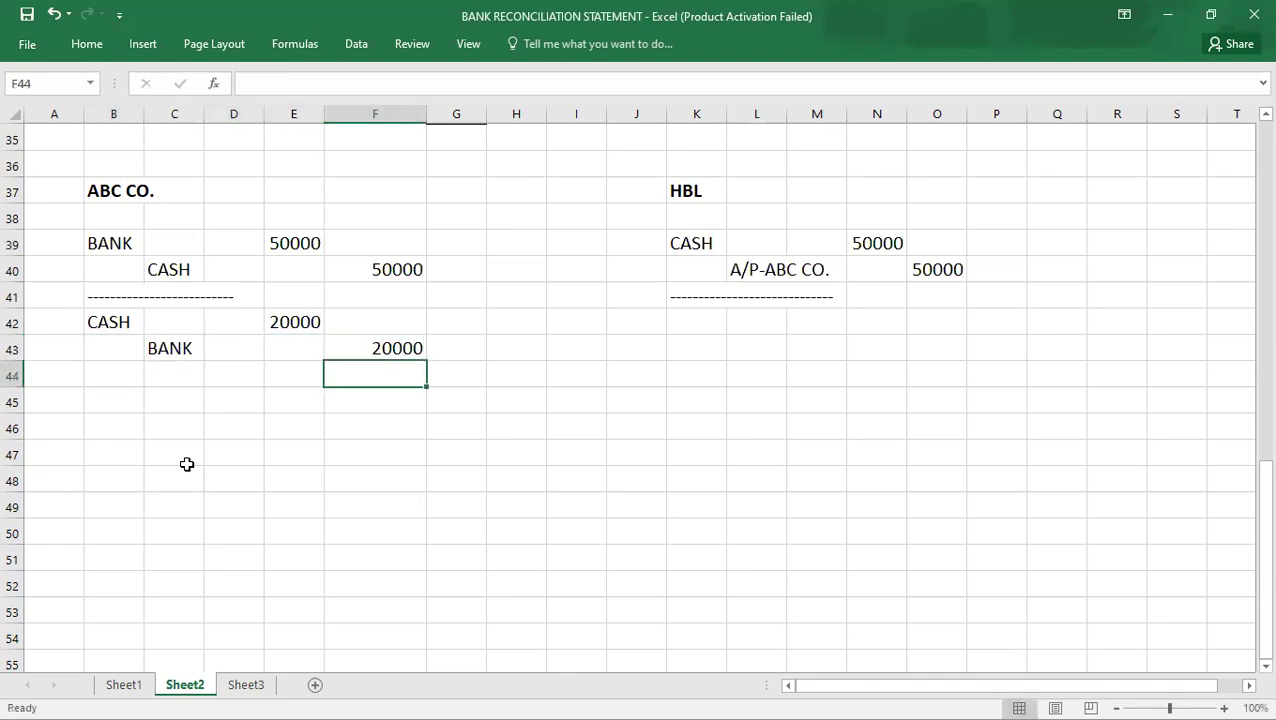
Add a dashed separator line in B44 below the second ABC CO. entry
left_click(100, 383)
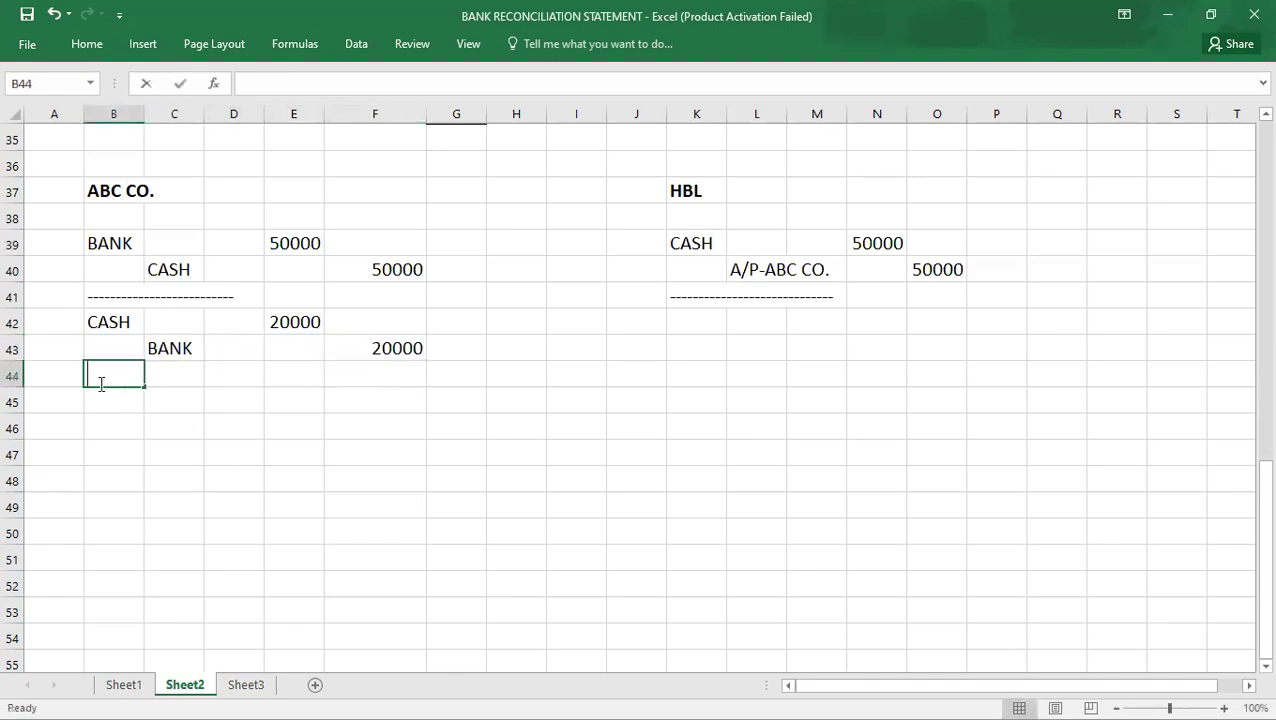
type("-----------------------------")
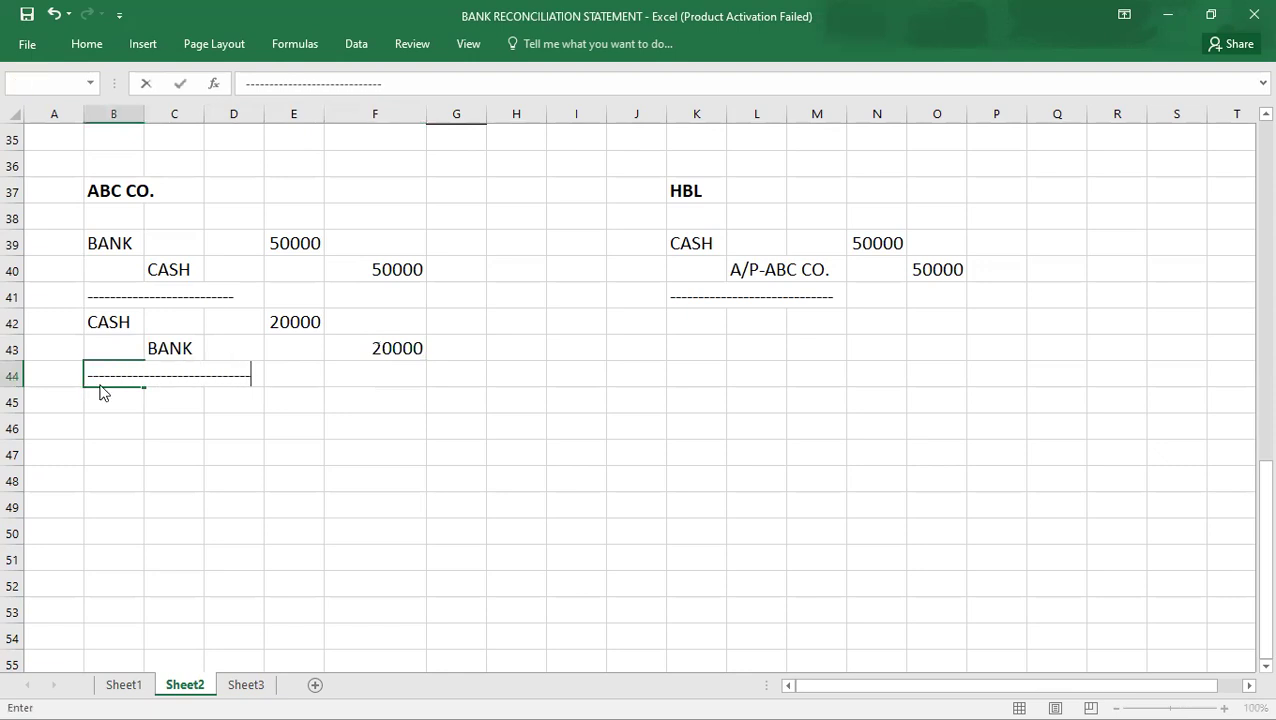
key("Return")
Copy the A/P-ABC CO. account name from L40 to K42 as the debit account of the second HBL entry
left_click(715, 313)
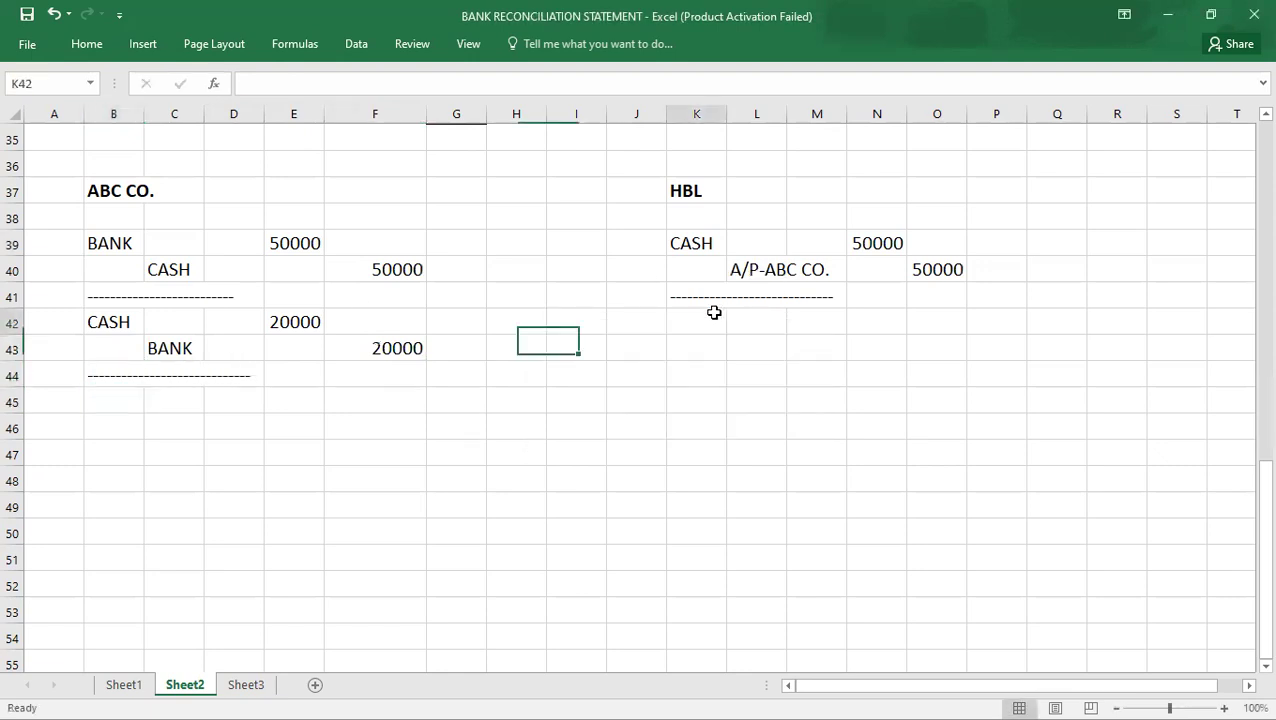
left_click(744, 272)
key("ctrl+c")
key("Left")
key("Left")
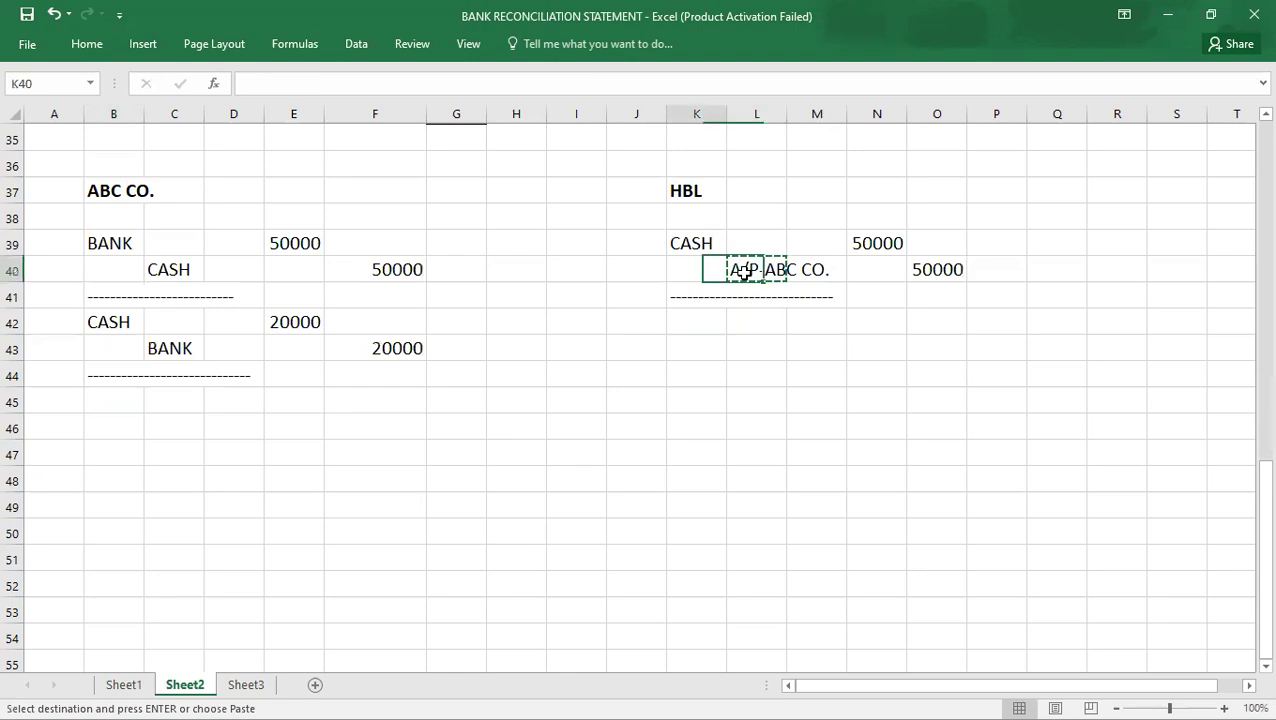
key("Down")
key("Down")
key("Right")
key("ctrl+v")
key("Down")
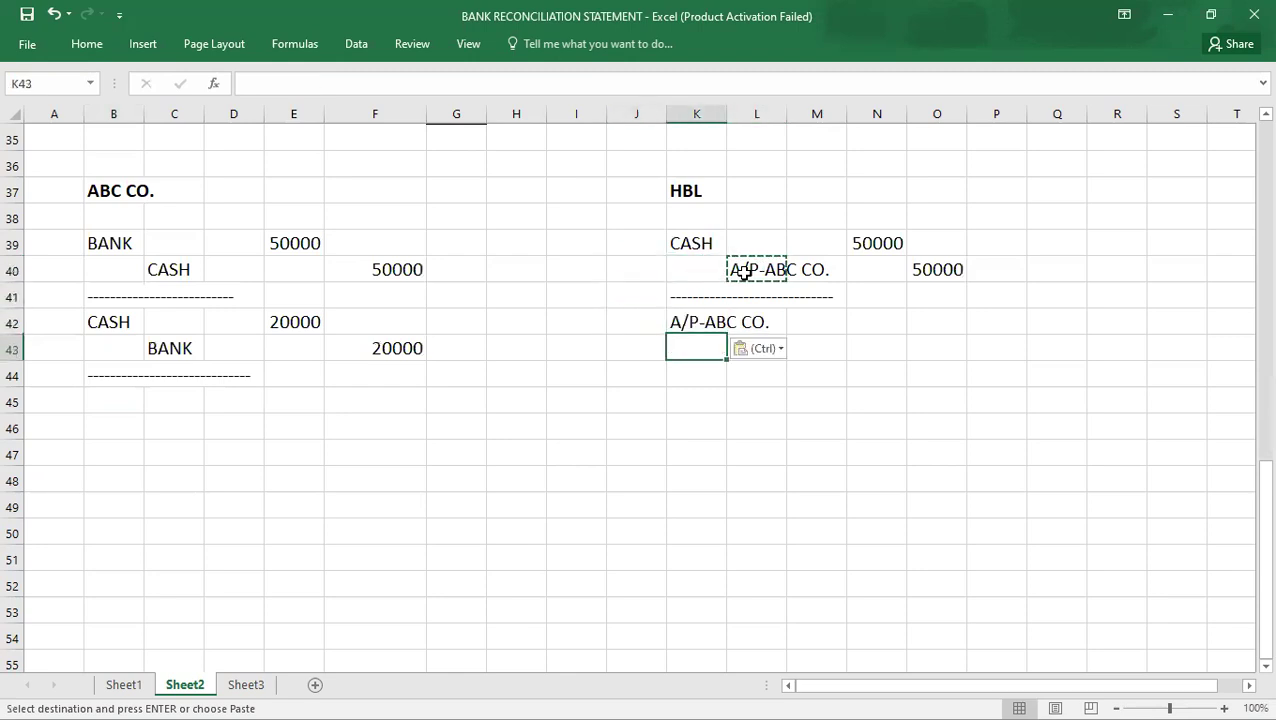
Enter CASH in L43 as the credit account of the second HBL entry
key("Down")
key("Right")
key("Up")
type("CASH")
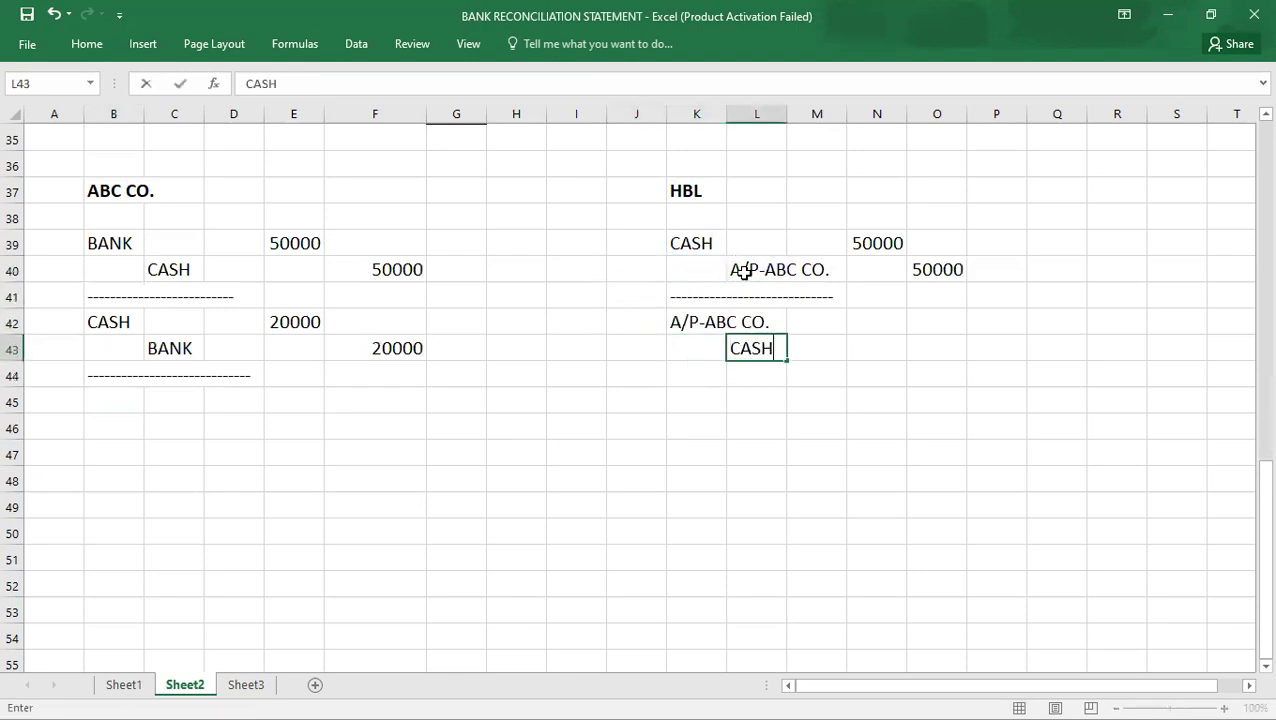
key("ctrl+Return")
Enter 20000 as the debit amount in N42 and 20000 as the credit amount in O43
left_click(875, 327)
type("20000")
key("Down")
key("Right")
type("20000")
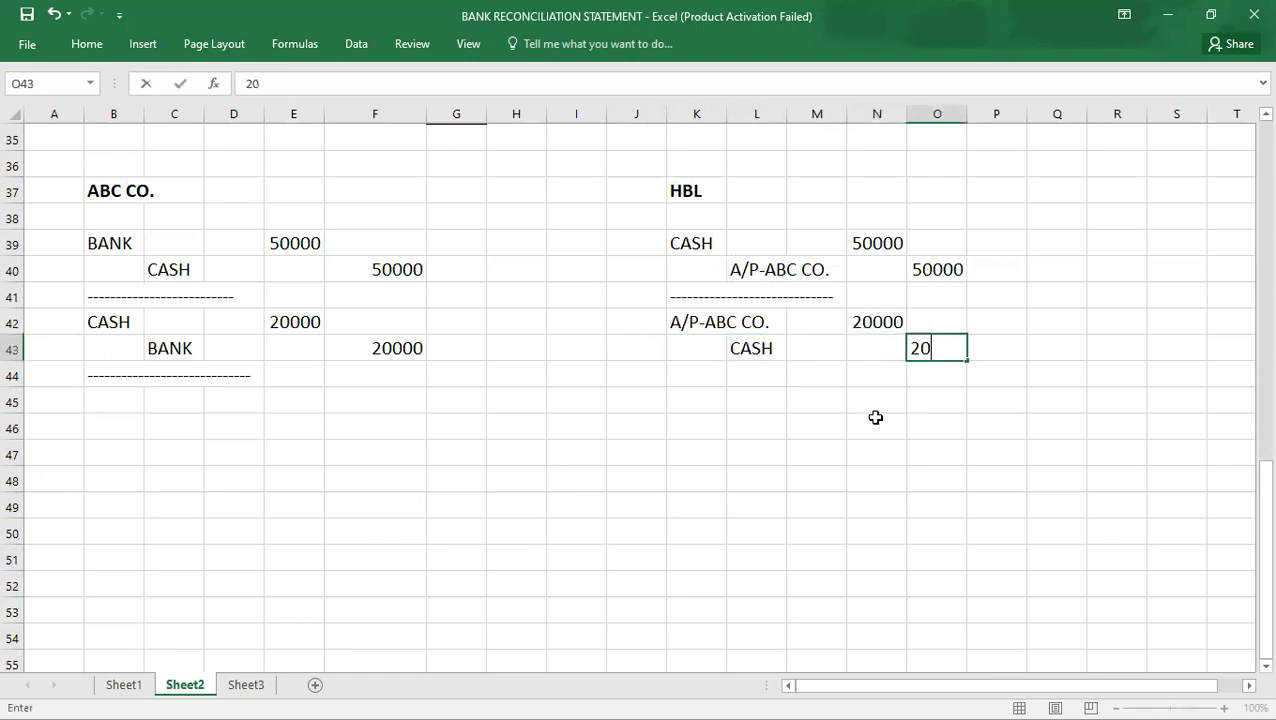
key("Down")
key("Left")
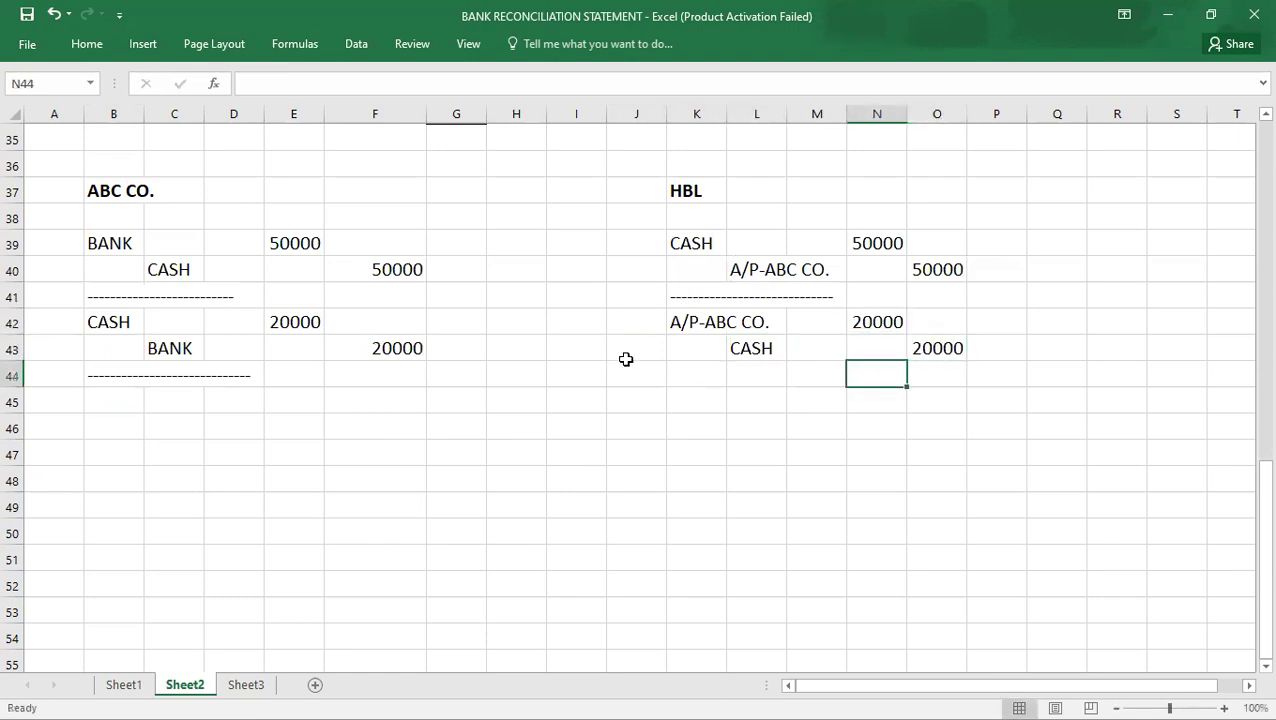
Add a dashed separator line in K44 below the second HBL entry
left_click(692, 374)
type("---------------------------")
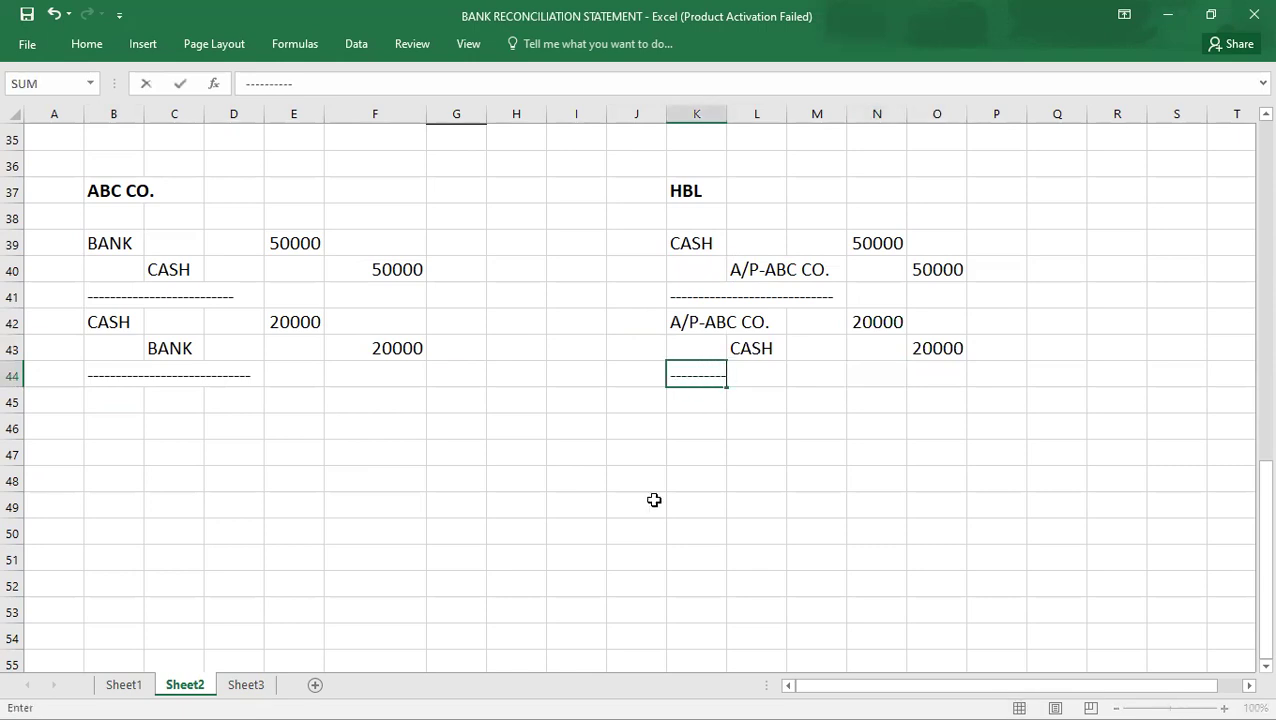
key("Return")
key("Return")
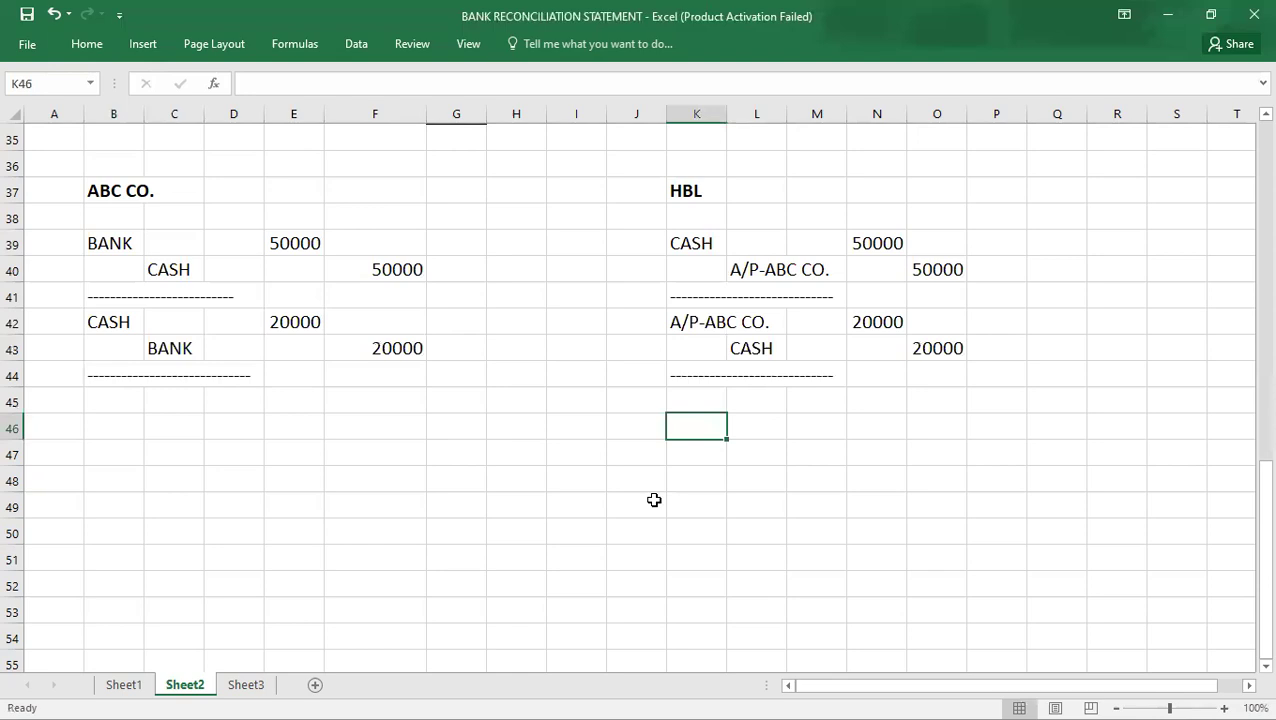
left_click(114, 428)
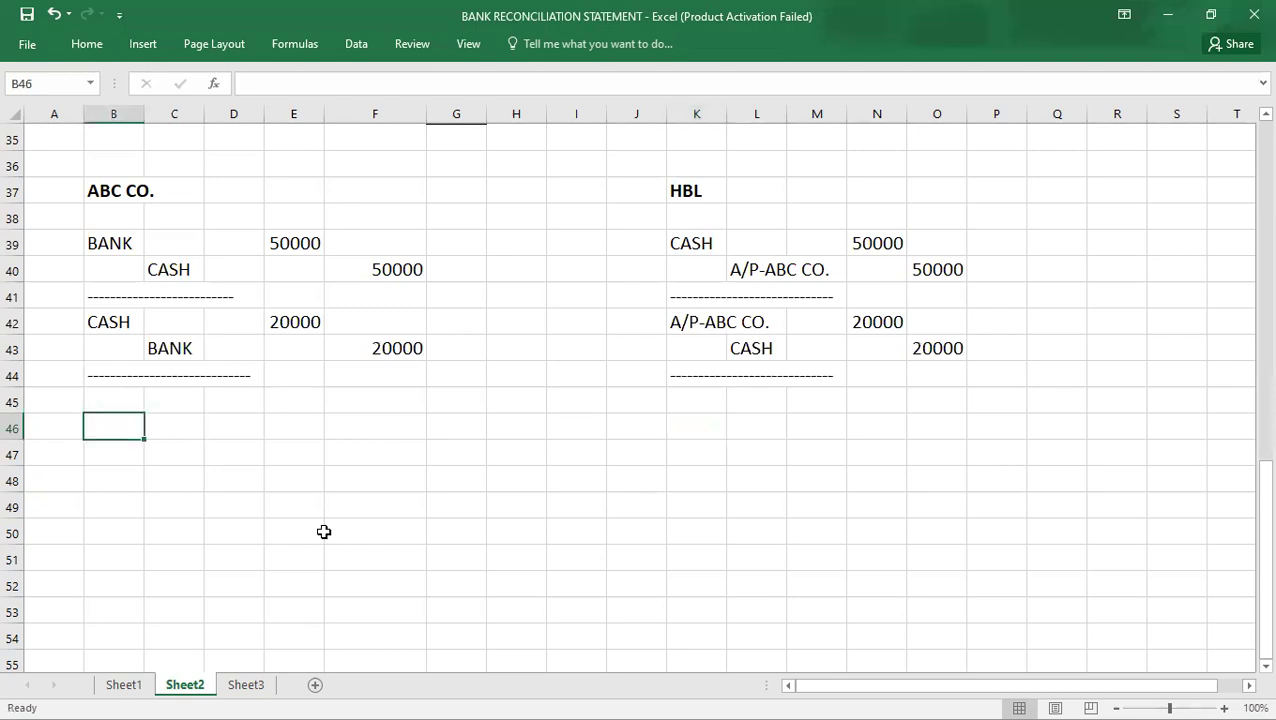
left_click(397, 584)
type("ALANCE")
key("BackSpace")
key("BackSpace")
key("BackSpace")
key("BackSpace")
key("BackSpace")
key("BackSpace")
Record the ABC CO. closing balance in row 46 with BALANCE in B46, 30000 in E46 and DEBIT in F46
left_click(128, 421)
type("BALANCE")
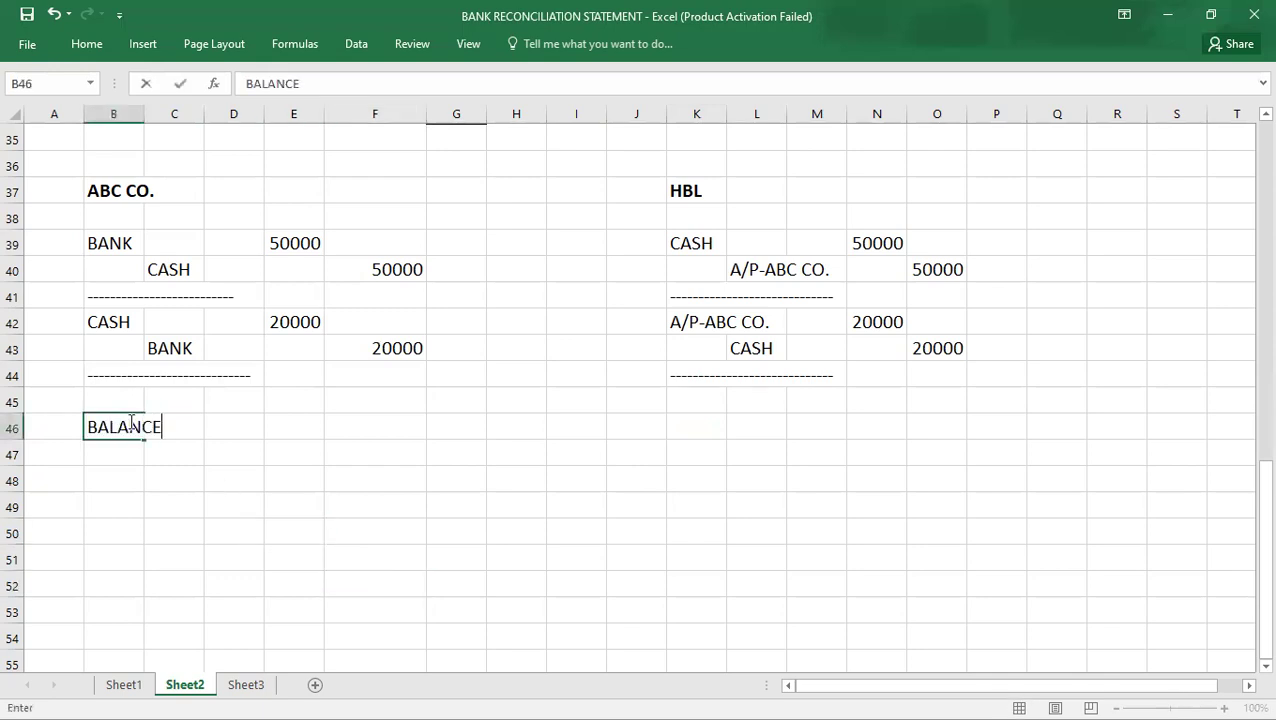
key("Tab")
key("Tab")
key("Tab")
type("30000")
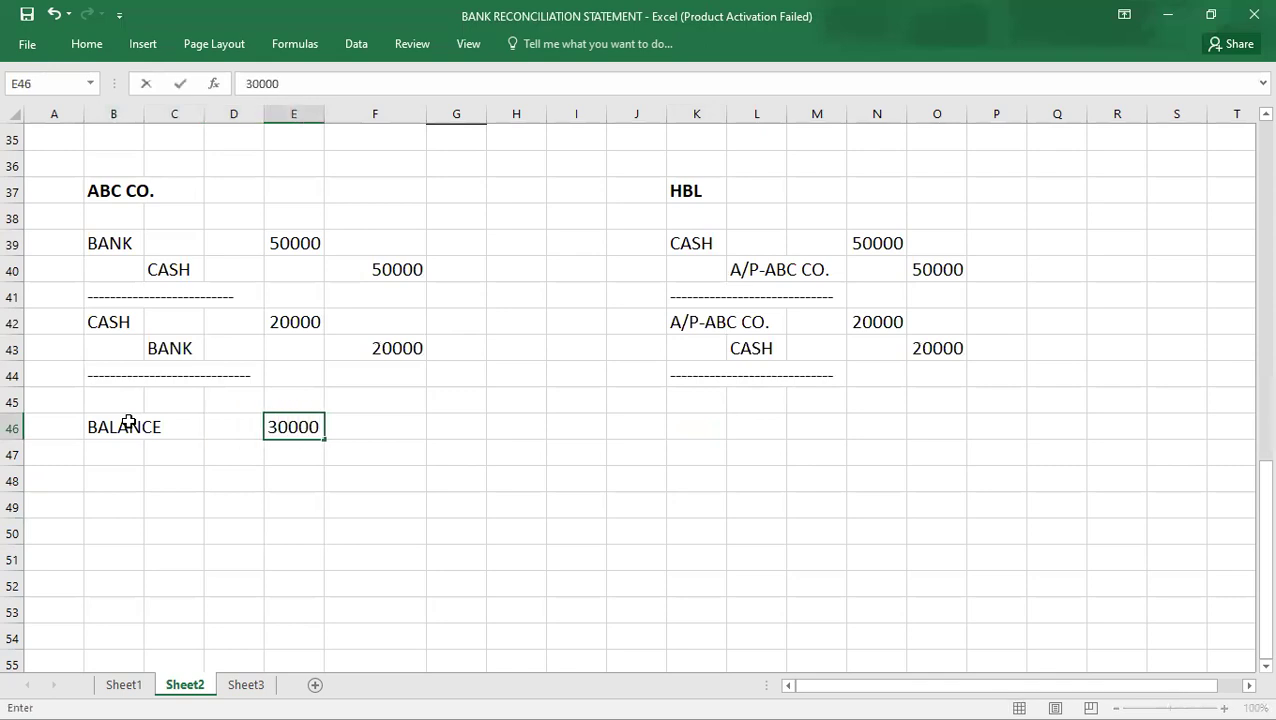
key("Tab")
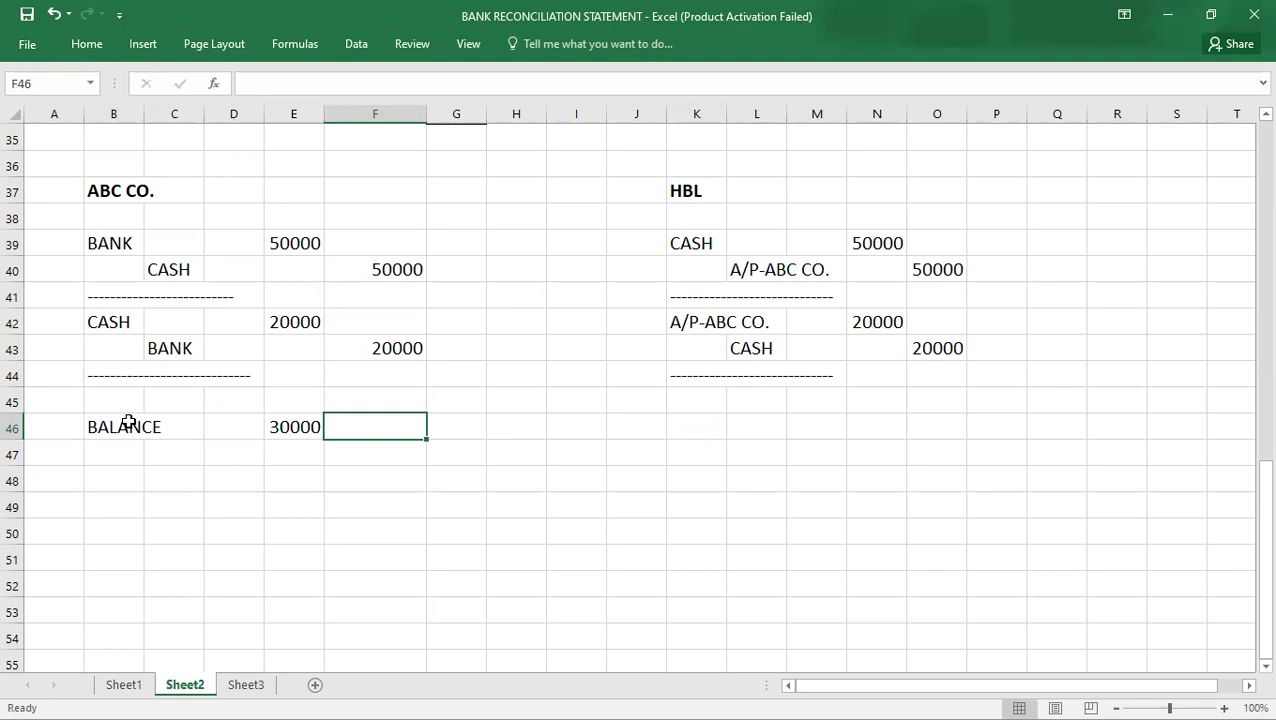
type("DEBIT")
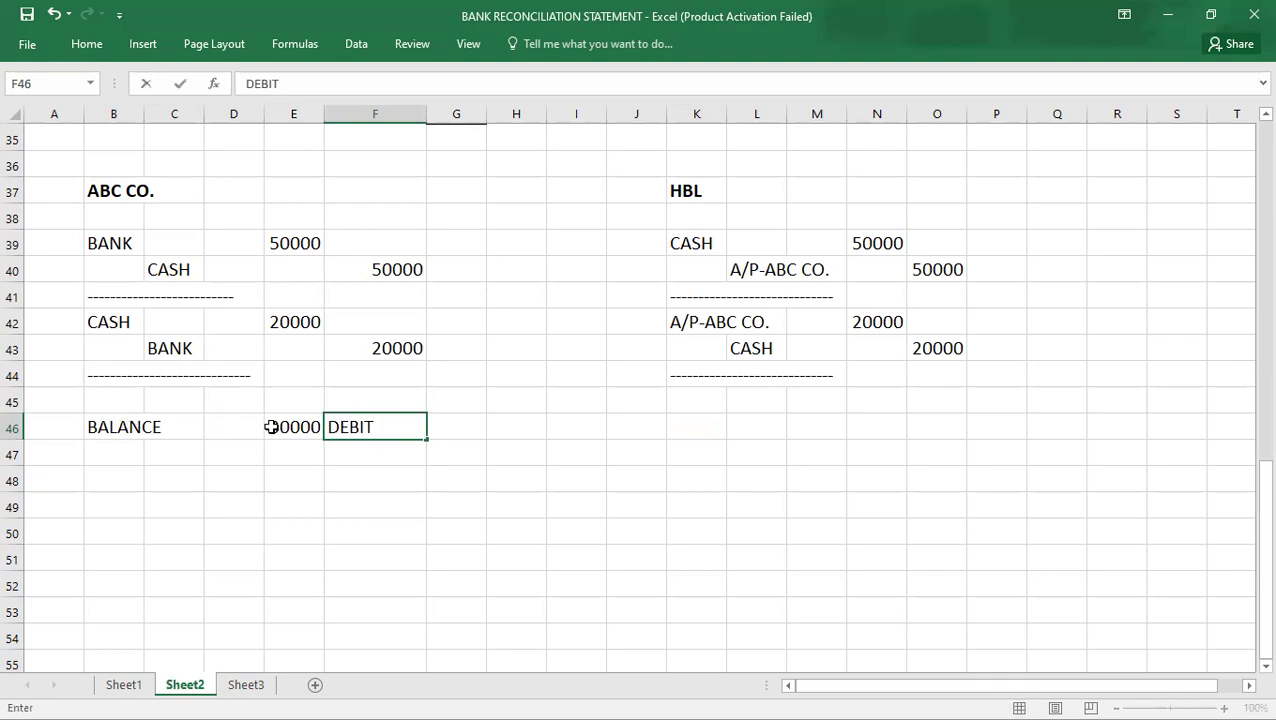
Record the HBL closing balance in row 46 with BALANCE in K46, 30000 in N46 and CREDIT in O46
left_click(704, 432)
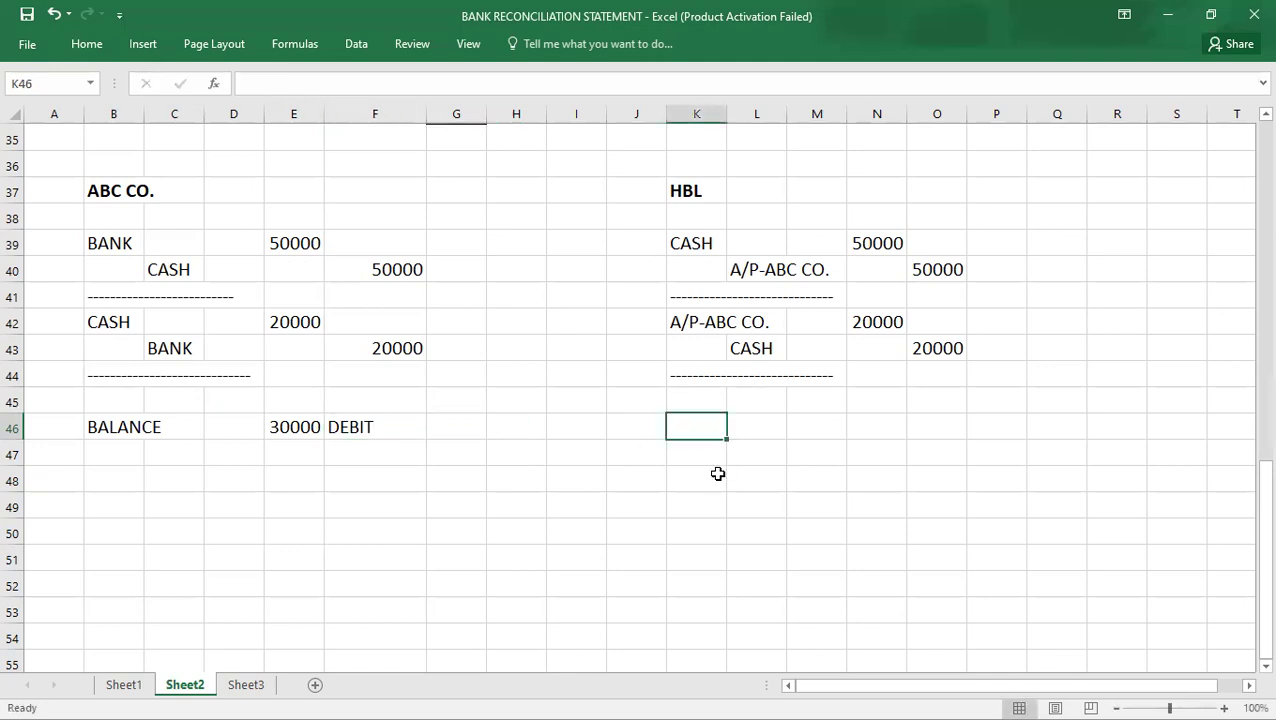
type("BALANCE")
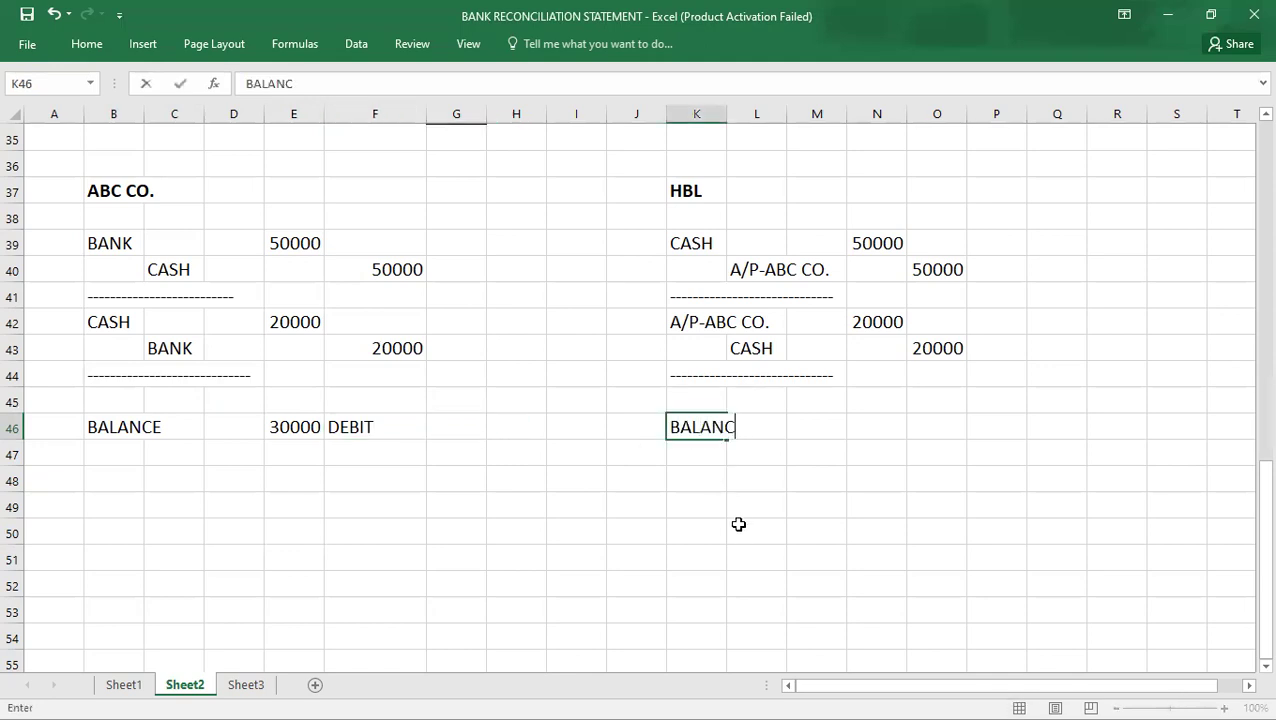
key("Tab")
key("Tab")
key("Tab")
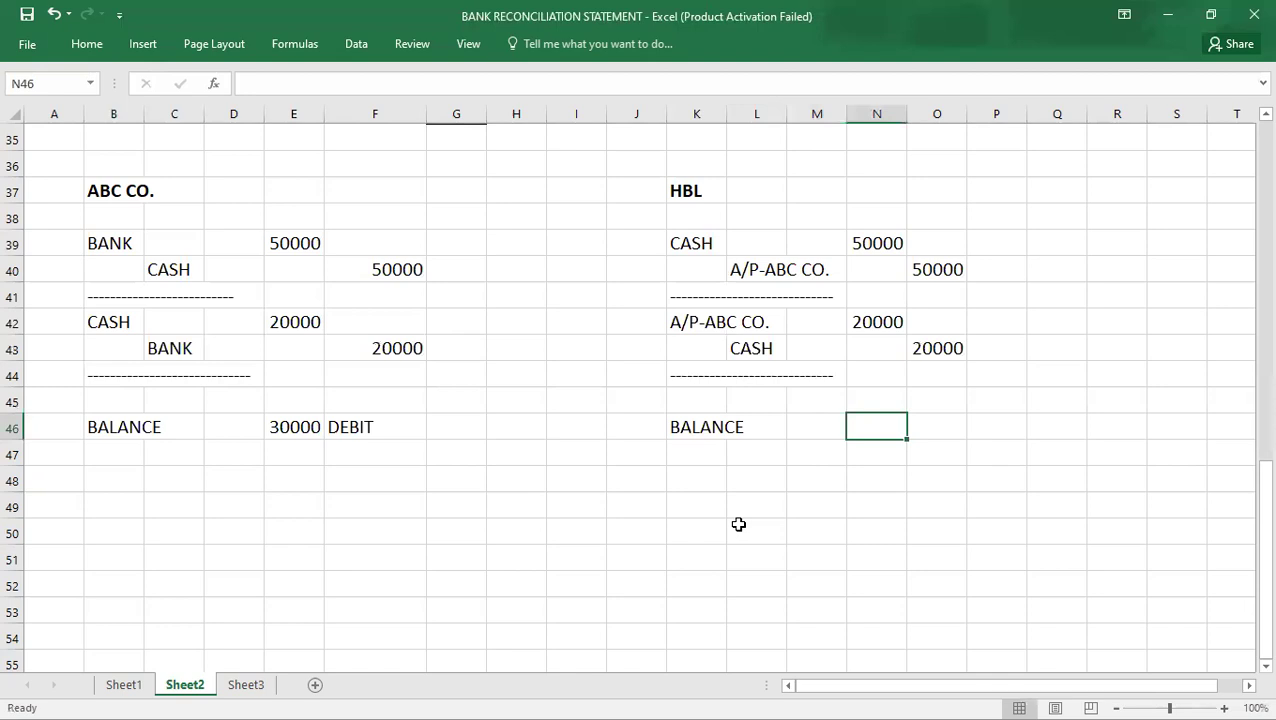
type("30000")
key("Tab")
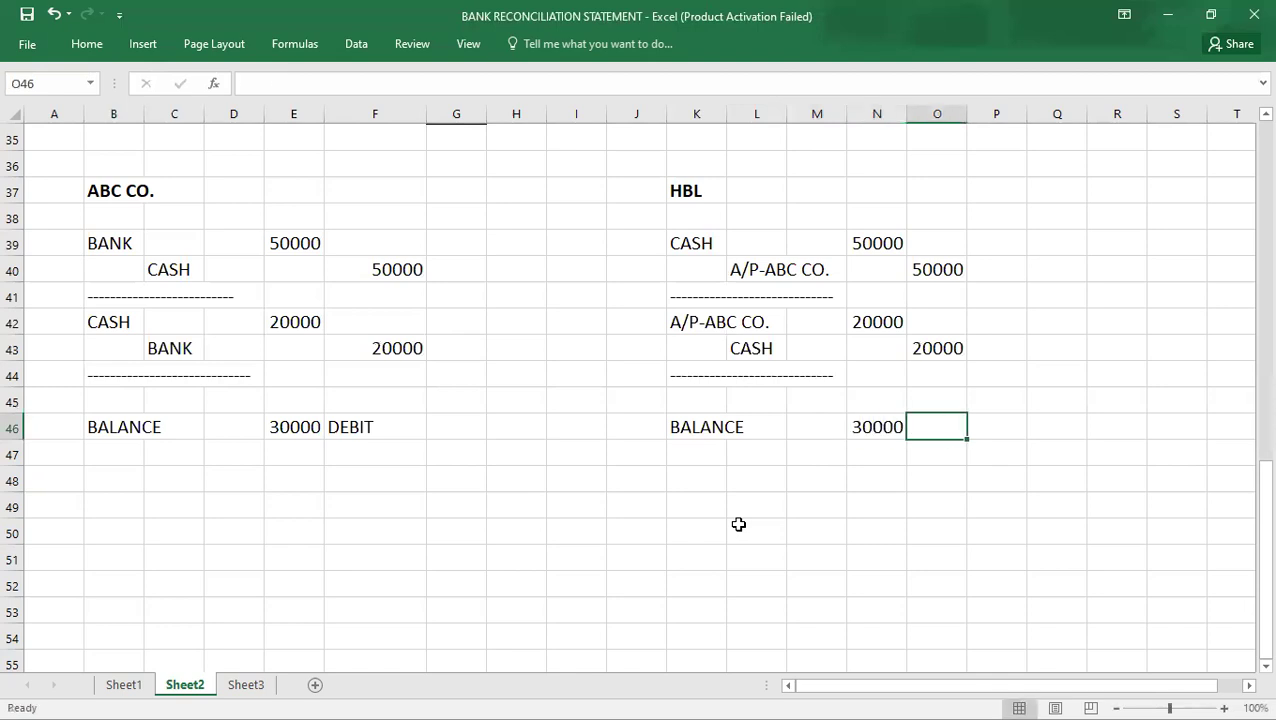
type("CR")
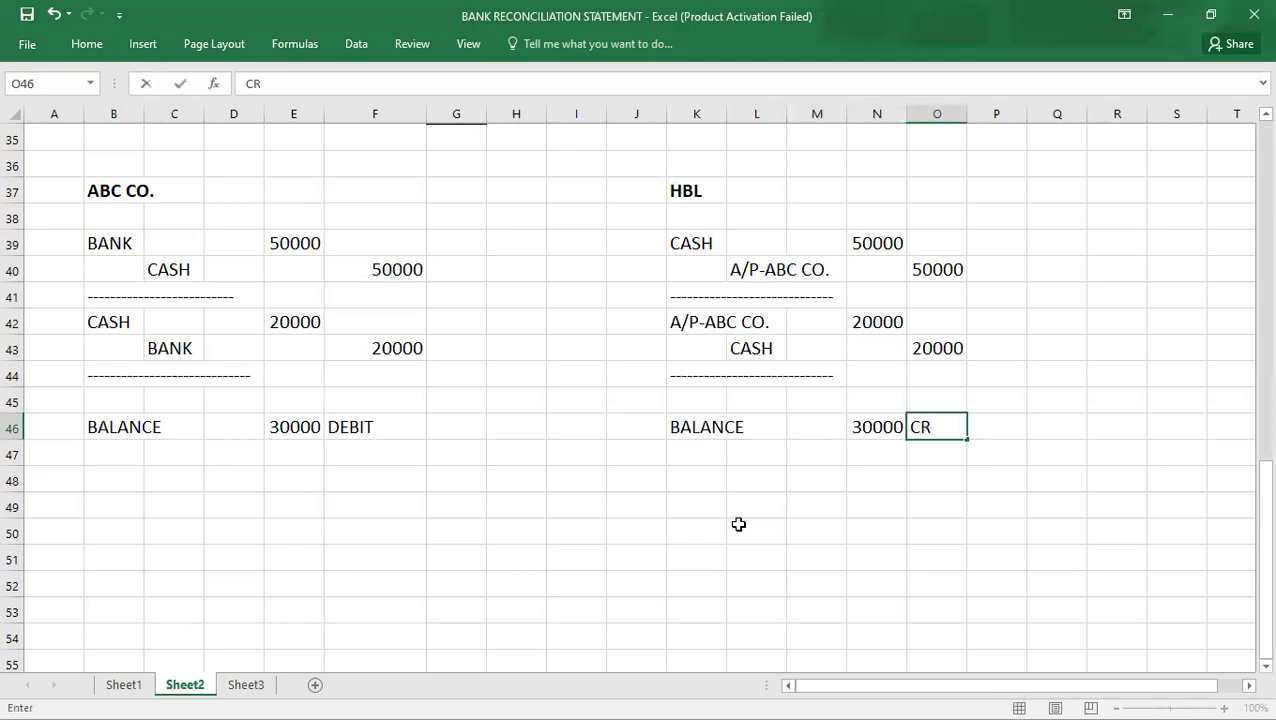
type("EDIT")
key("Return")
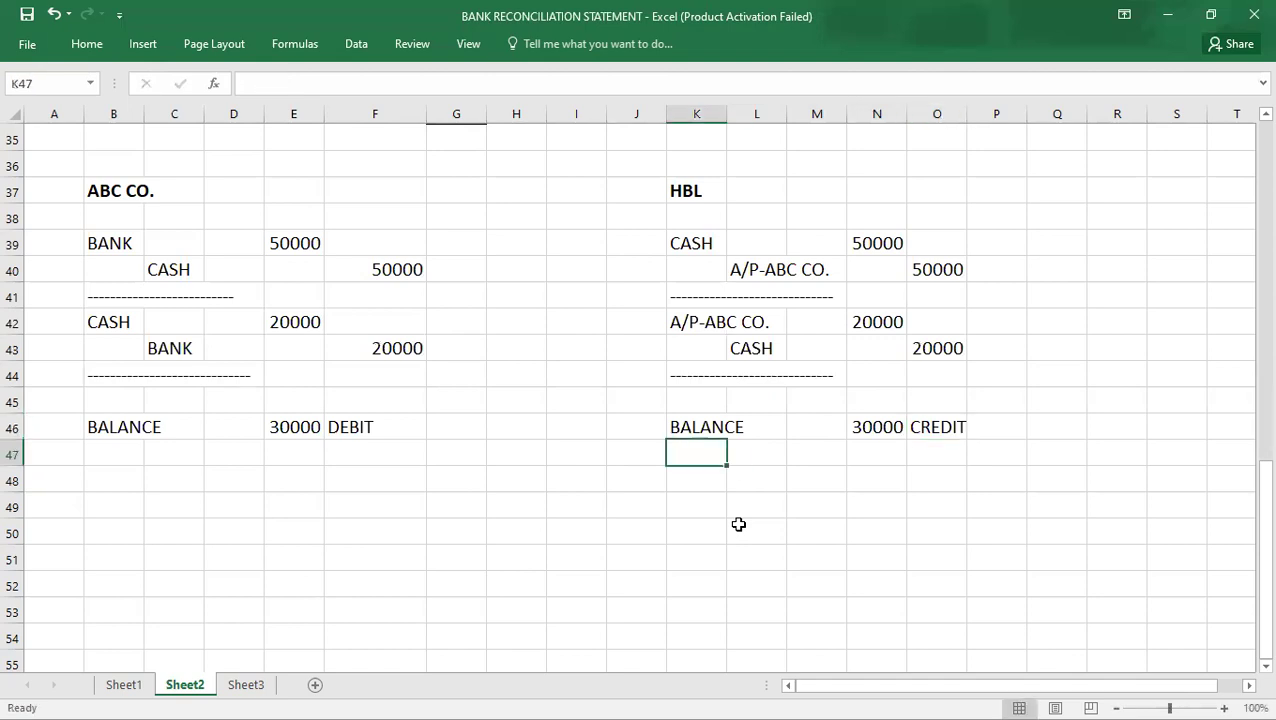
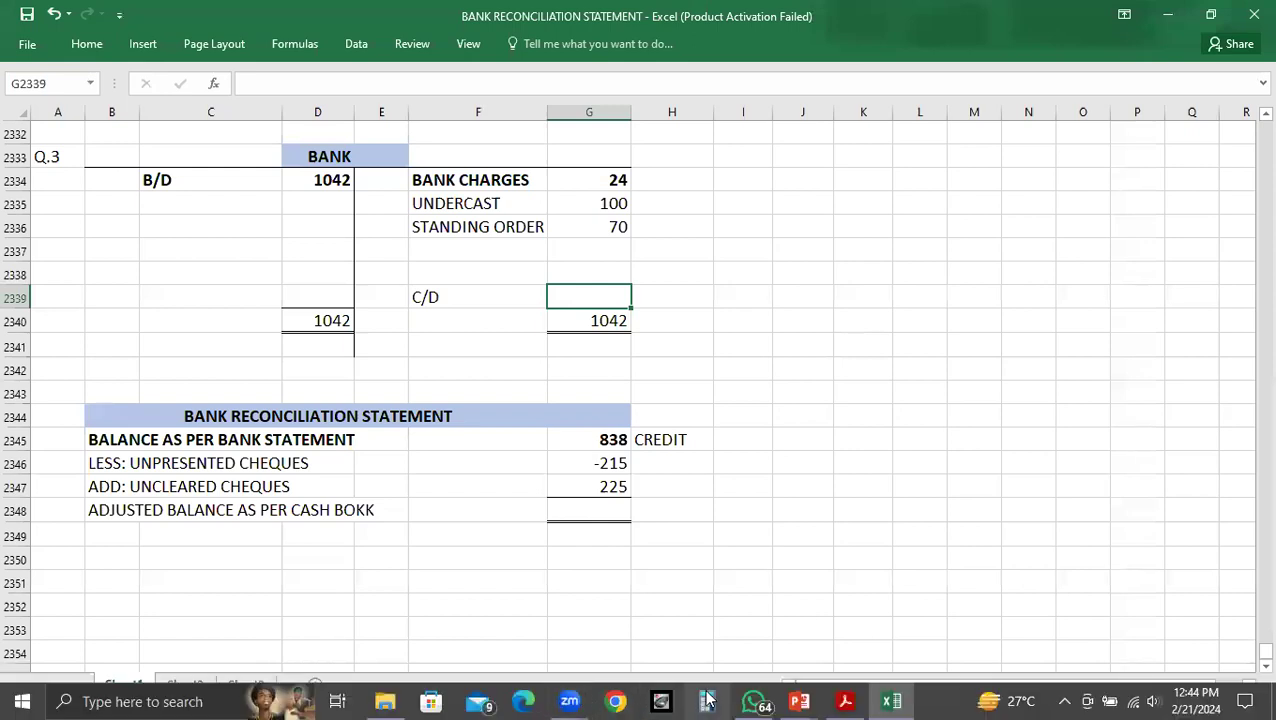
Calculate the Q.3 bank account's closing balance in Calculator as 1042 minus 24, minus 100, minus 70
left_click(707, 700)
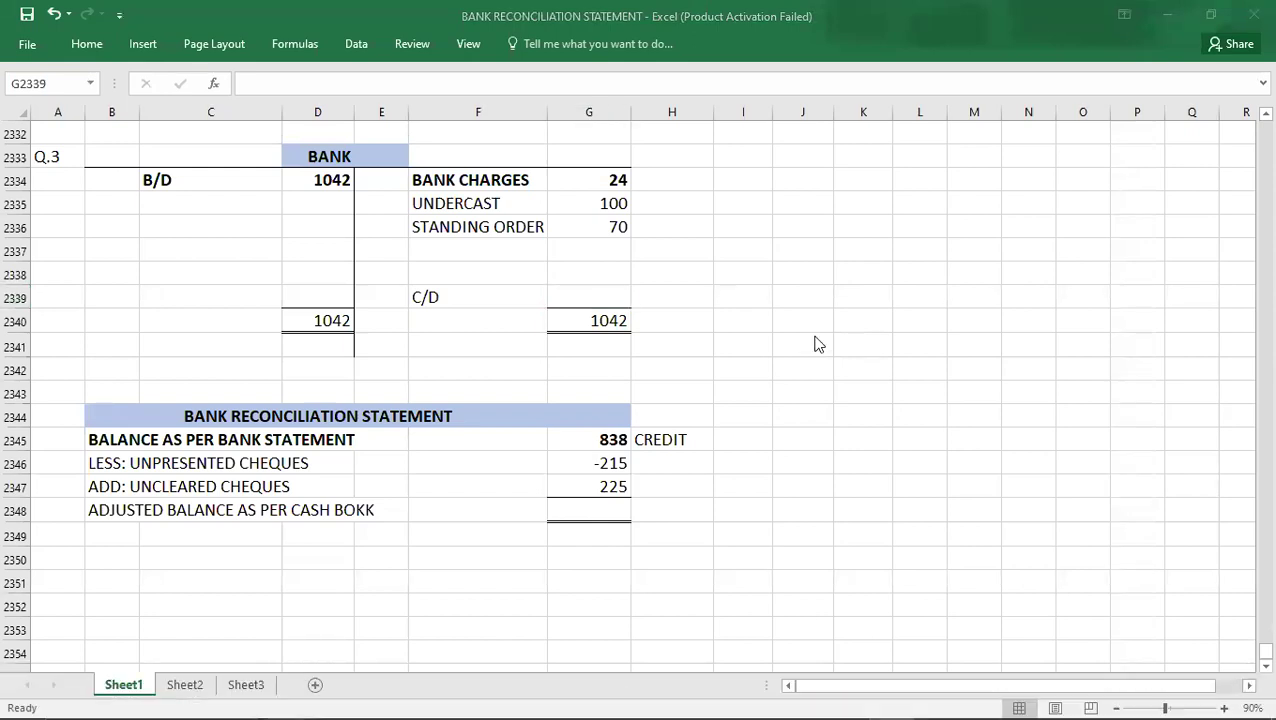
type("1042")
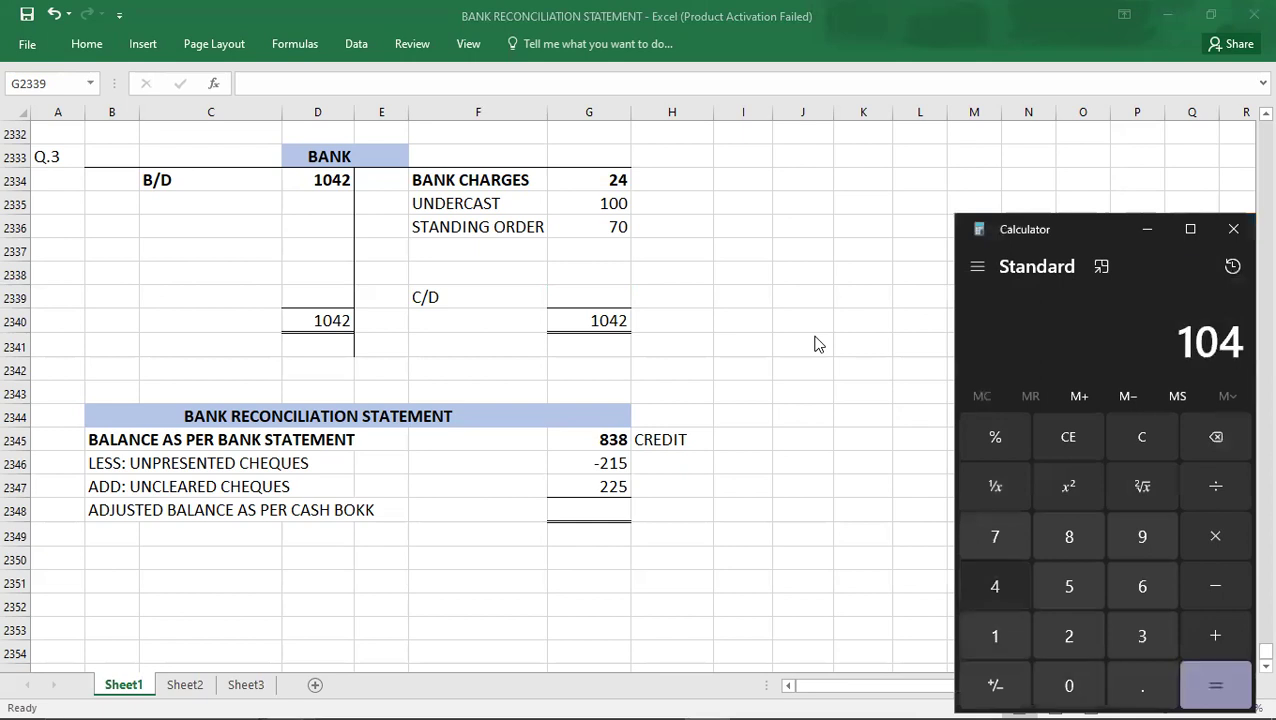
key("minus")
type("24")
key("minus")
type("100")
key("minus")
type("70")
key("Return")
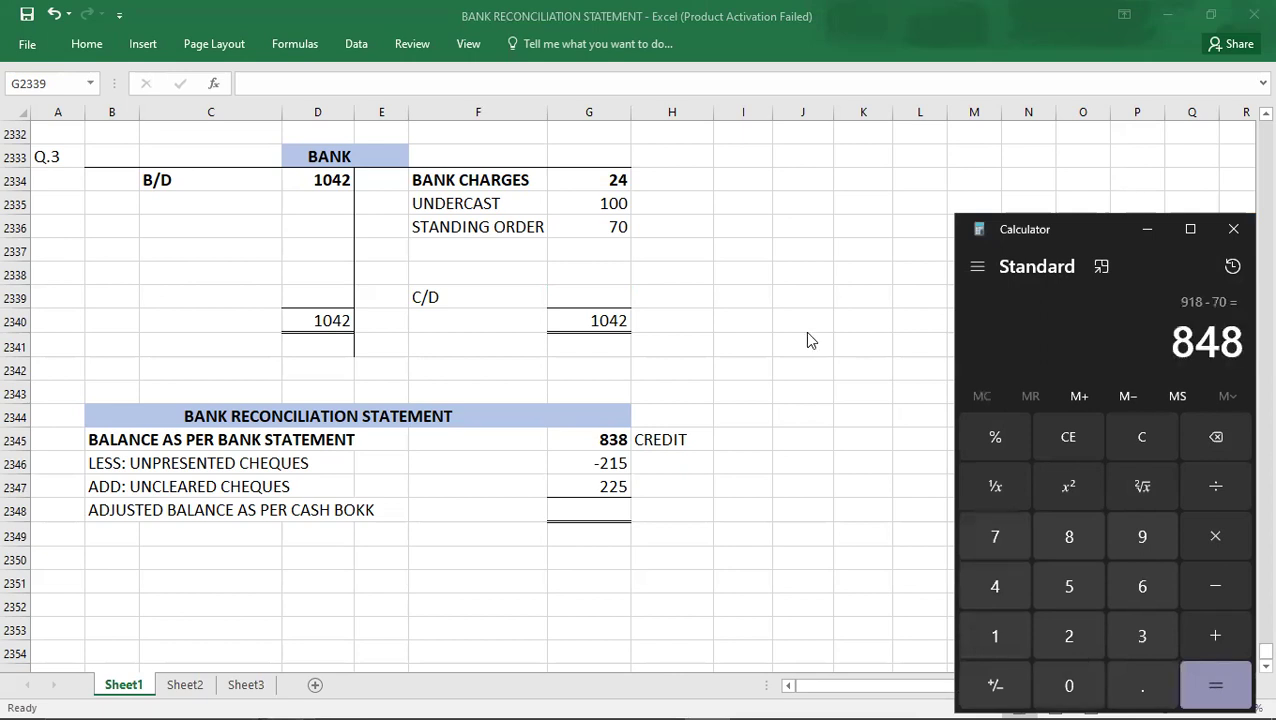
Enter 848 as the C/D balance in G2339 and bring it down in row 2341 with B/D in C2341 and 848 in D2341
left_click(591, 295)
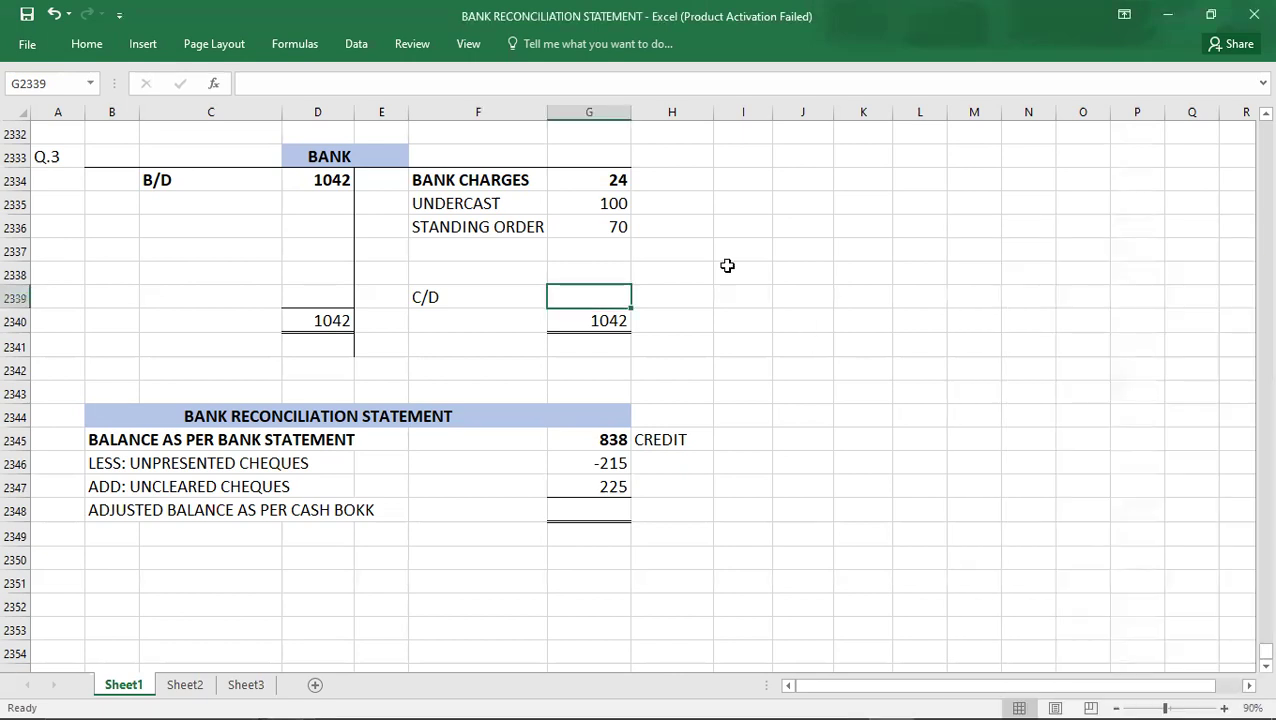
type("848")
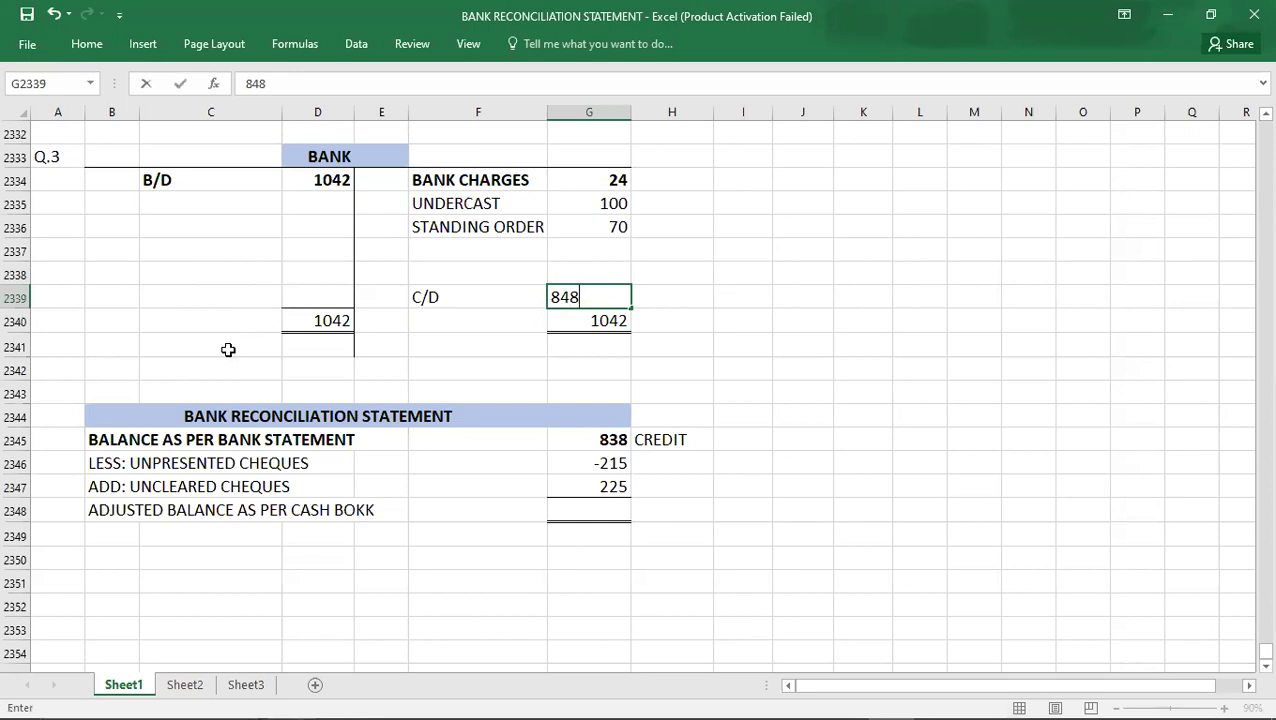
left_click(228, 349)
type("B/D")
key("Tab")
type("848")
key("Return")
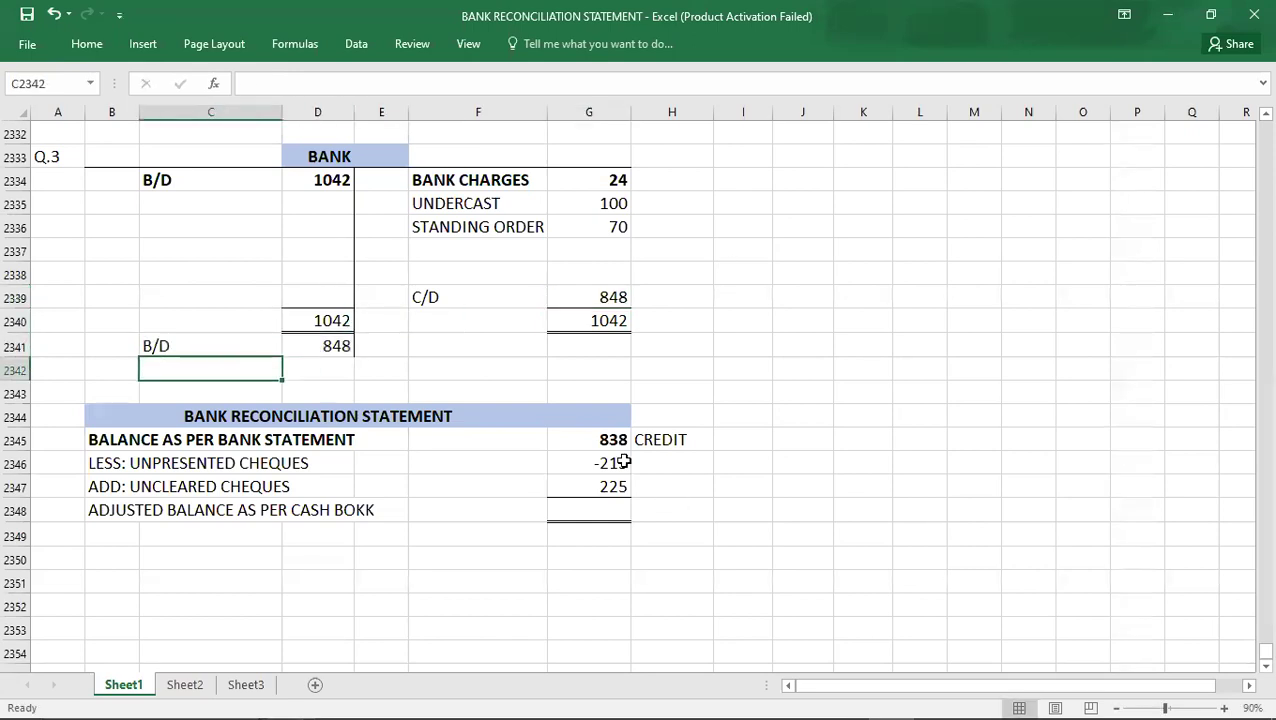
Enter 848 in G2348 as the adjusted balance as per cash book in the Q.3 reconciliation statement
left_click(578, 441)
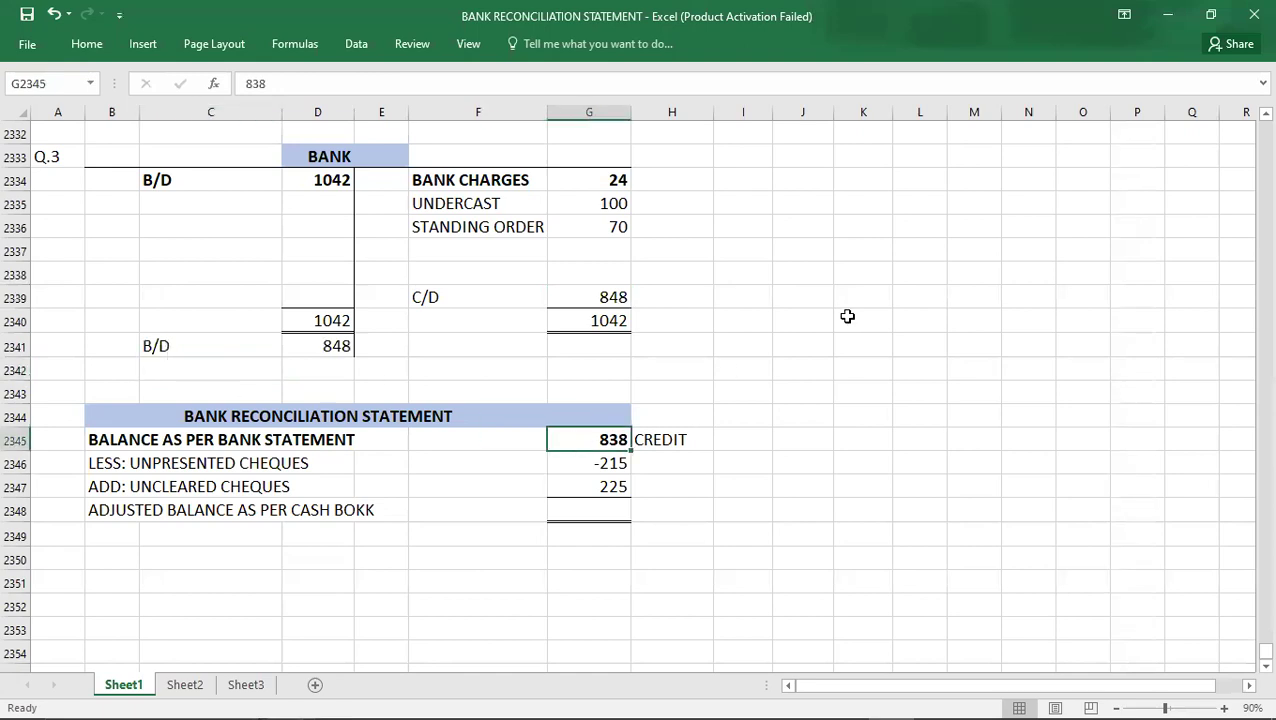
key("shift+Down")
key("shift+Down")
key("Down")
key("Down")
key("Down")
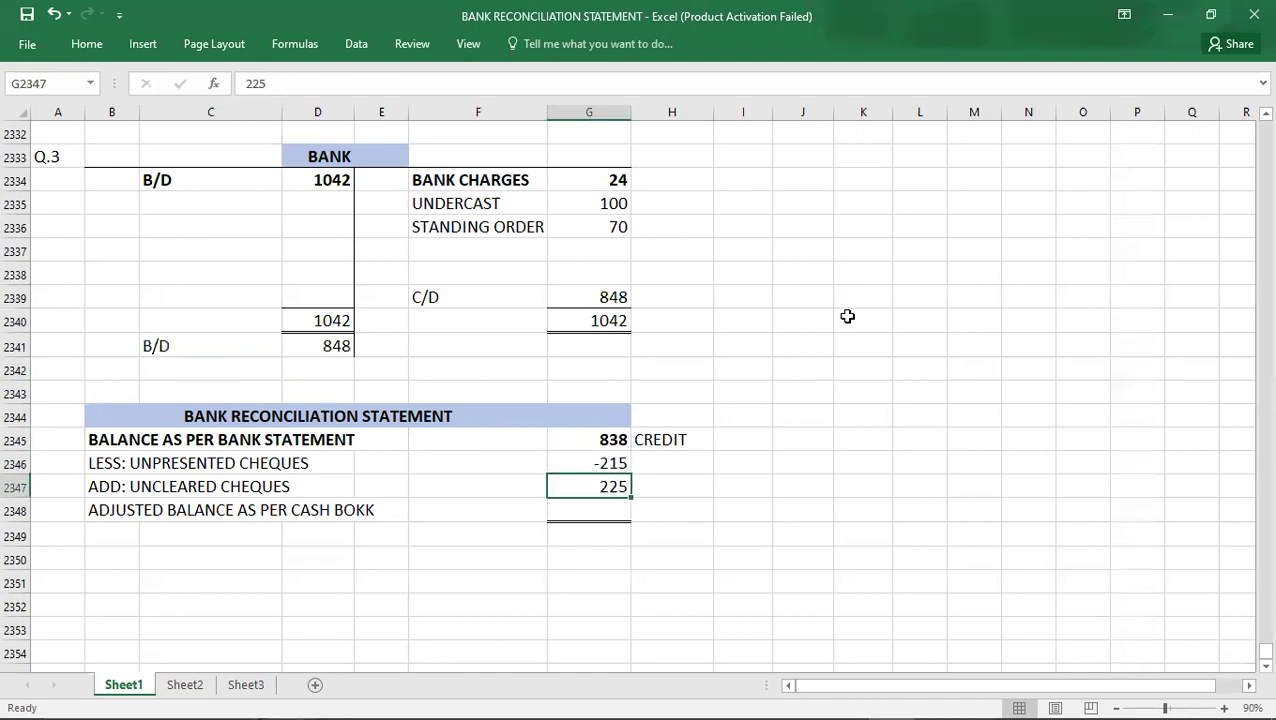
type("848")
key("Return")
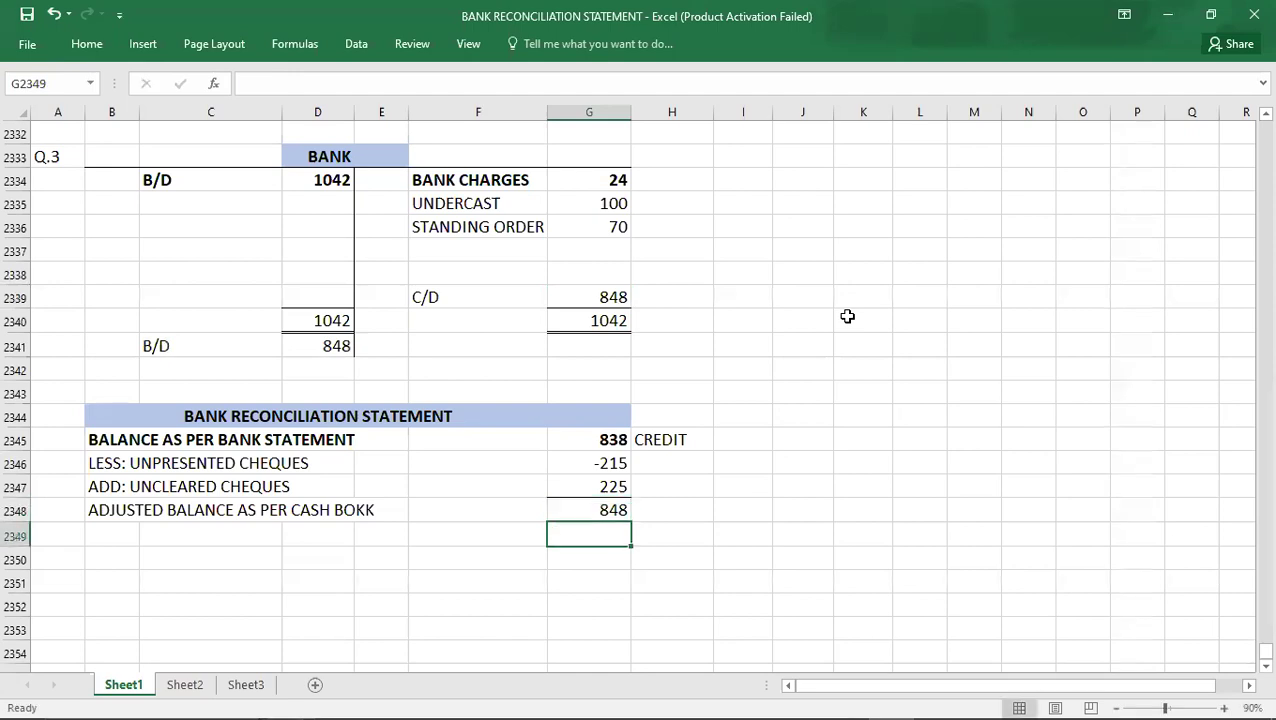
Switch to the bank reconciliation PDF to read question Q.04, and return to the Excel workbook
key("Left")
key("Left")
key("Left")
key("Left")
key("Left")
key("Left")
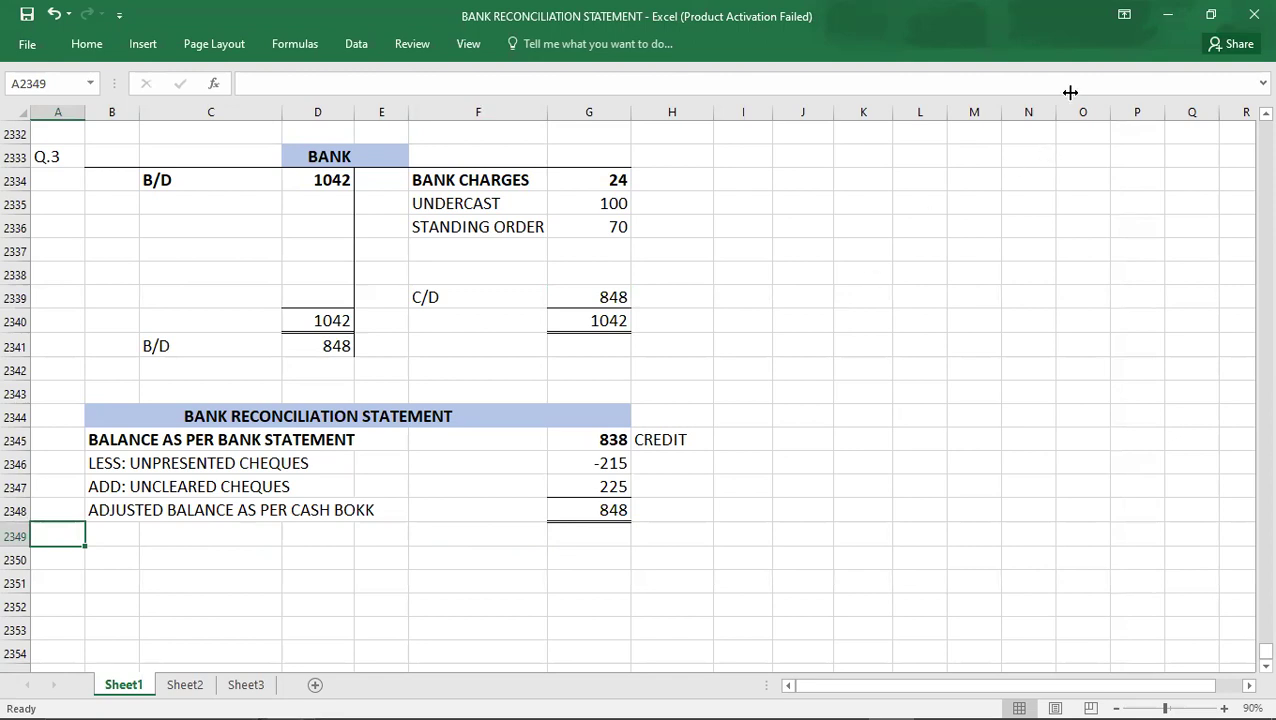
key("alt+Tab")
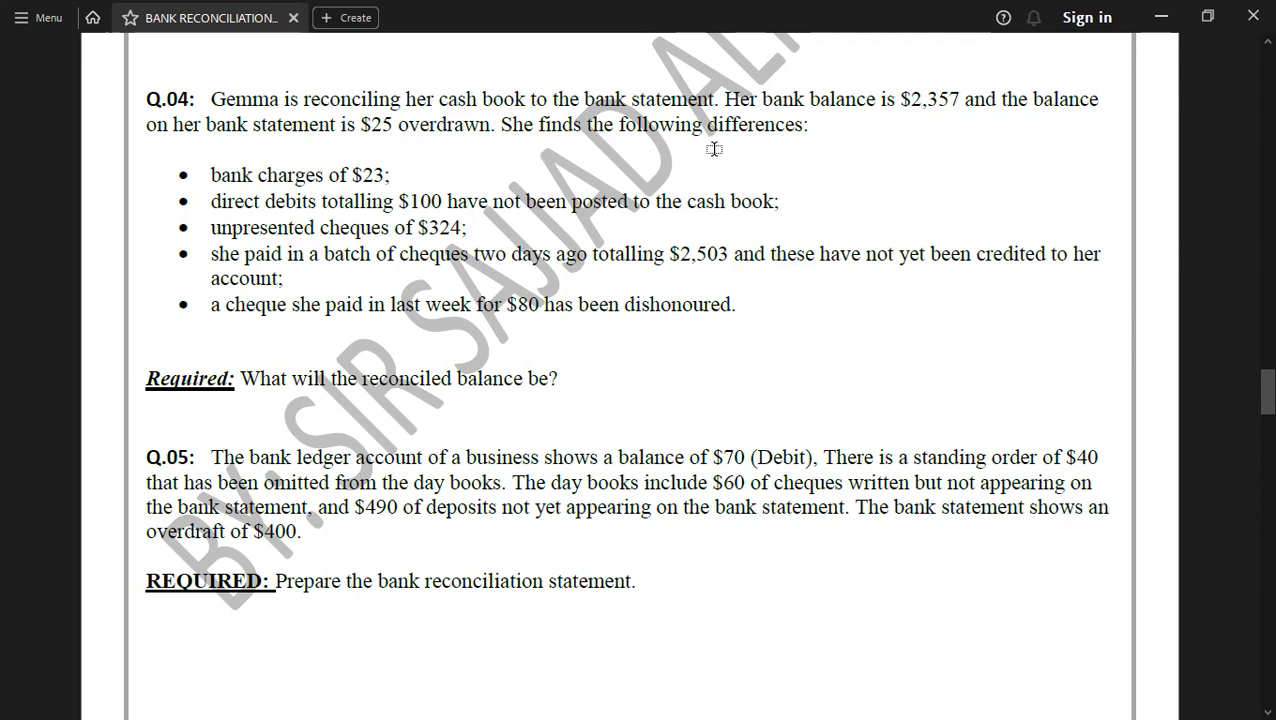
key("alt+Tab")
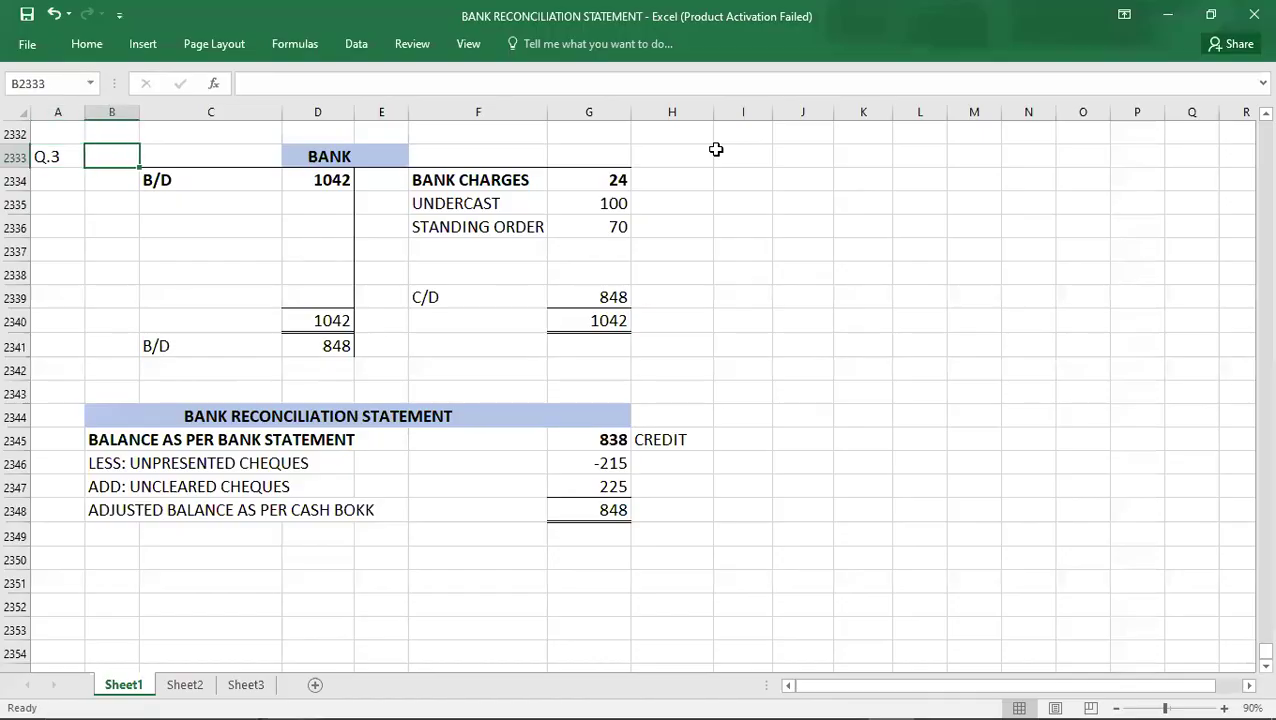
Copy the Q.3 bank account and reconciliation statement in B2333:H2348 and paste the copy starting at B2351
key("shift+Right")
key("shift+Right")
key("shift+Right")
key("shift+Right")
key("shift+Right")
key("shift+Down")
key("shift+Down")
key("shift+Down")
key("shift+Down")
key("shift+Down")
key("shift+Down")
key("shift+Down")
key("shift+Down")
key("shift+Down")
key("shift+Down")
key("shift+Down")
key("shift+Down")
key("shift+Down")
key("shift+Down")
key("shift+Down")
key("shift+Down")
key("shift+Down")
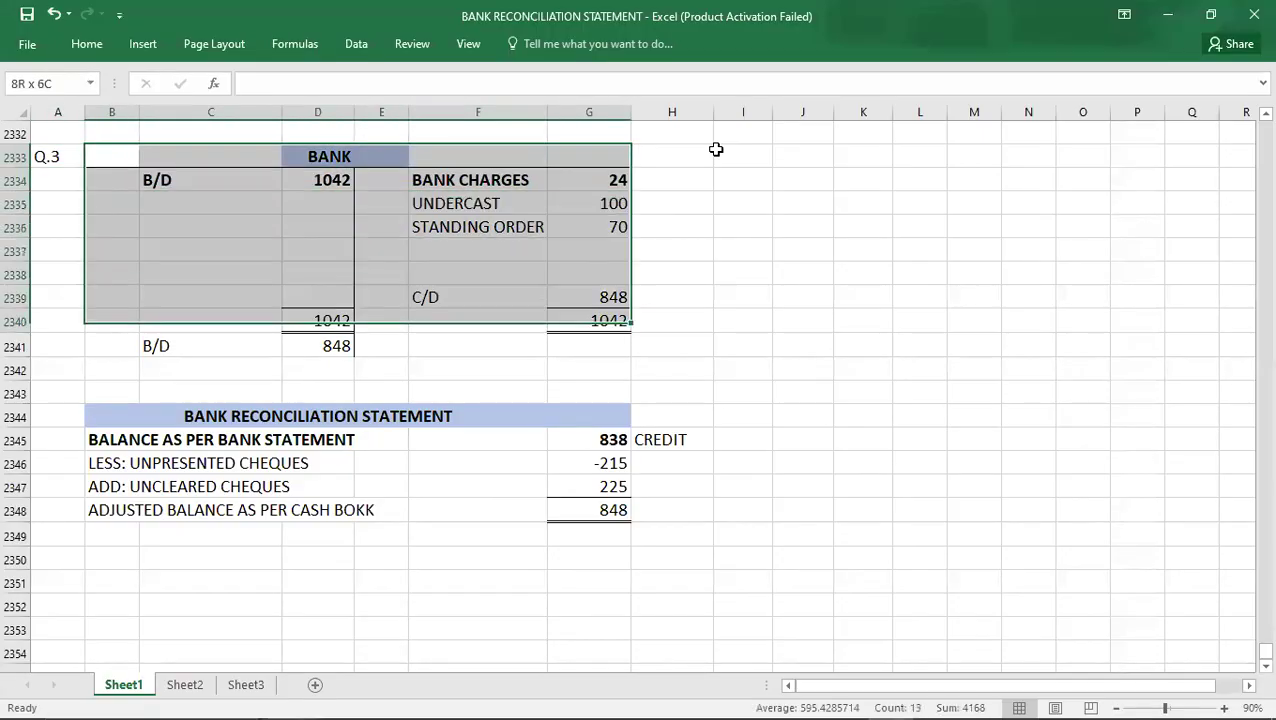
key("shift+Up")
key("shift+Up")
key("shift+Right")
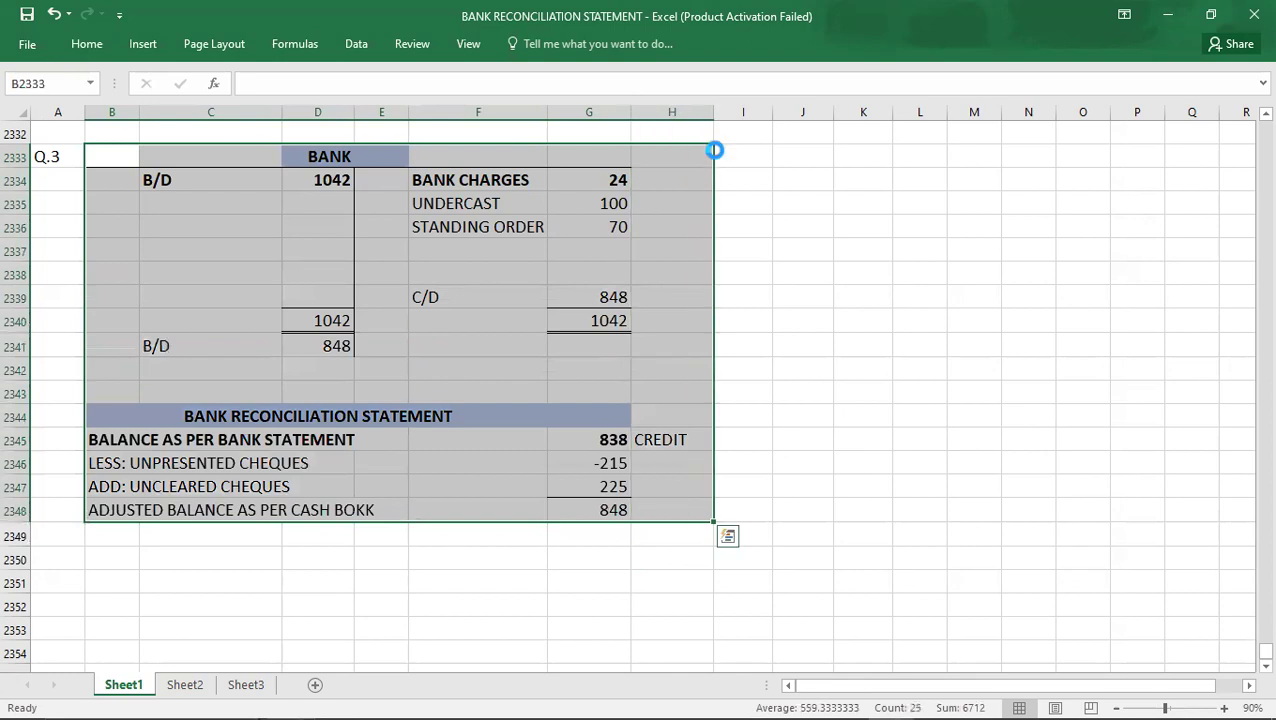
key("ctrl+c")
key("Down")
key("Down")
key("Down")
key("Down")
key("Down")
key("Down")
key("Down")
key("Down")
key("Down")
key("Down")
key("Down")
key("Down")
key("Down")
key("Down")
key("Down")
key("Down")
key("Down")
key("Down")
key("Down")
key("Up")
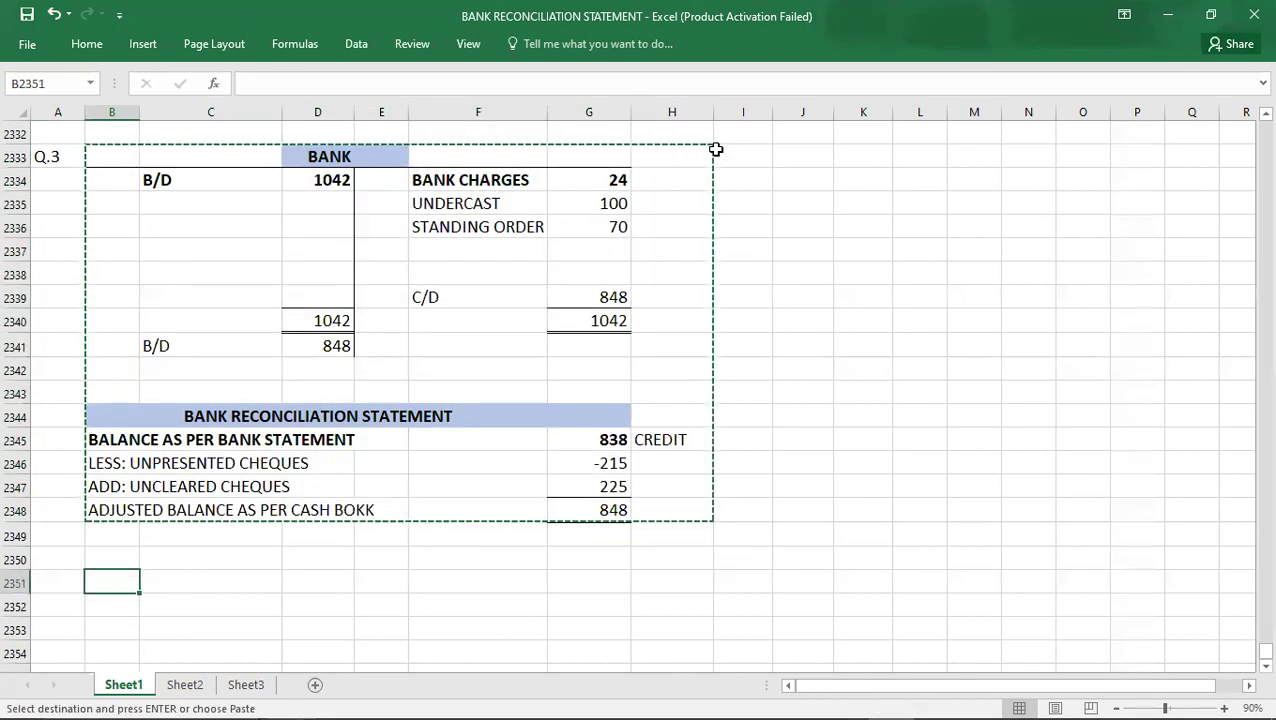
key("ctrl+v")
Label the pasted layout Q.4 in A2351
key("Left")
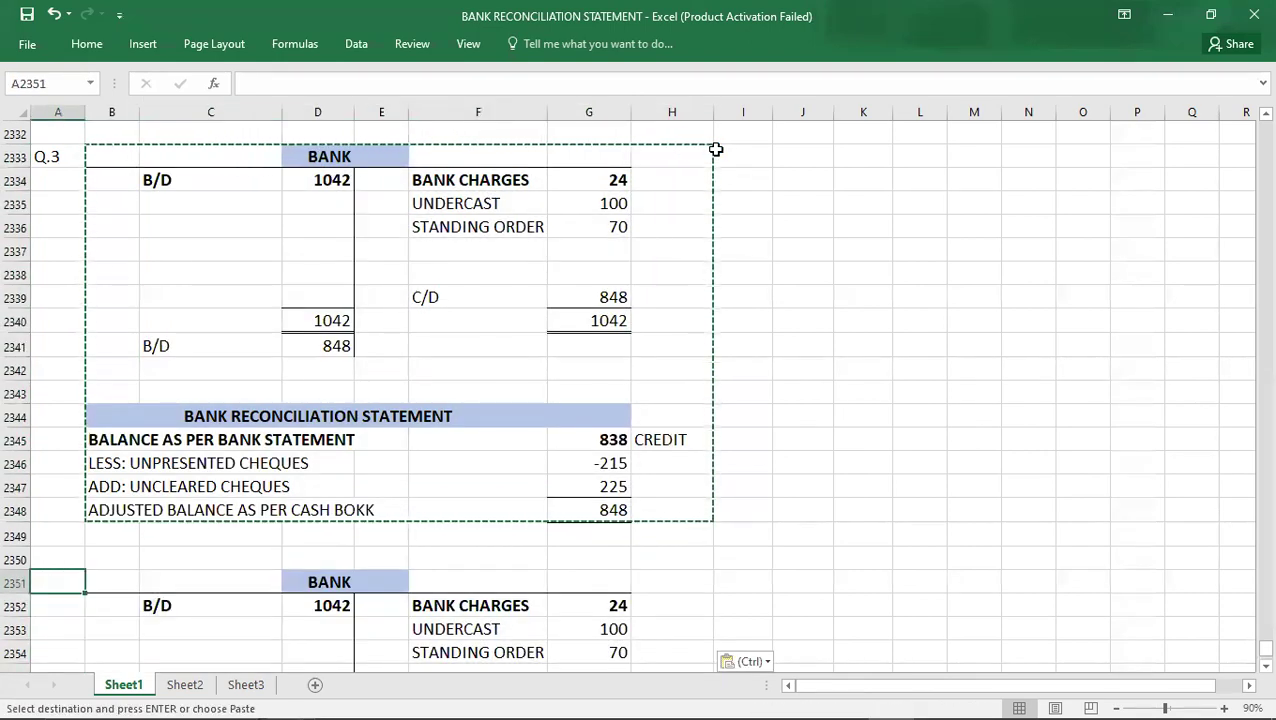
type("Q.4")
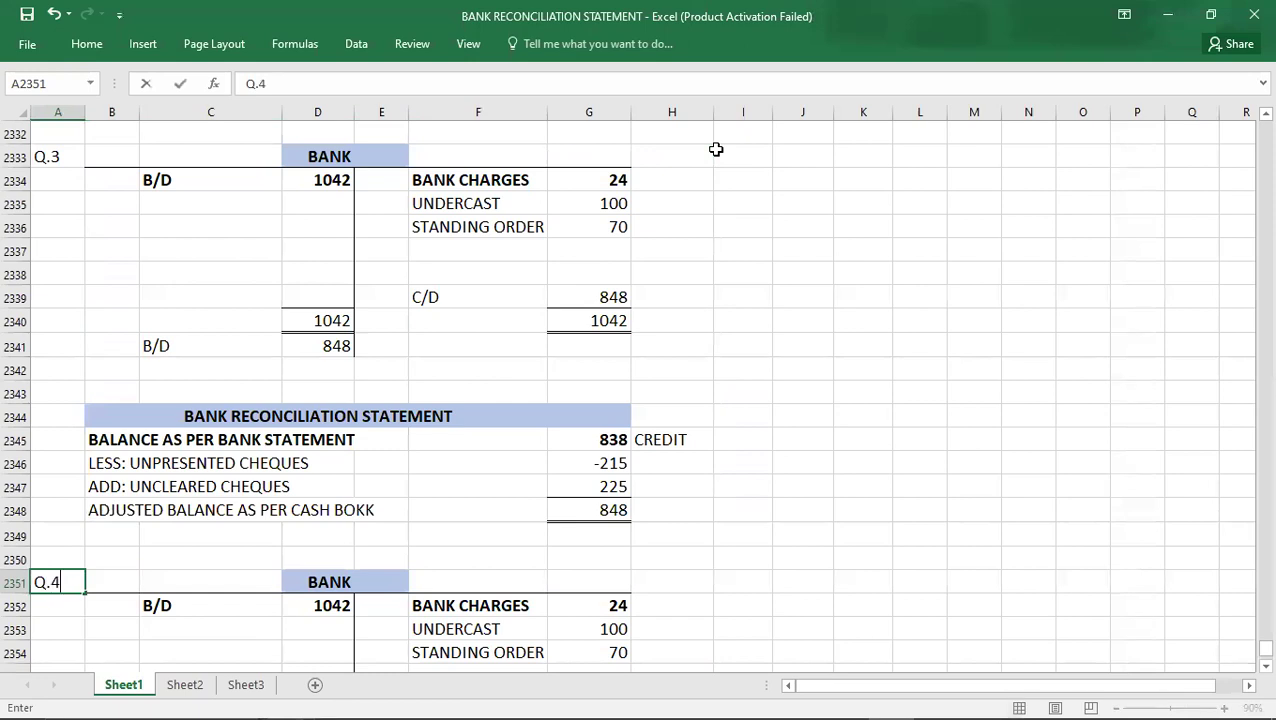
key("Return")
Clear the copied entries from the Q.4 bank account in B2352:G2359, keeping the ruled layout
key("Down")
key("Down")
key("Down")
key("Down")
key("Down")
key("Down")
key("Down")
key("Down")
key("Down")
key("Down")
key("Down")
key("Down")
key("Down")
key("Down")
key("Down")
key("Down")
key("Down")
key("Down")
key("Down")
key("Up")
key("Up")
key("Up")
key("Up")
key("Up")
key("Up")
key("Up")
key("Up")
key("Up")
key("Up")
key("Up")
key("Up")
key("Up")
key("Up")
key("Up")
key("Up")
key("Up")
key("Up")
key("Up")
key("Right")
key("shift+Right")
key("shift+Right")
key("shift+Right")
key("shift+Right")
key("shift+Right")
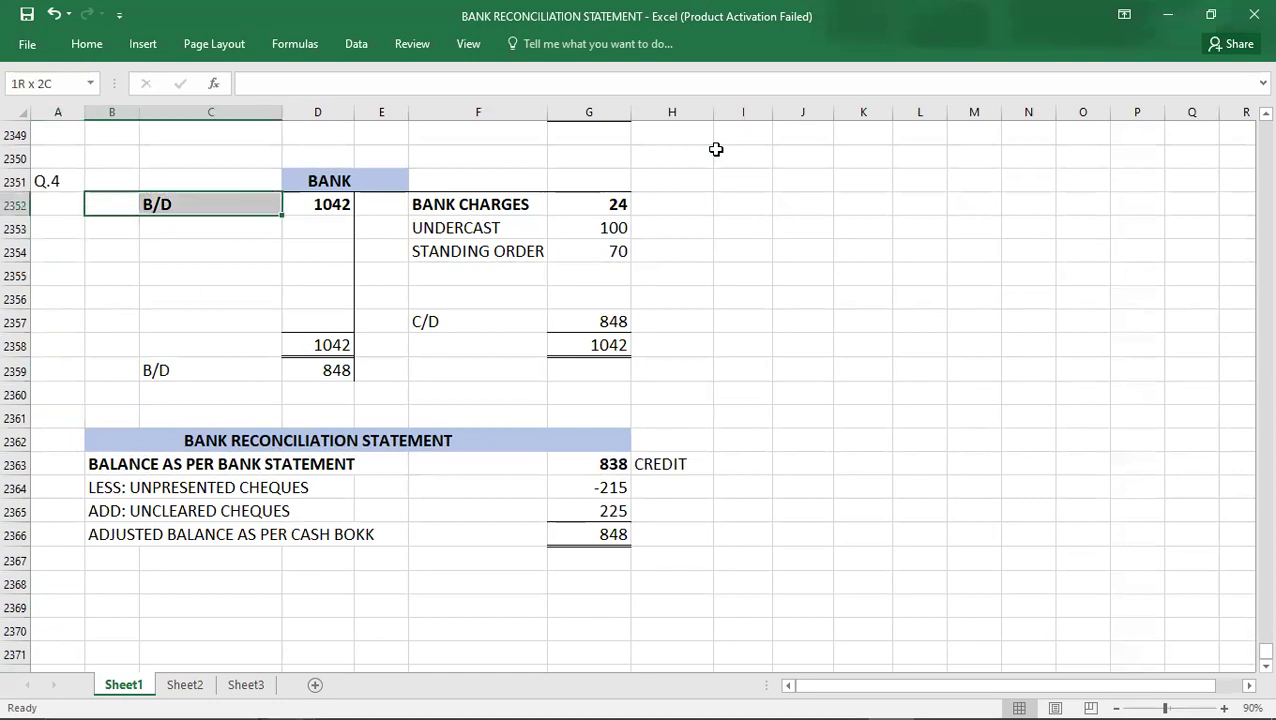
key("shift+Down")
key("shift+Down")
key("shift+Down")
key("shift+Down")
key("shift+Down")
key("shift+Down")
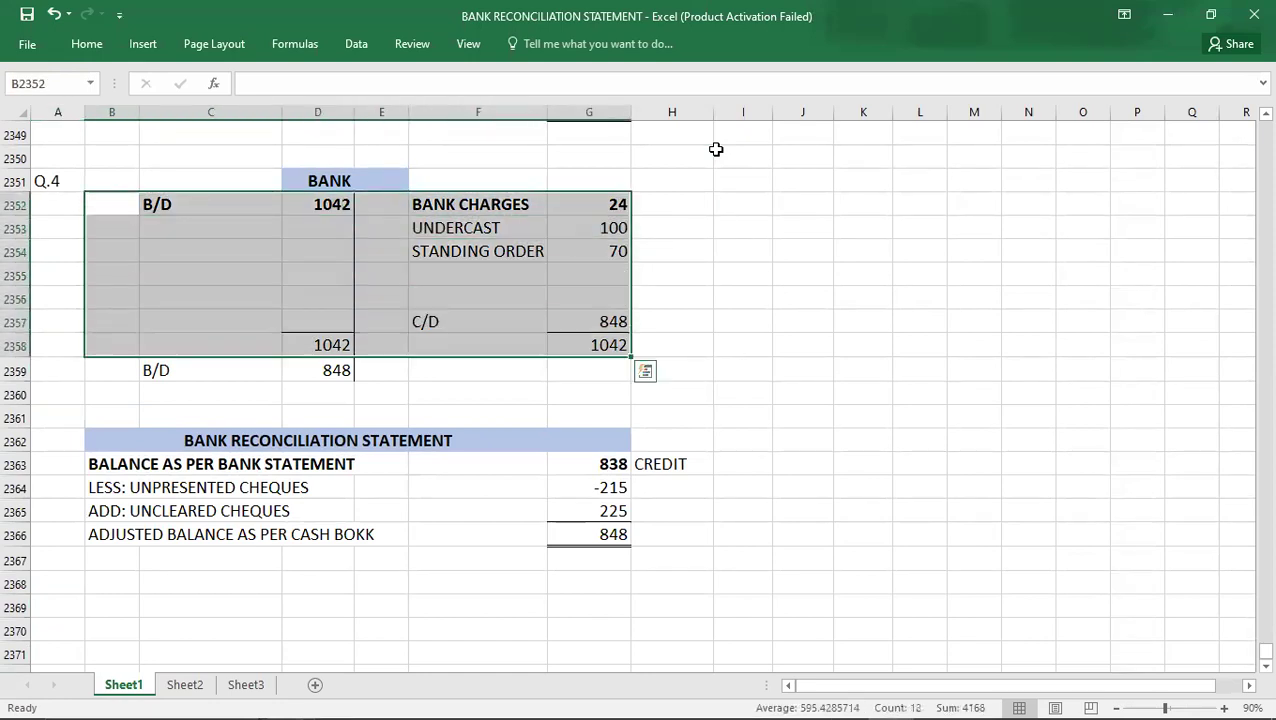
key("shift+Down")
key("Delete")
Clear the copied amounts and the CREDIT label from the Q.4 reconciliation statement in G2360:H2366
key("Right")
key("Right")
key("Right")
key("Right")
key("Right")
key("Right")
key("Down")
key("Down")
key("Down")
key("Down")
key("Down")
key("Down")
key("Down")
key("Down")
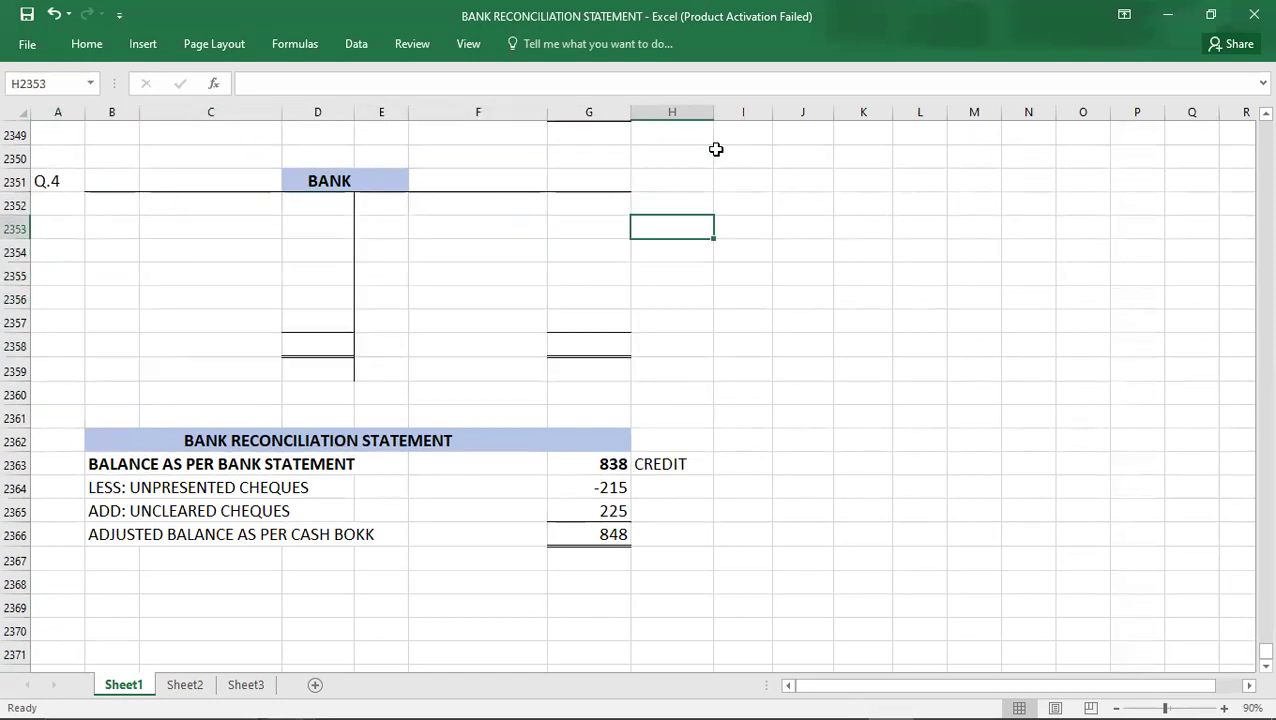
key("Left")
key("shift+Down")
key("shift+Down")
key("shift+Down")
key("shift+Down")
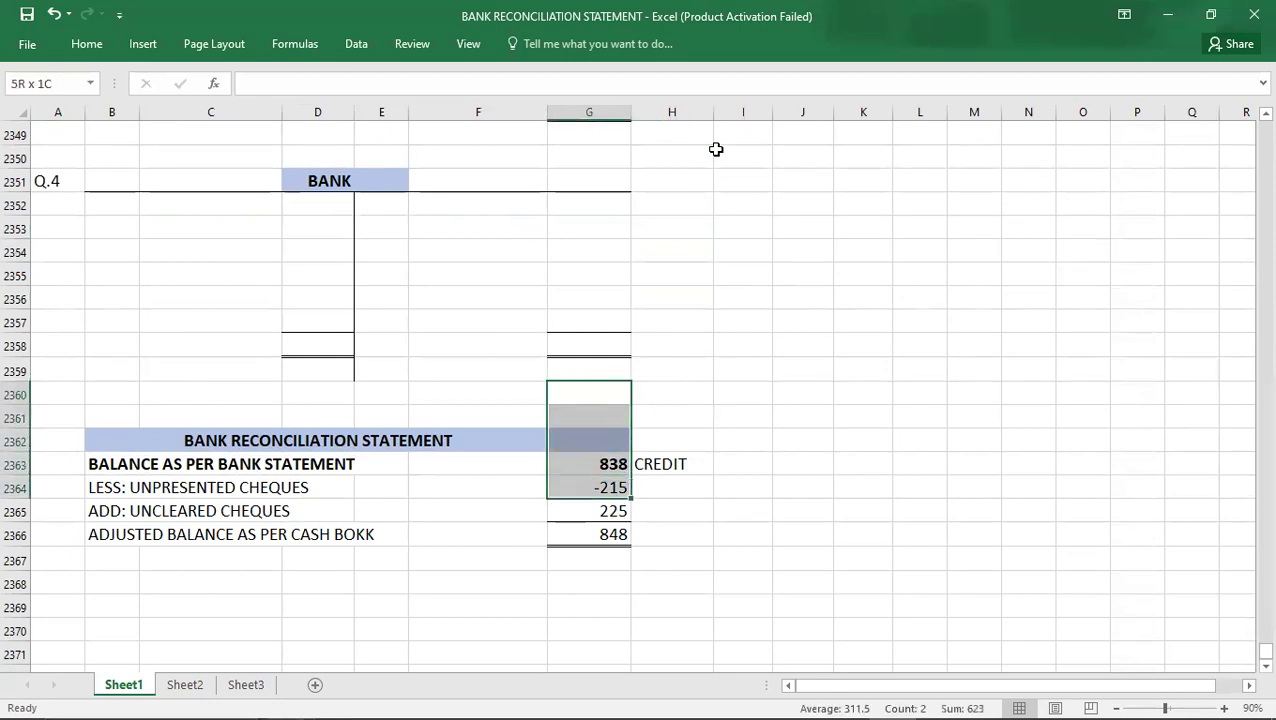
key("shift+Down")
key("shift+Down")
key("shift+Right")
key("Delete")
key("Left")
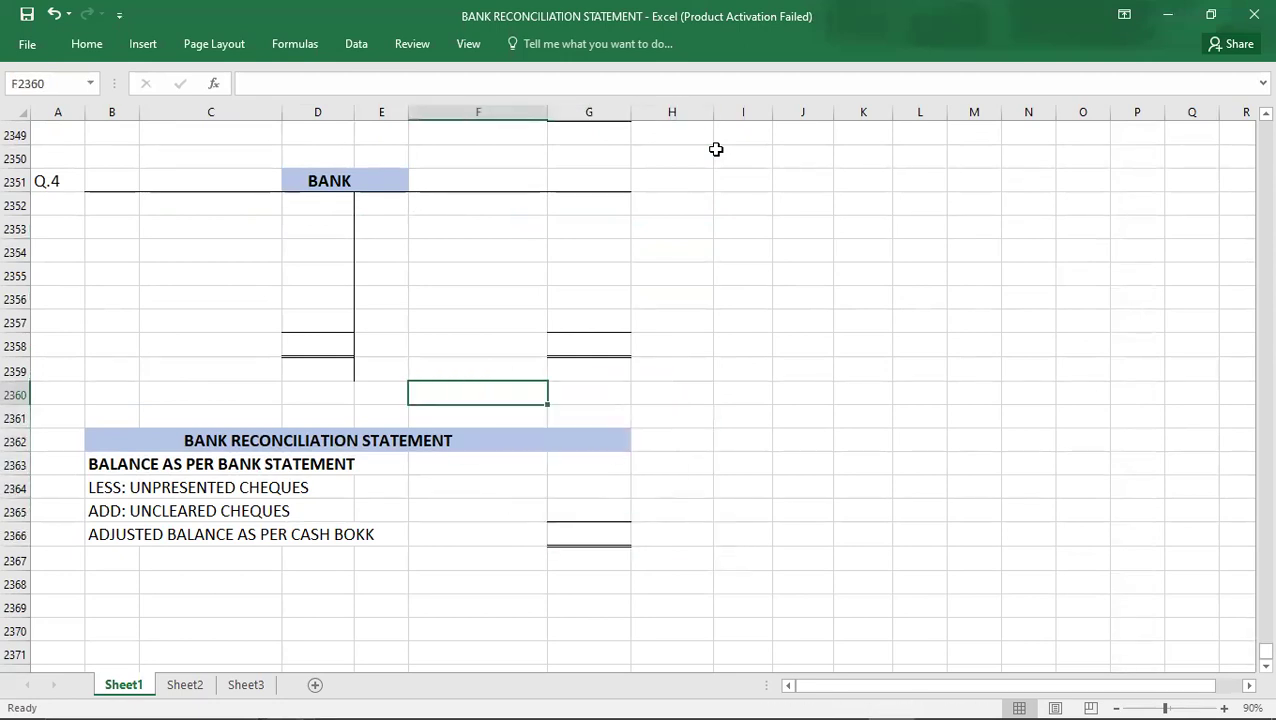
Check Q.04 in the PDF and enter the opening balance with B/D in C2352 and 2357 in D2352
key("alt+Tab")
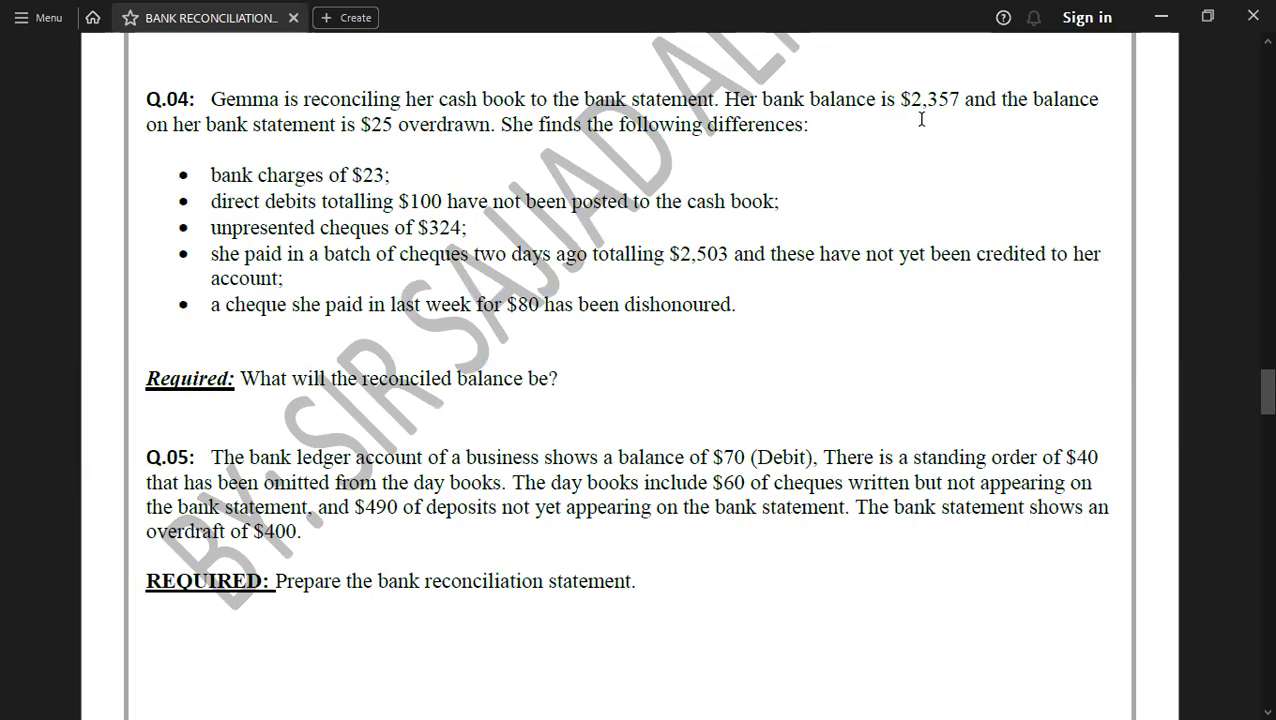
key("alt+Tab")
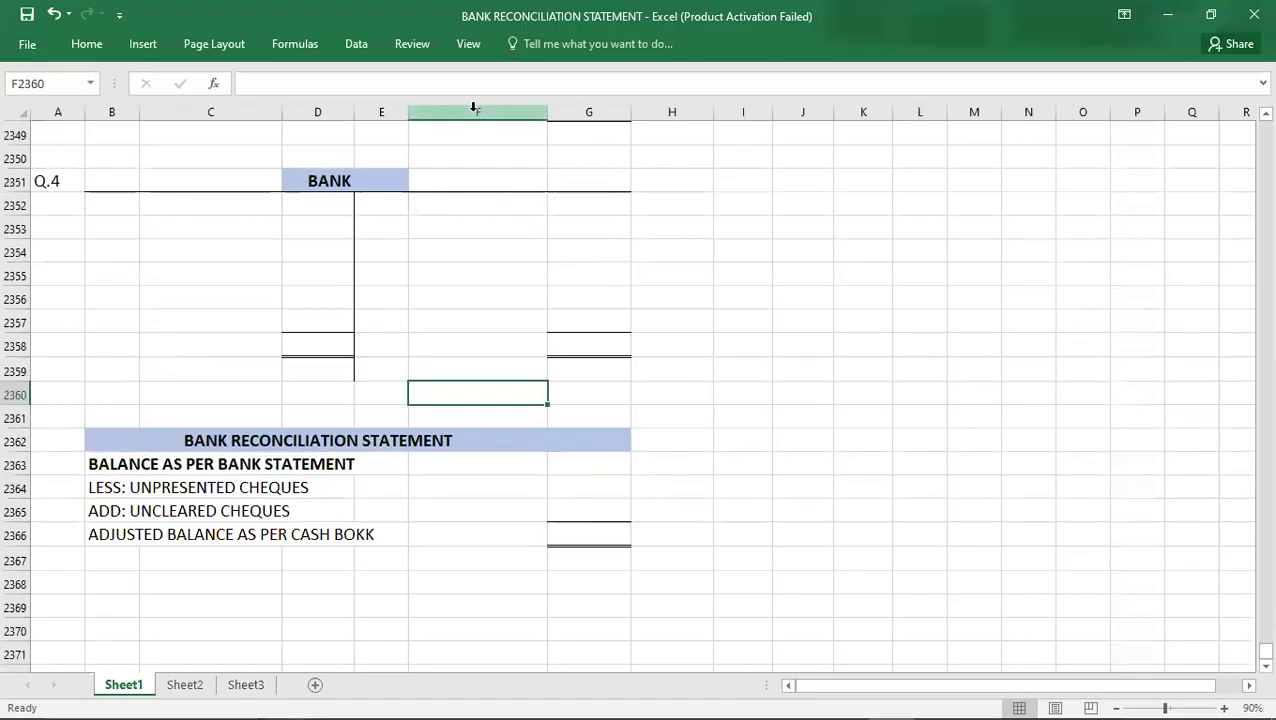
left_click(198, 205)
type("B.")
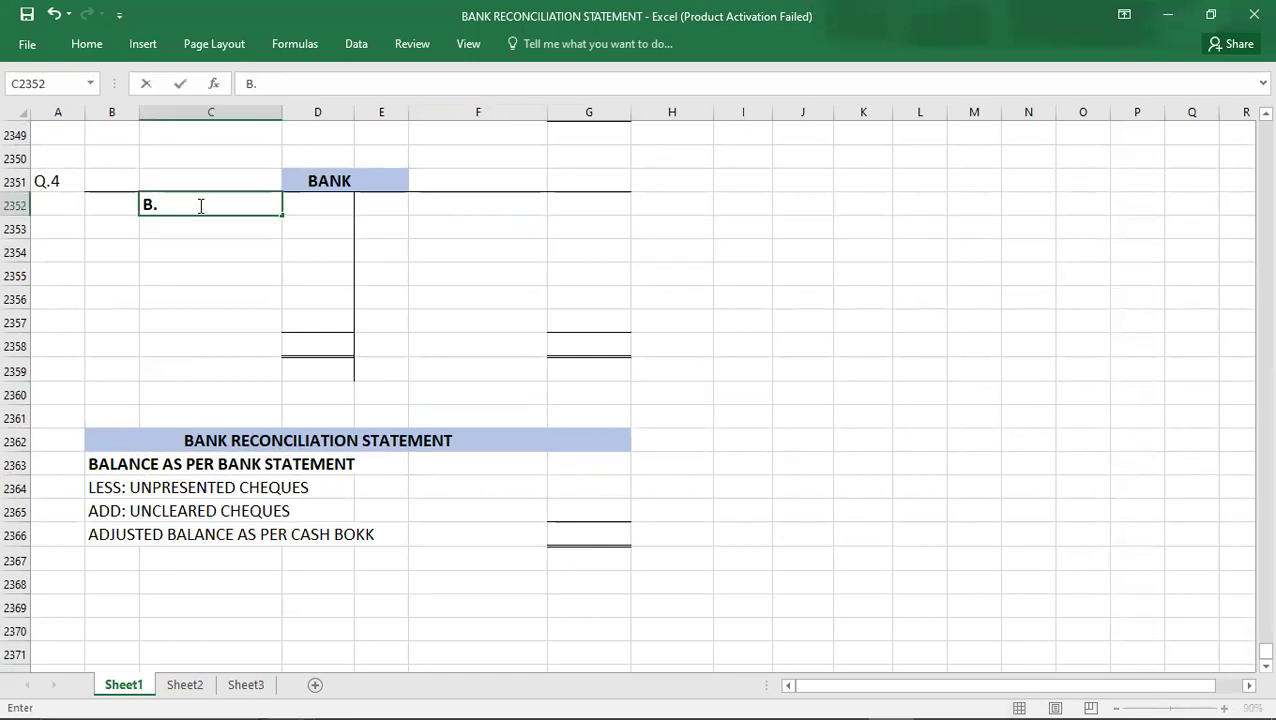
key("BackSpace")
type("/D")
key("Tab")
type("2,35")
type("7")
key("Tab")
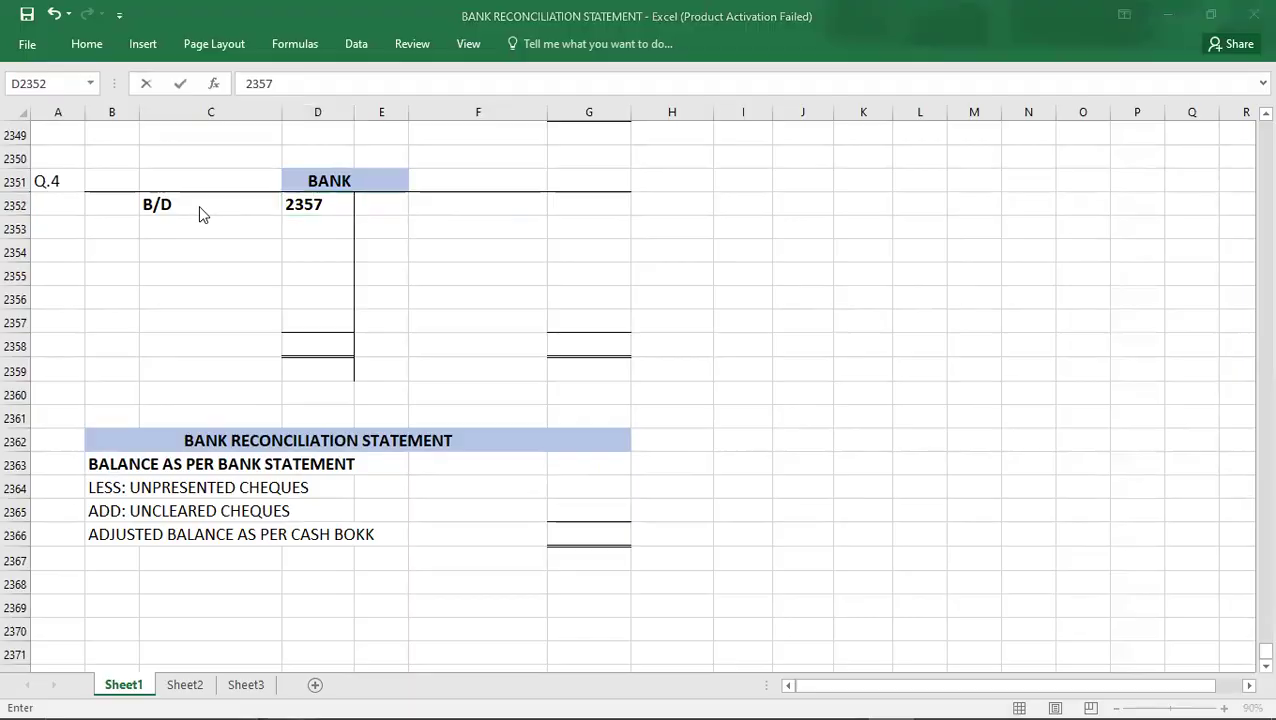
Look up Q.04's bank statement balance in the PDF and enter it as -25 in G2363 of the workbook
key("alt+Tab")
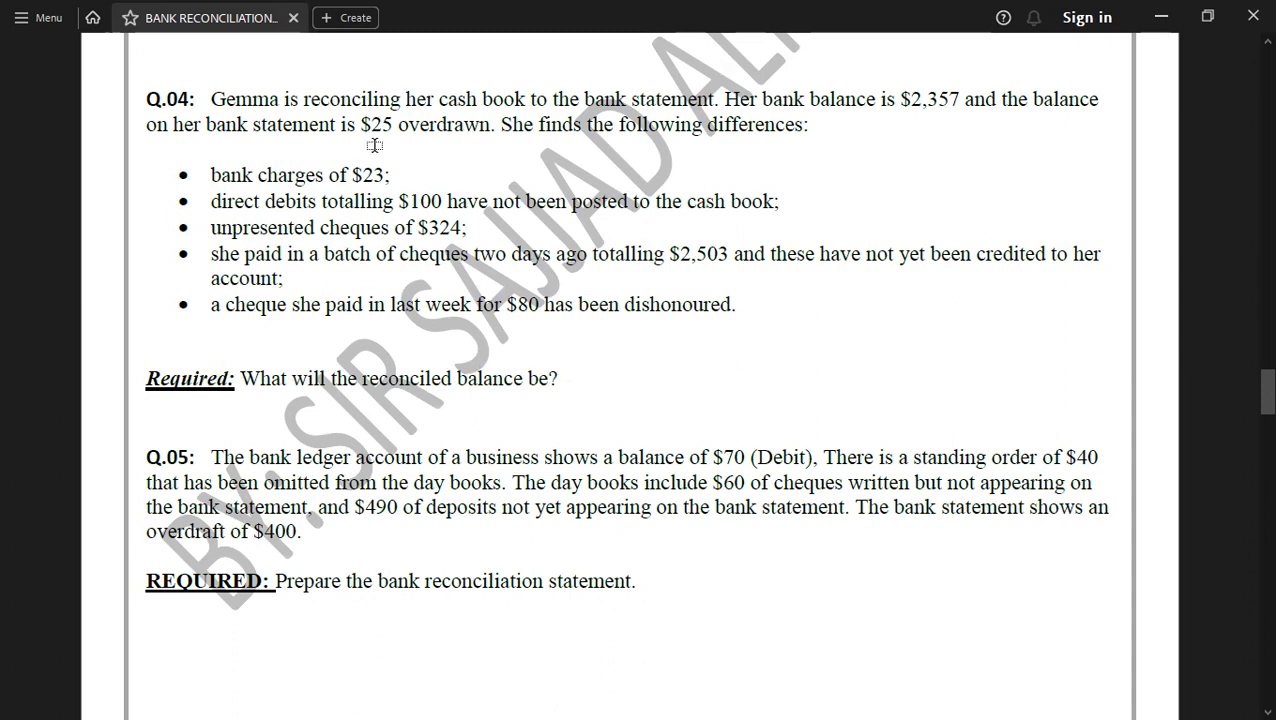
key("alt+Tab")
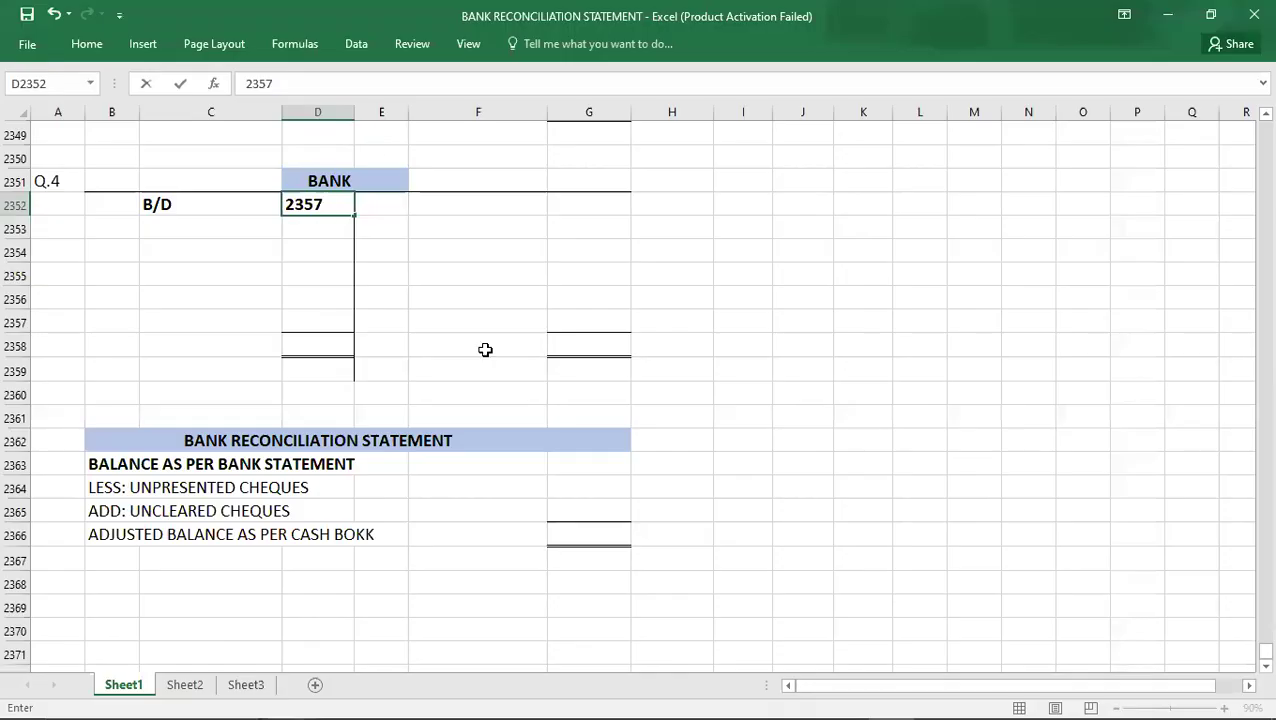
left_click(572, 466)
type("-25")
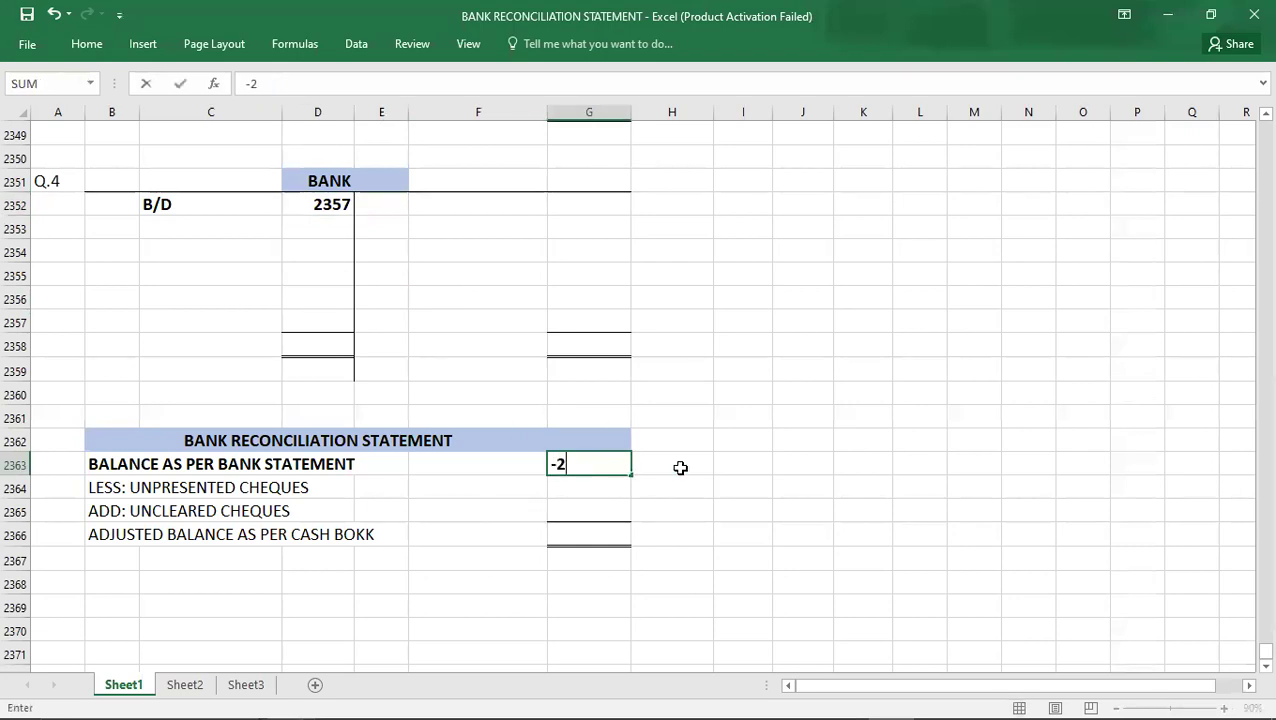
left_click(680, 467)
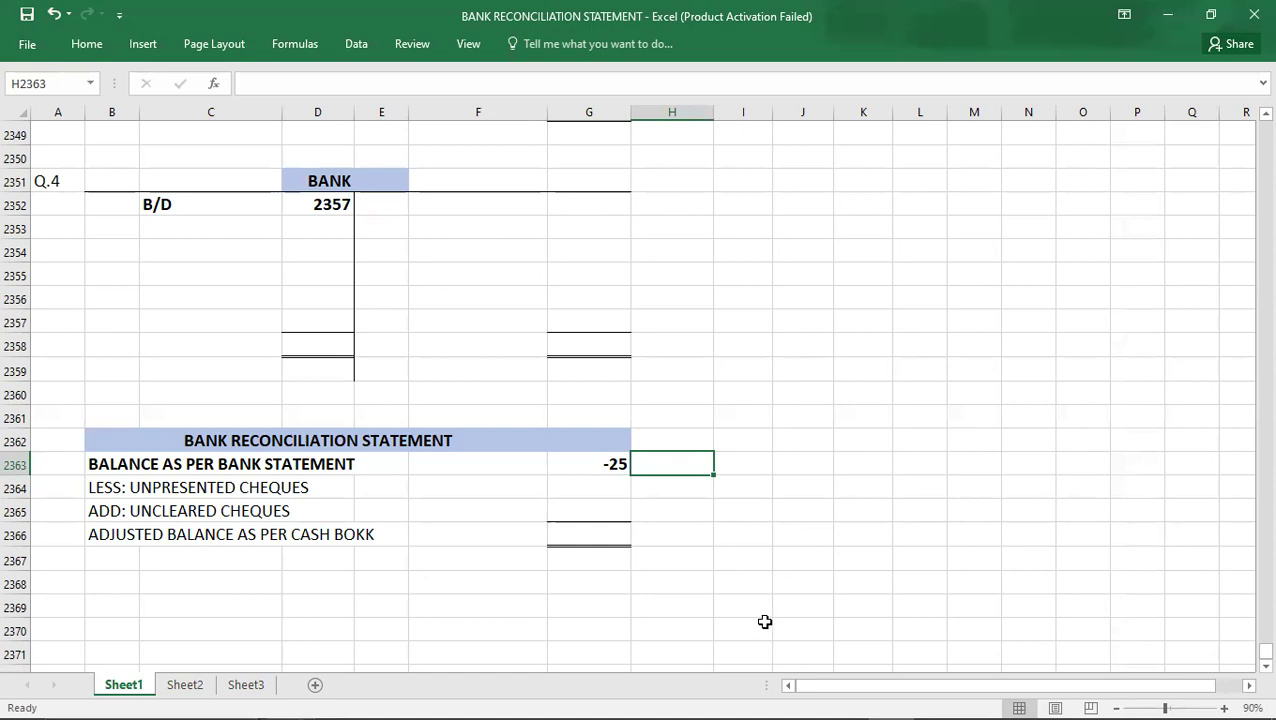
Mark the Q.4 bank statement balance as OVERDRAWN in F2363 and DEBIT in H2363
left_click(444, 469)
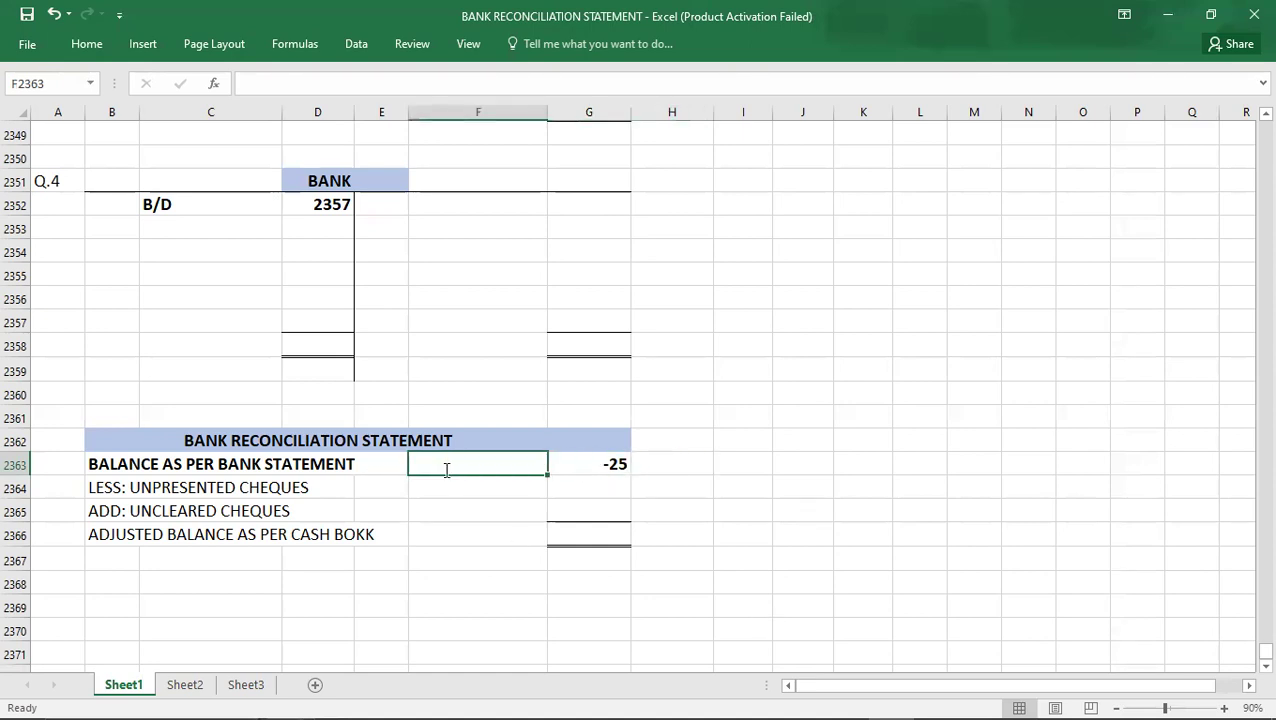
type("OVER")
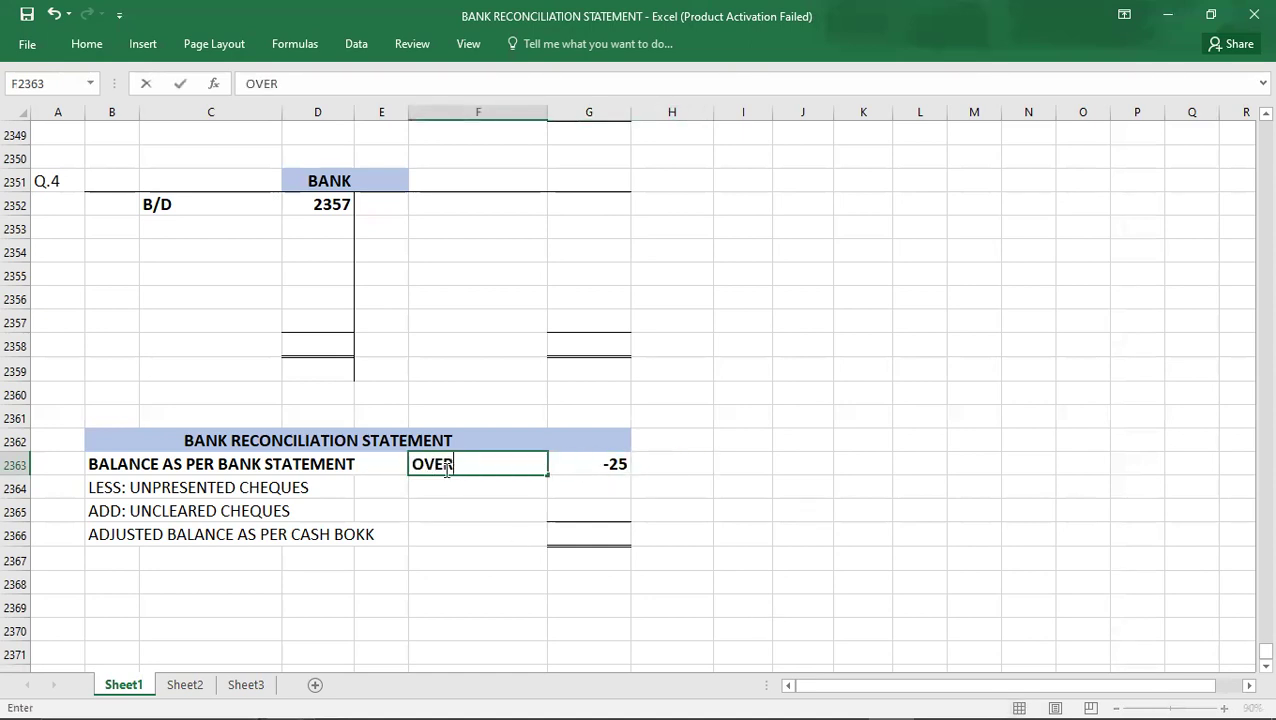
type("DRAWN")
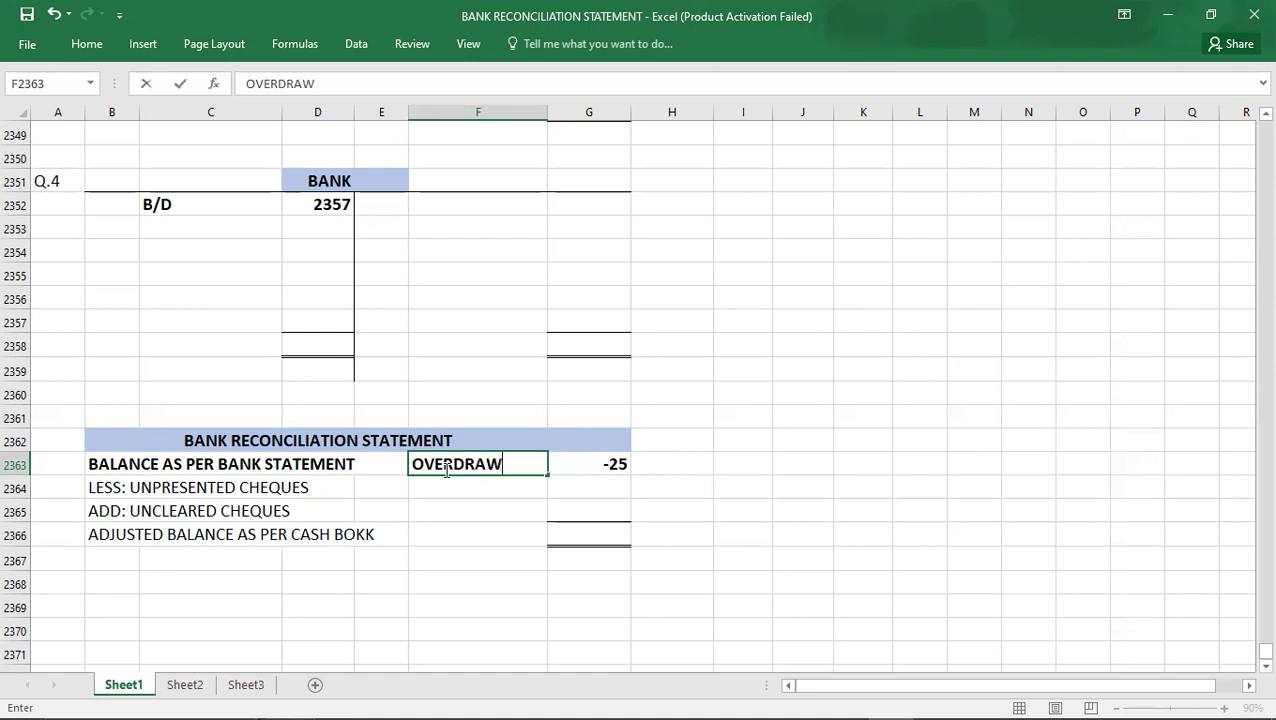
left_click(457, 537)
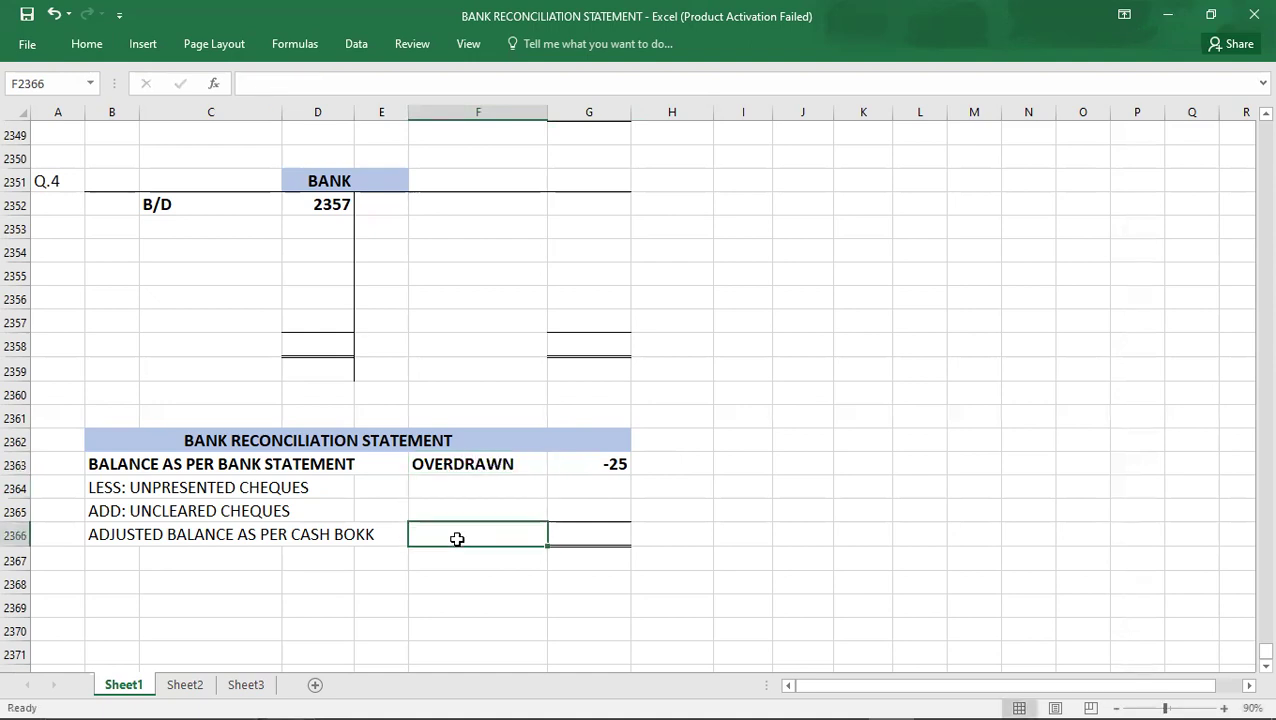
left_click(668, 473)
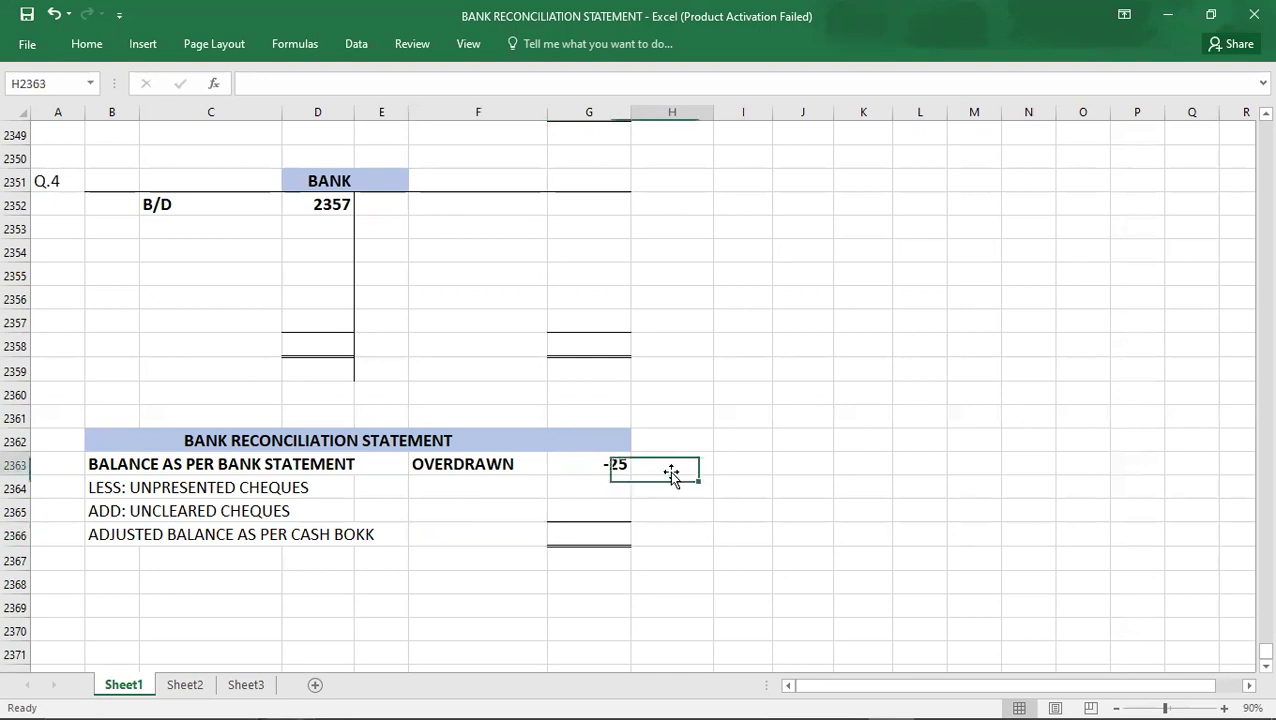
type("DEBIT")
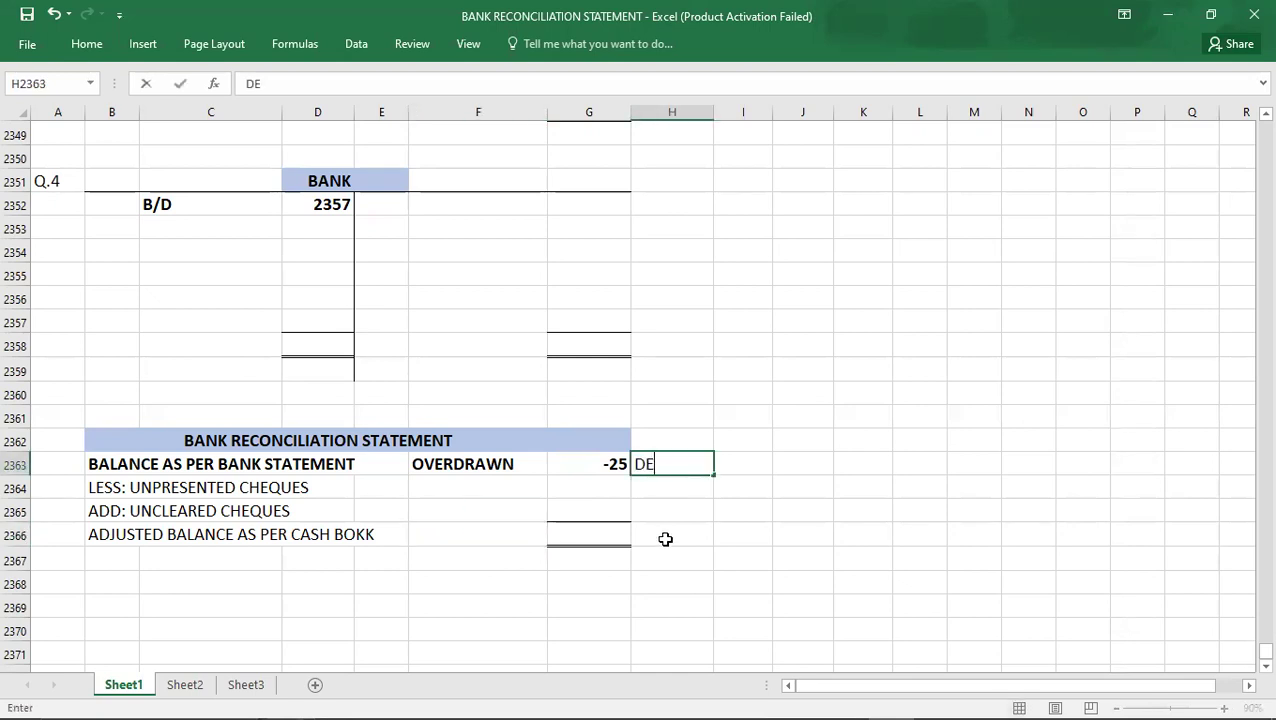
key("Return")
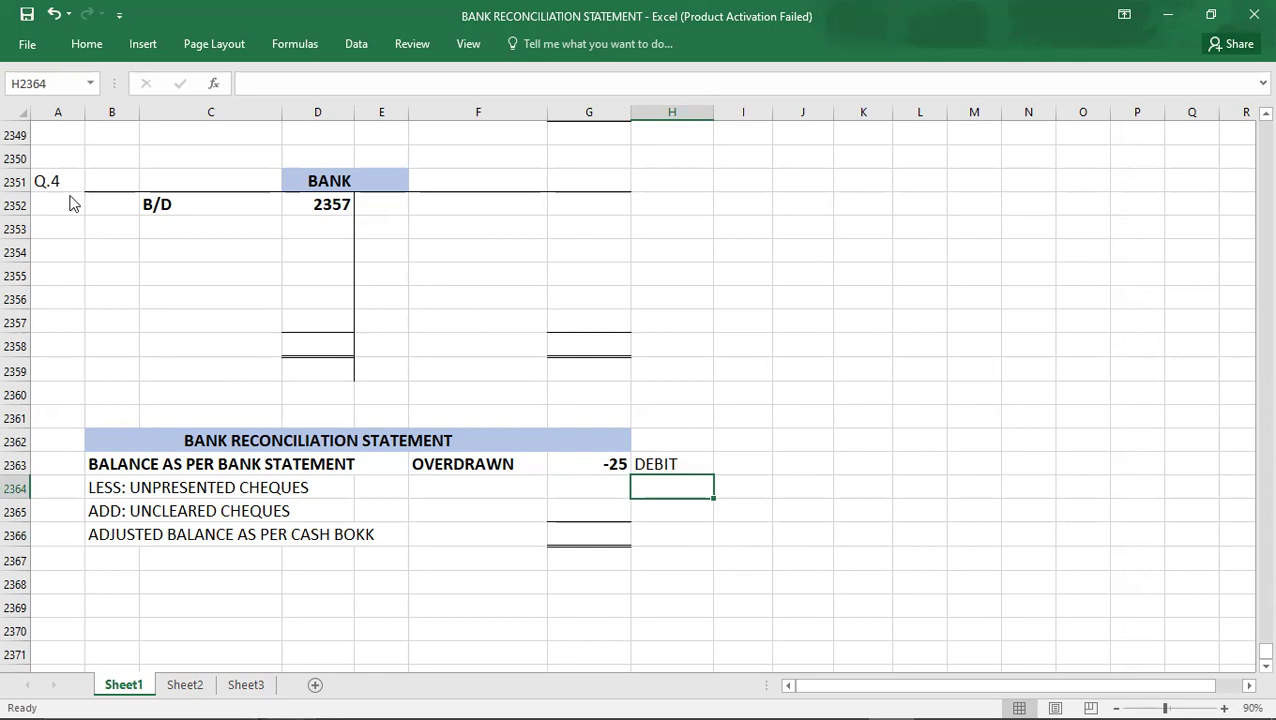
Check the PDF's first difference and record BANK CHARGES in F2352 with 23 in G2352 of the Q.4 bank account
key("alt+Tab")
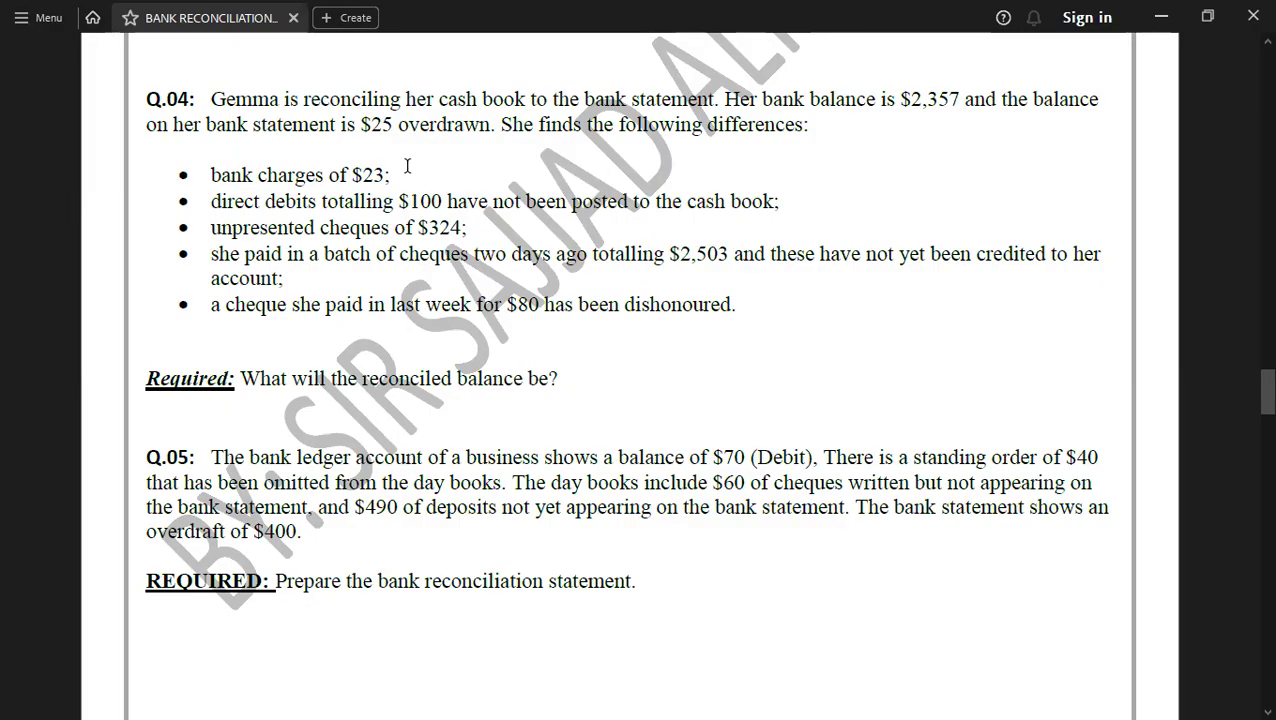
key("alt+Tab")
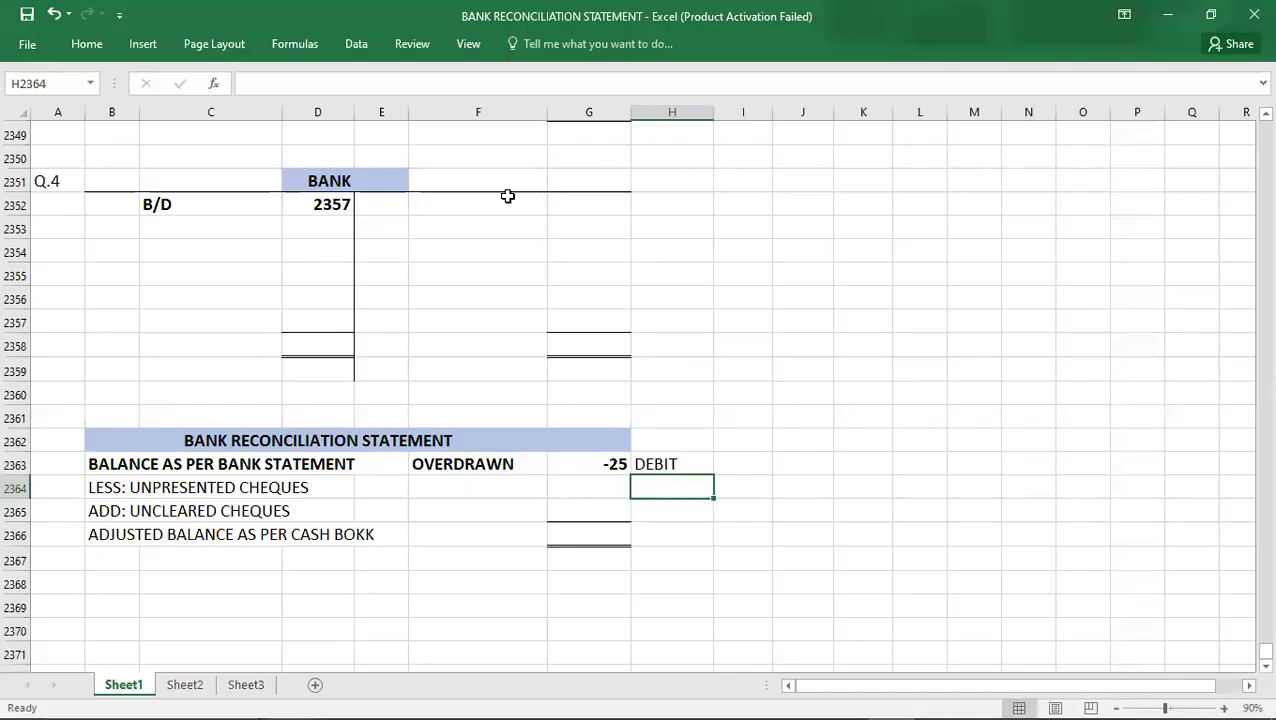
left_click(594, 199)
type("23")
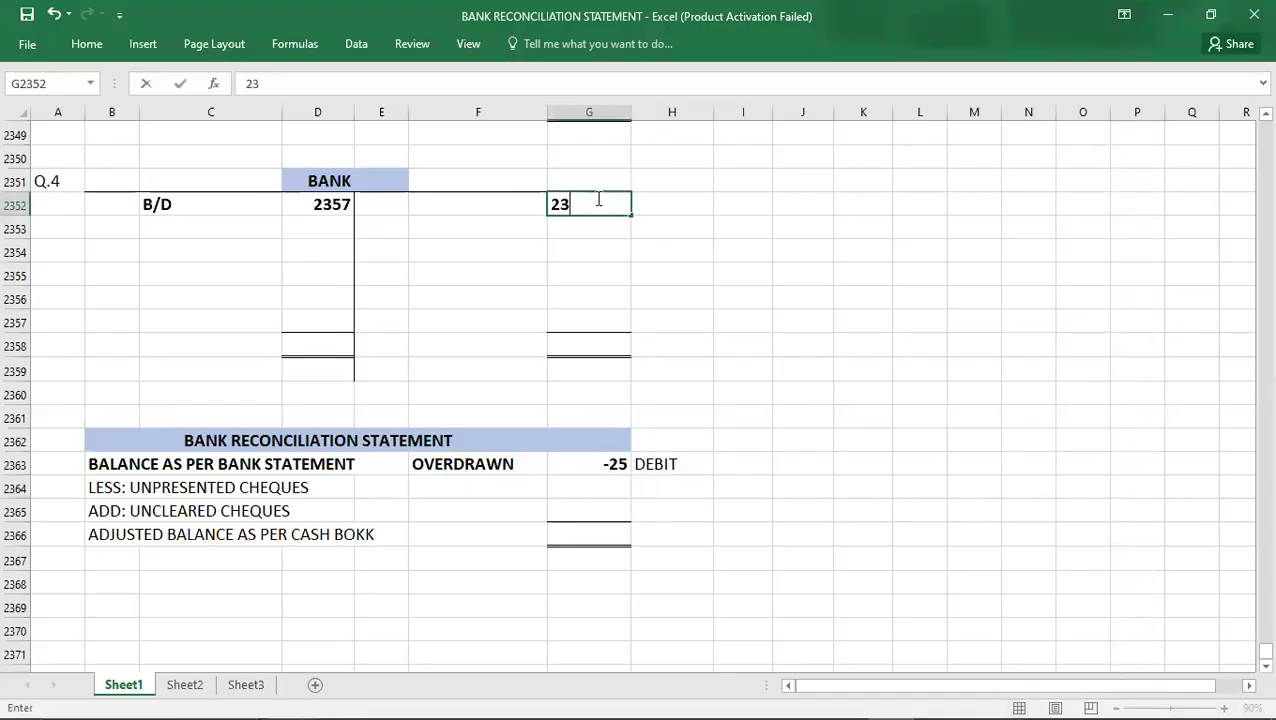
key("Left")
type("BANK CHARGES")
key("Return")
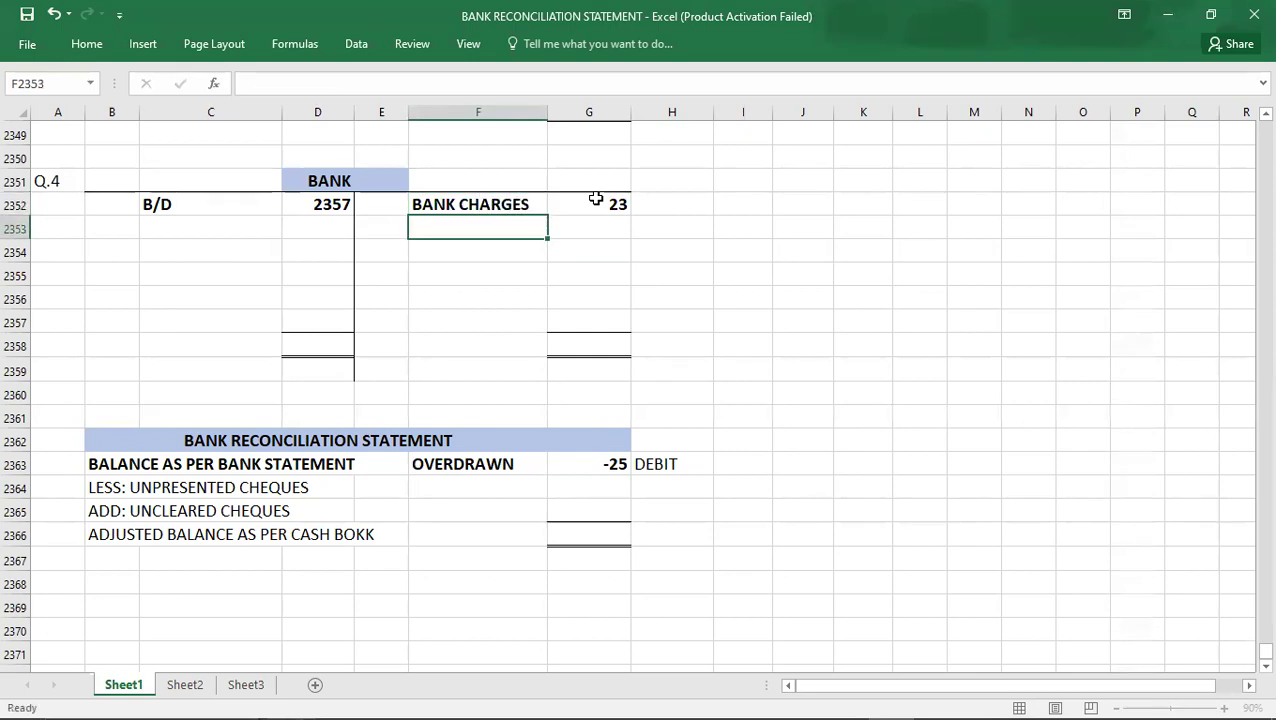
Check the second Q.04 difference in the PDF and record DIRECT DEBIT in F2353 with 100 in G2353
key("alt+Tab")
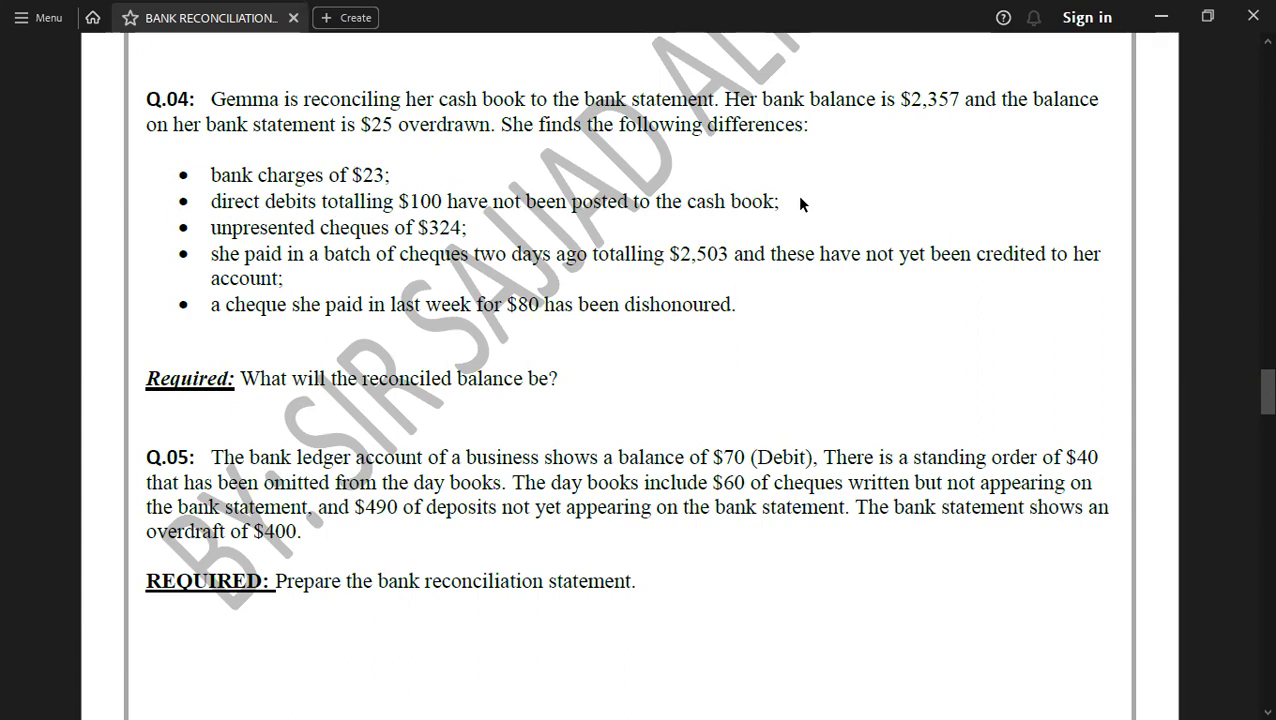
key("alt+Tab")
key("Right")
type("100")
key("Left")
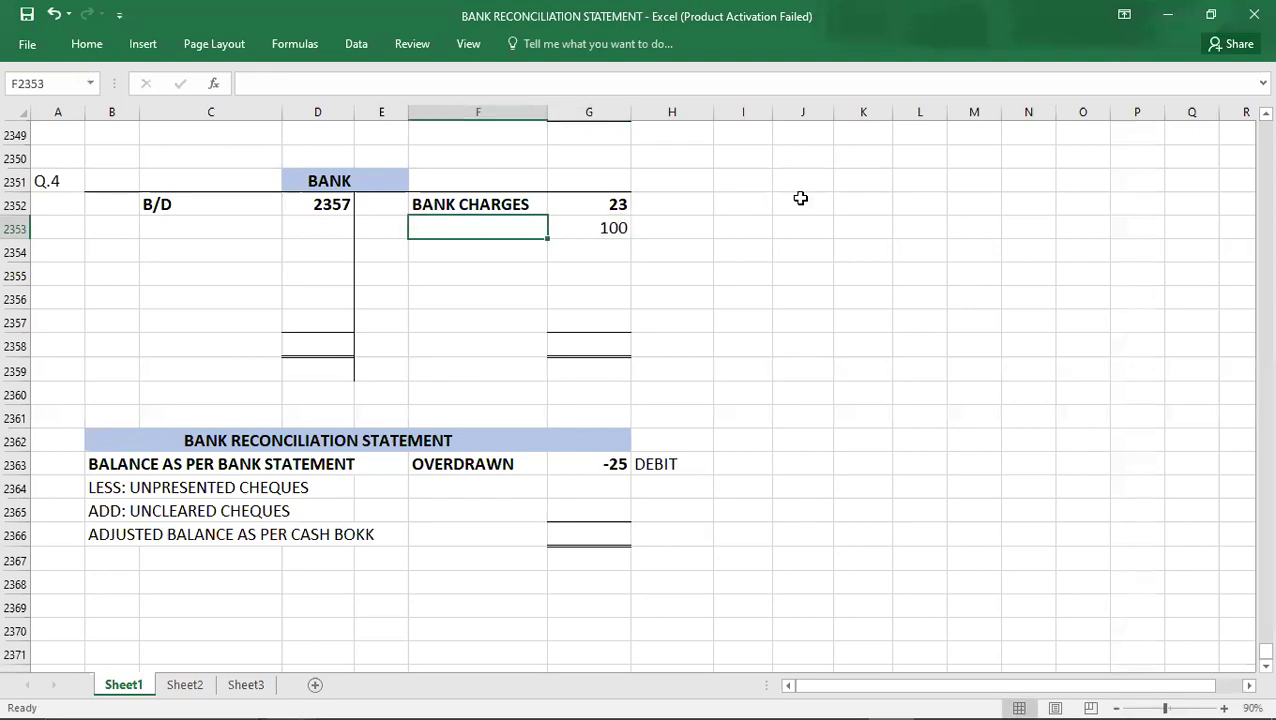
type("DIREC")
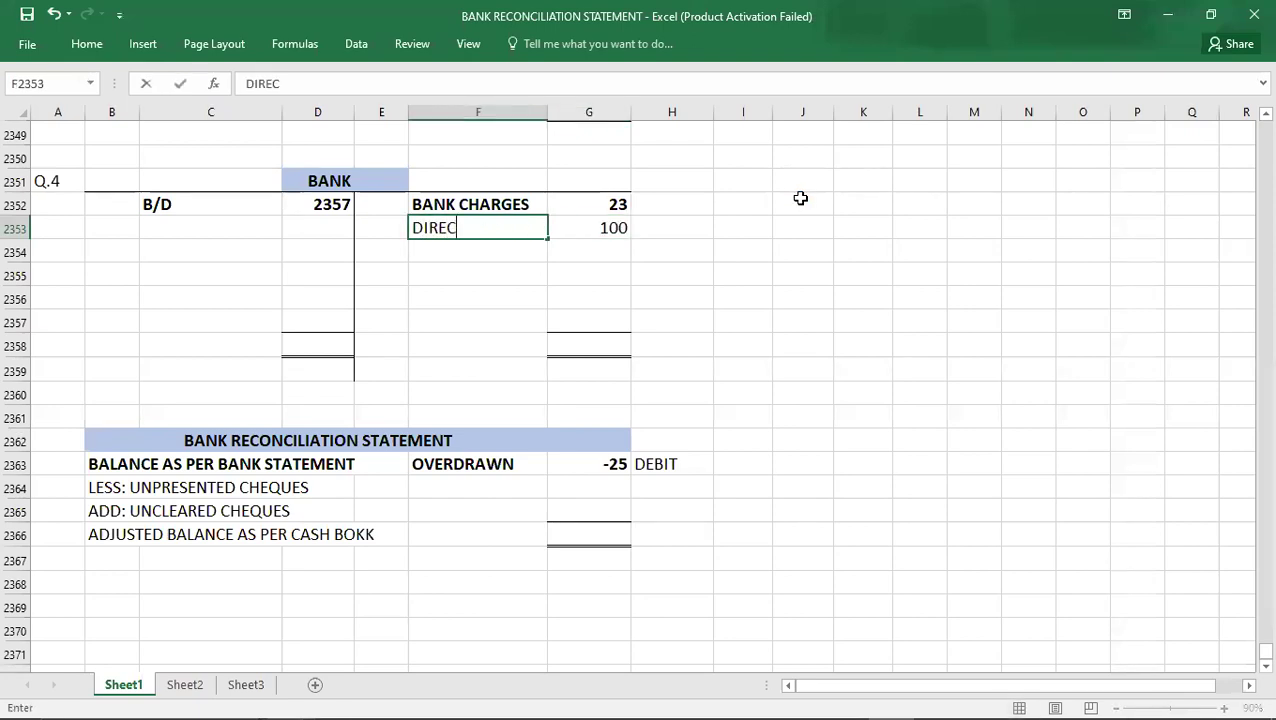
type("T DEBIT")
key("Return")
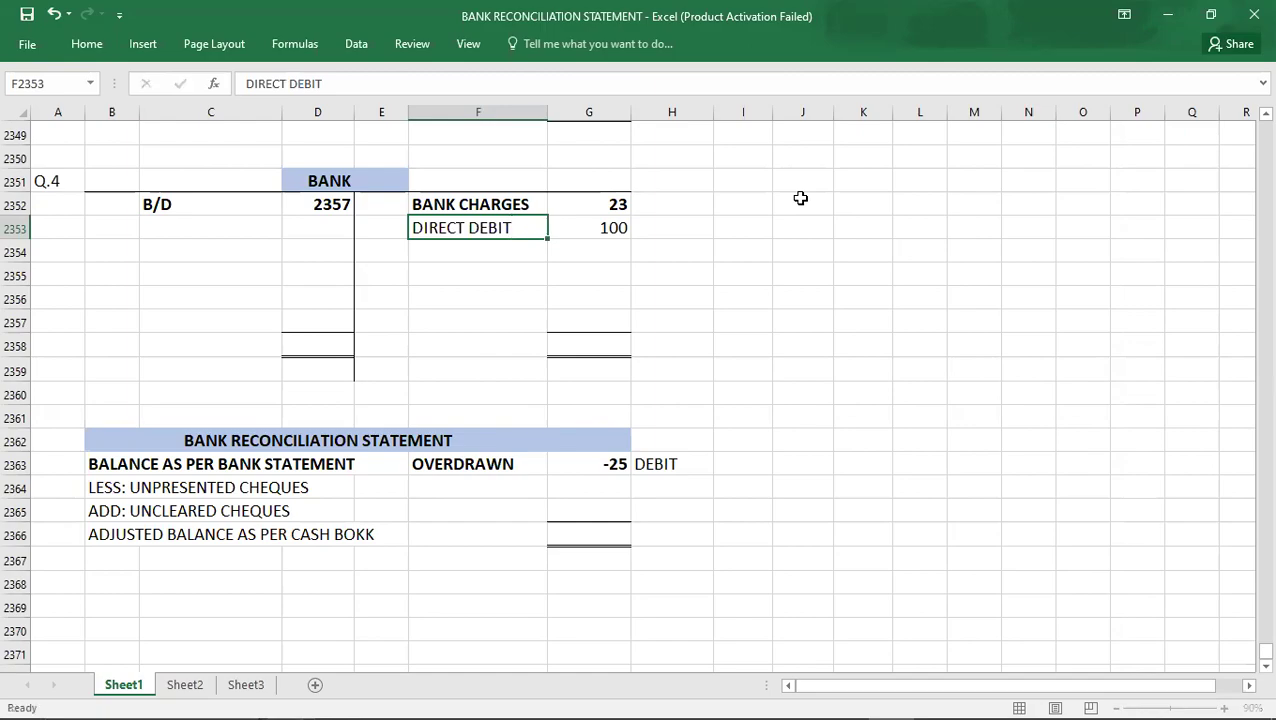
Look up the unpresented cheques in the PDF and enter -324 in G2364 of the Q.4 reconciliation statement
key("alt+Tab")
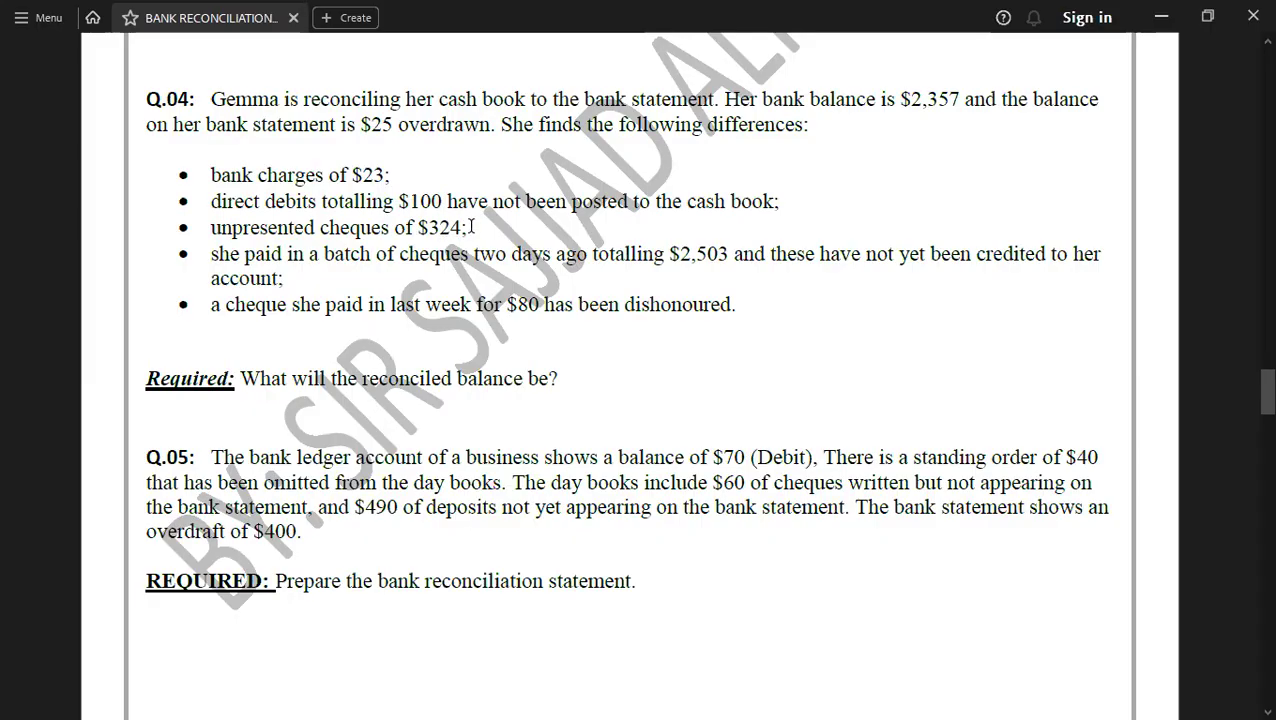
key("alt+Tab")
key("Down")
key("Down")
key("Down")
key("Down")
key("Down")
key("Down")
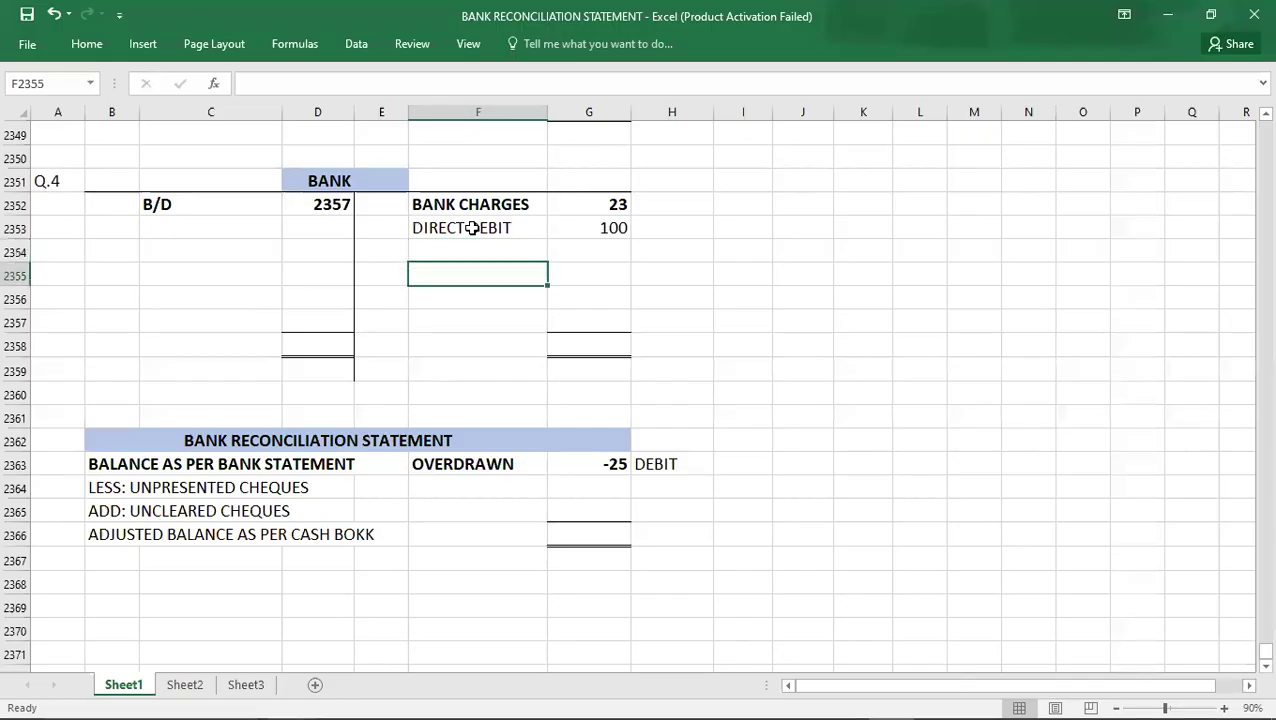
key("Down")
key("Down")
key("Down")
key("Down")
key("Right")
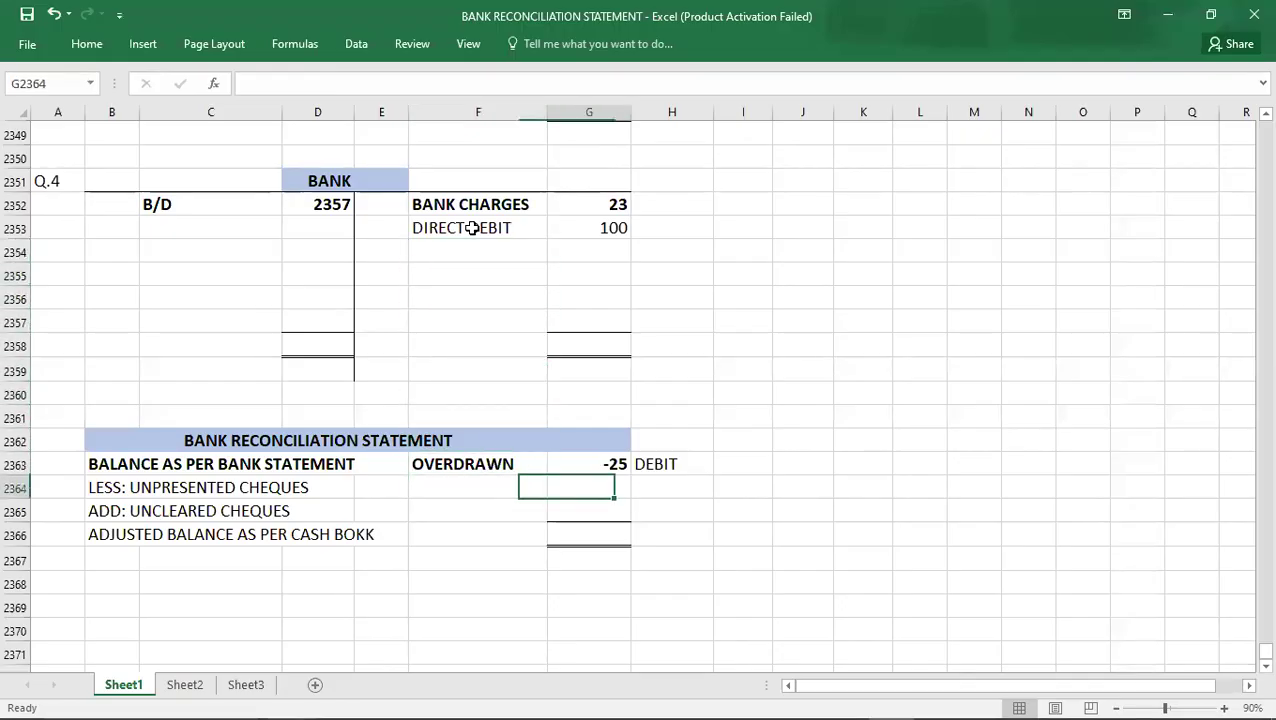
type("-324")
key("Return")
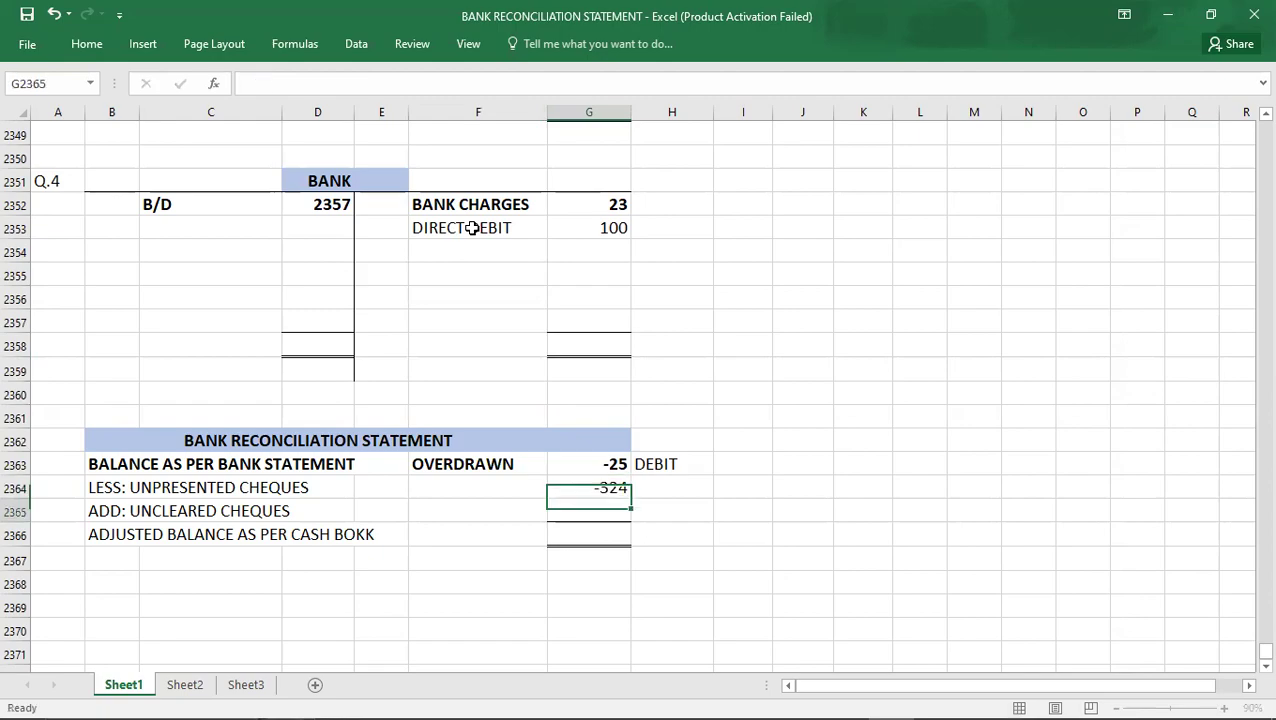
Review the PDF's paid-in cheques not yet credited and enter 2503 for uncleared cheques in G2365
key("alt+Tab")
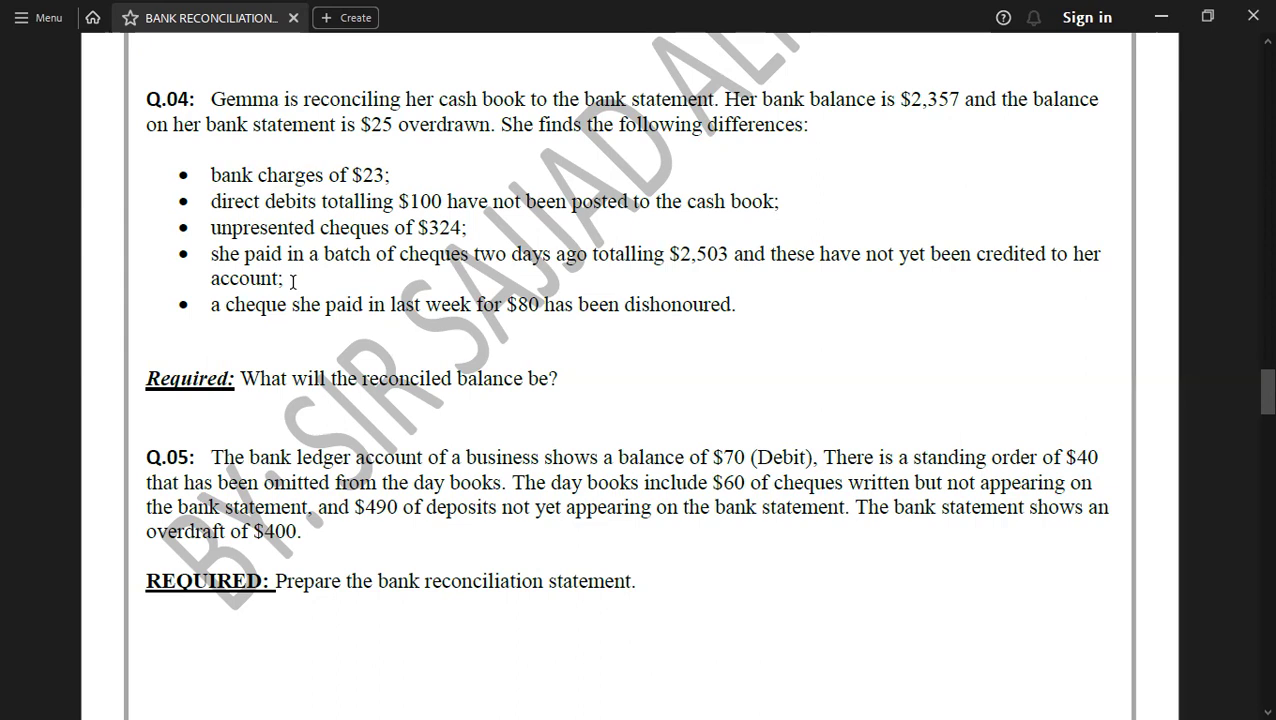
left_click_drag(239, 256, 304, 264)
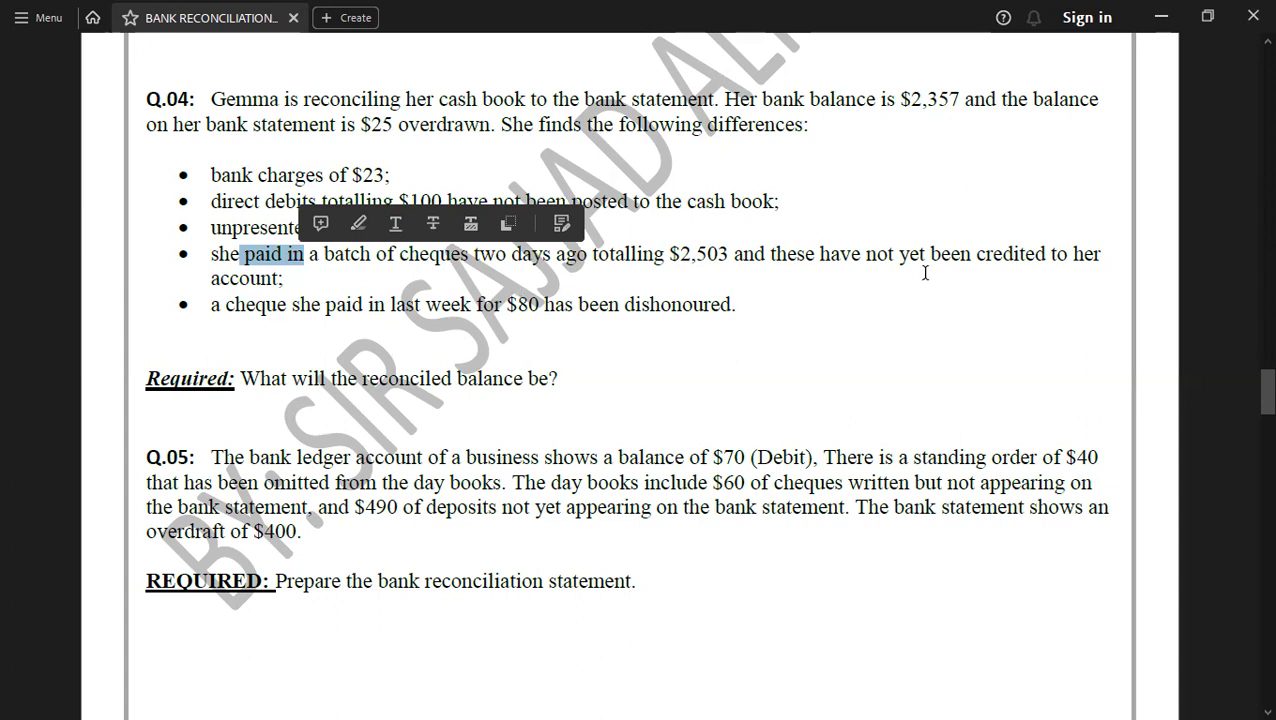
left_click(980, 258)
left_click_drag(977, 258, 1045, 258)
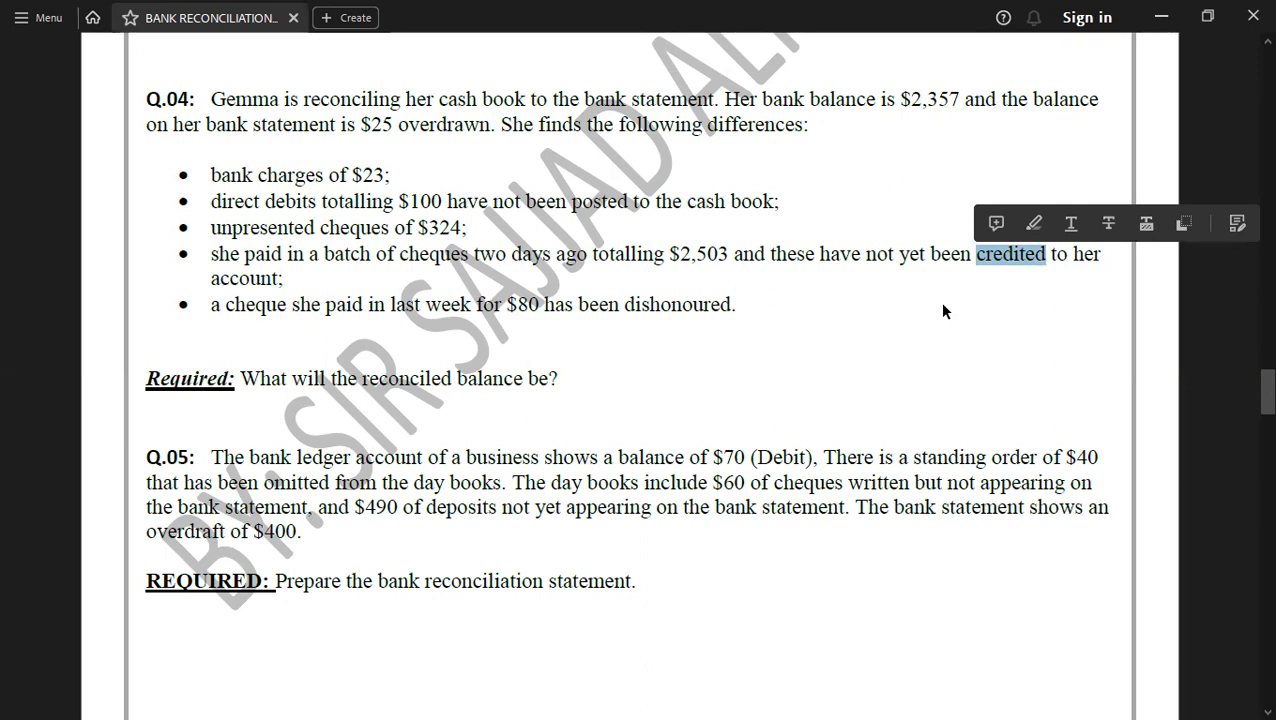
key("alt+Tab")
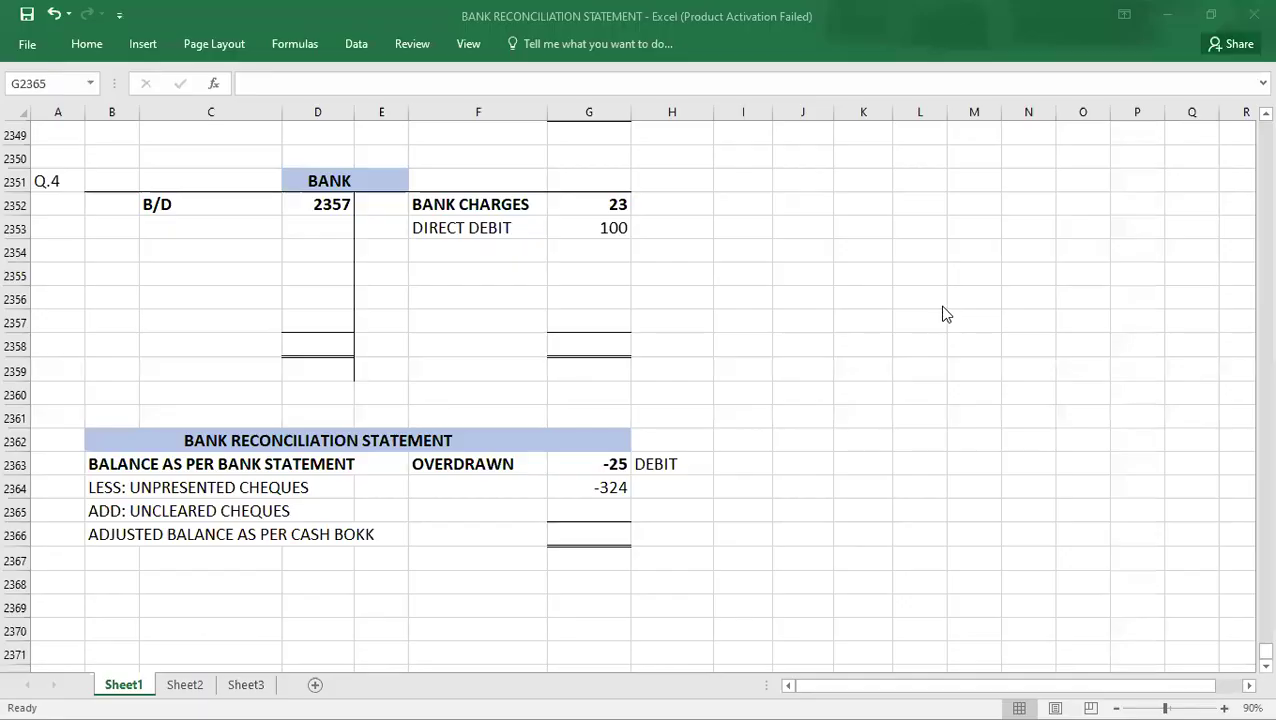
type("2503")
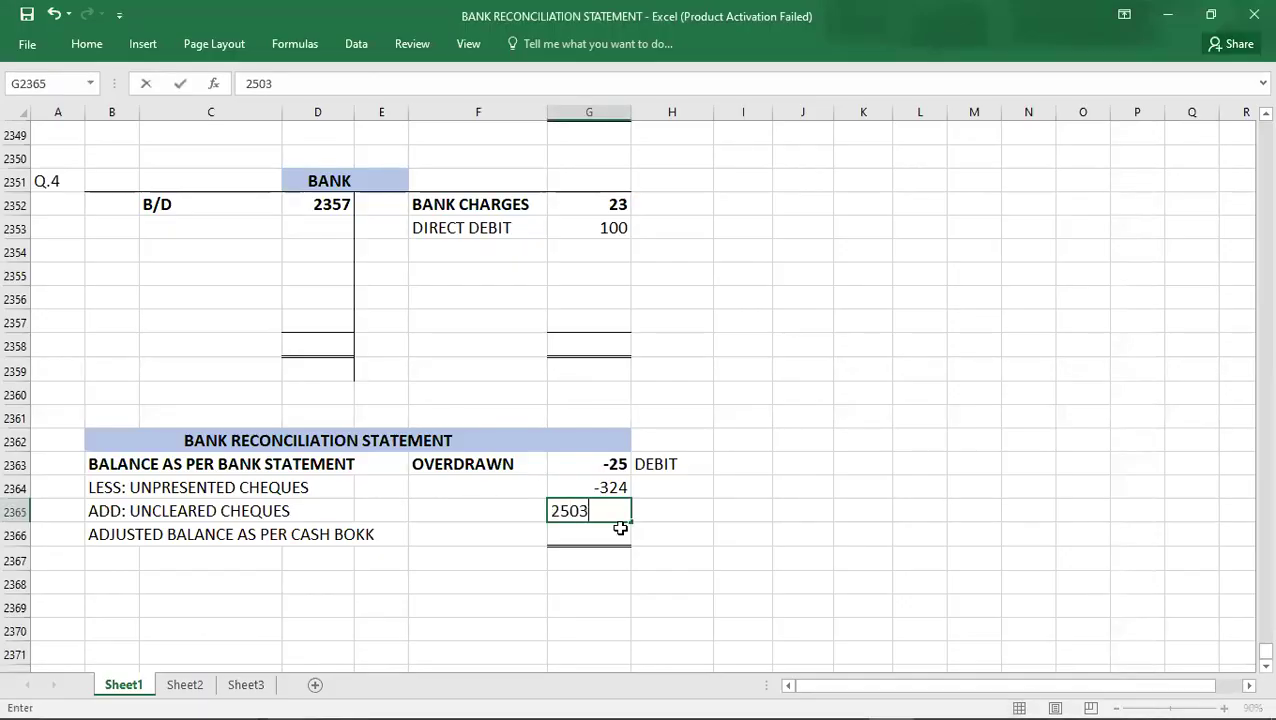
key("Return")
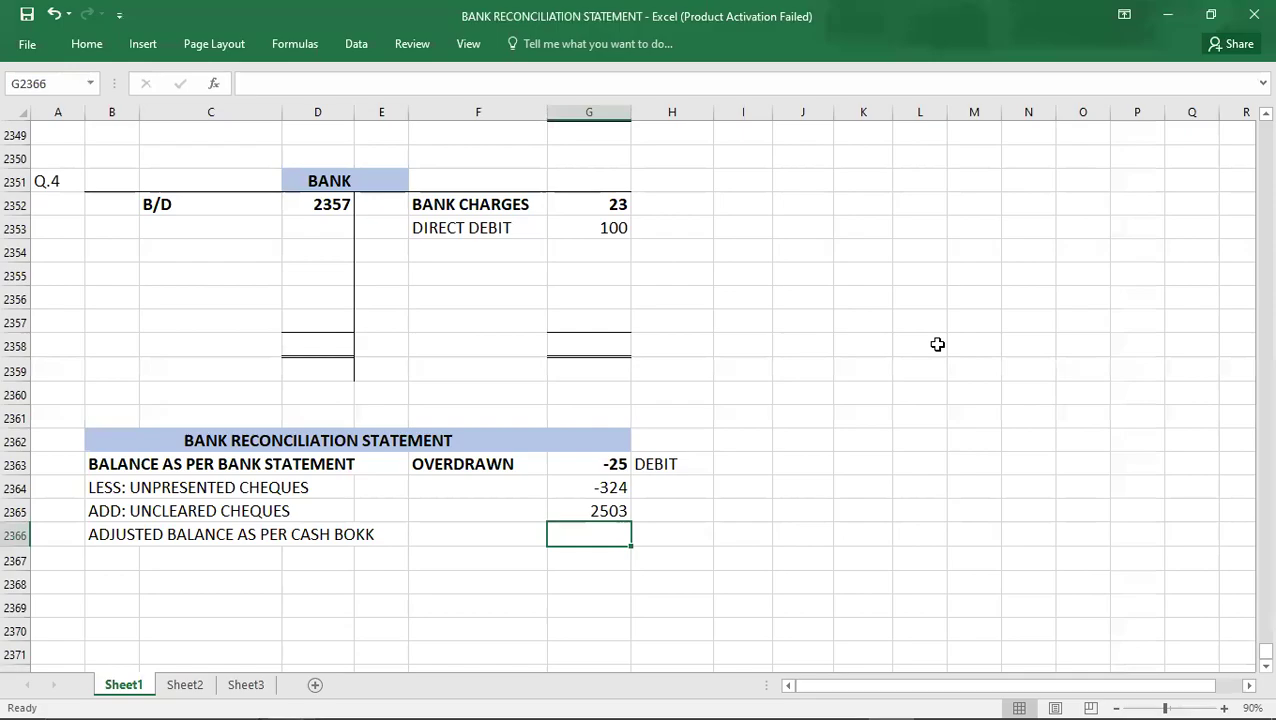
In the PDF's Q.04, highlight "credited" and "paid in" in the fourth difference and "paid in" in the fifth
key("alt+Tab")
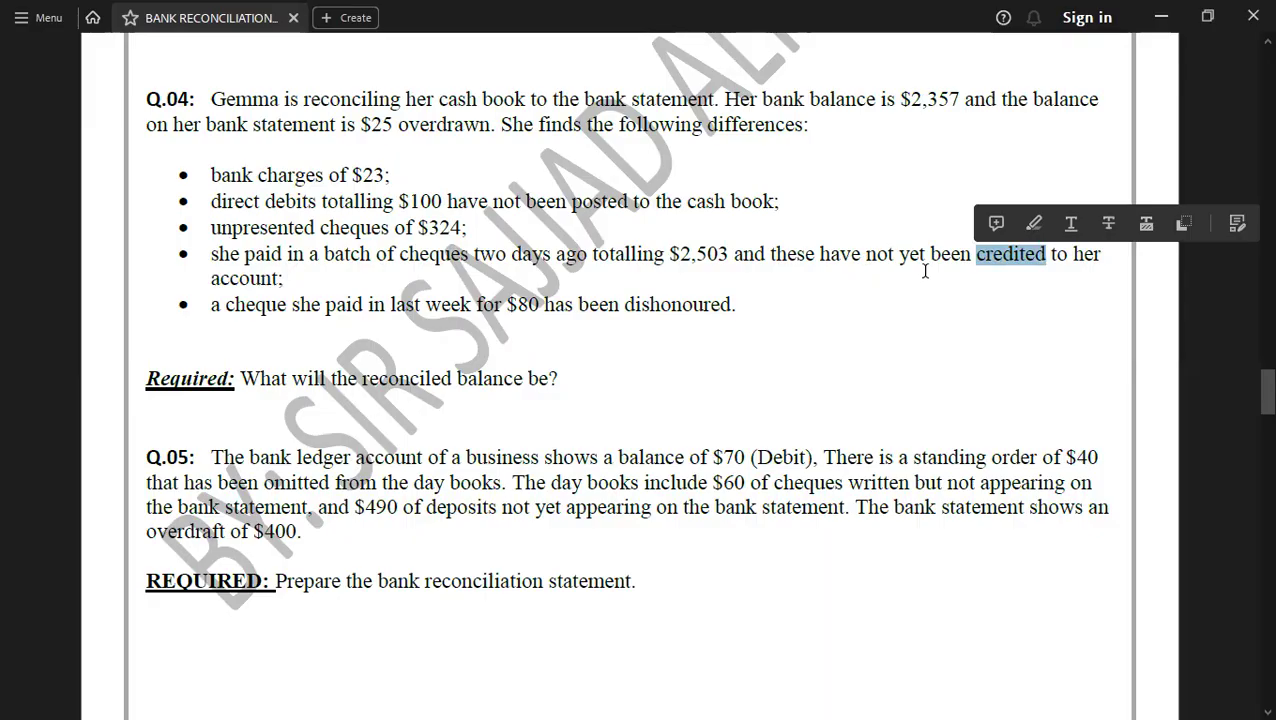
left_click(1032, 224)
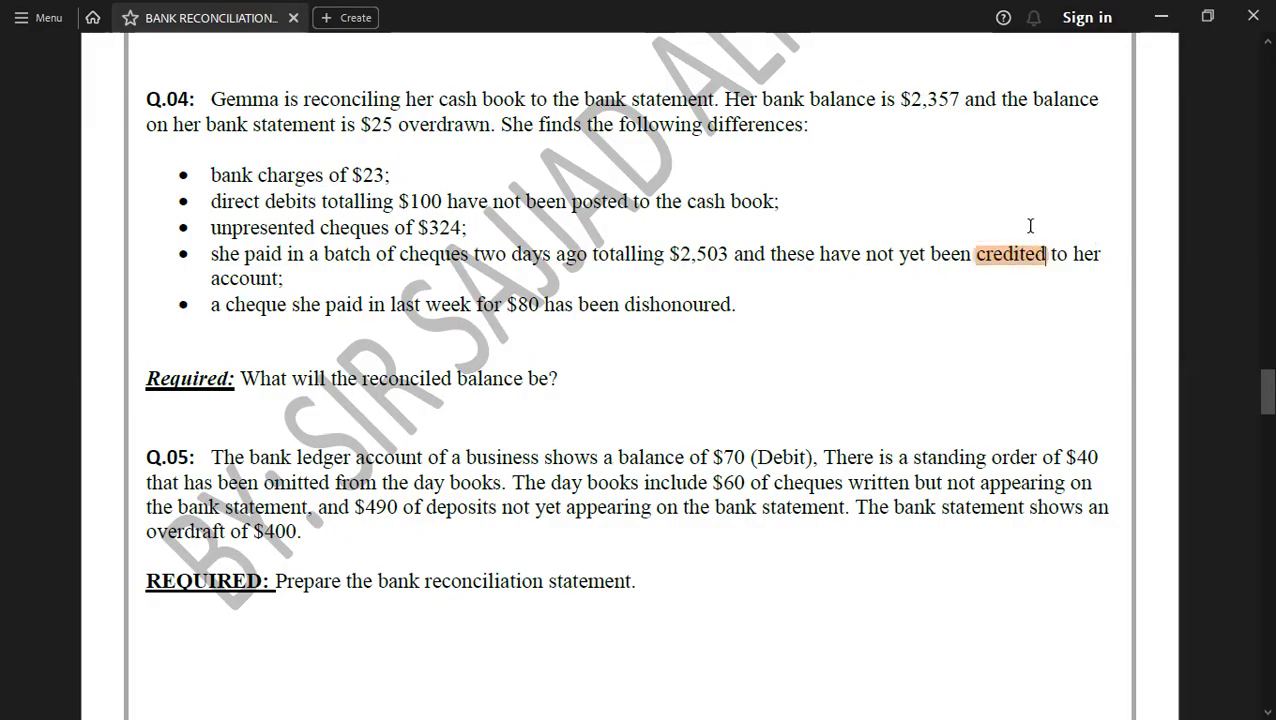
left_click_drag(244, 257, 302, 257)
left_click(368, 228)
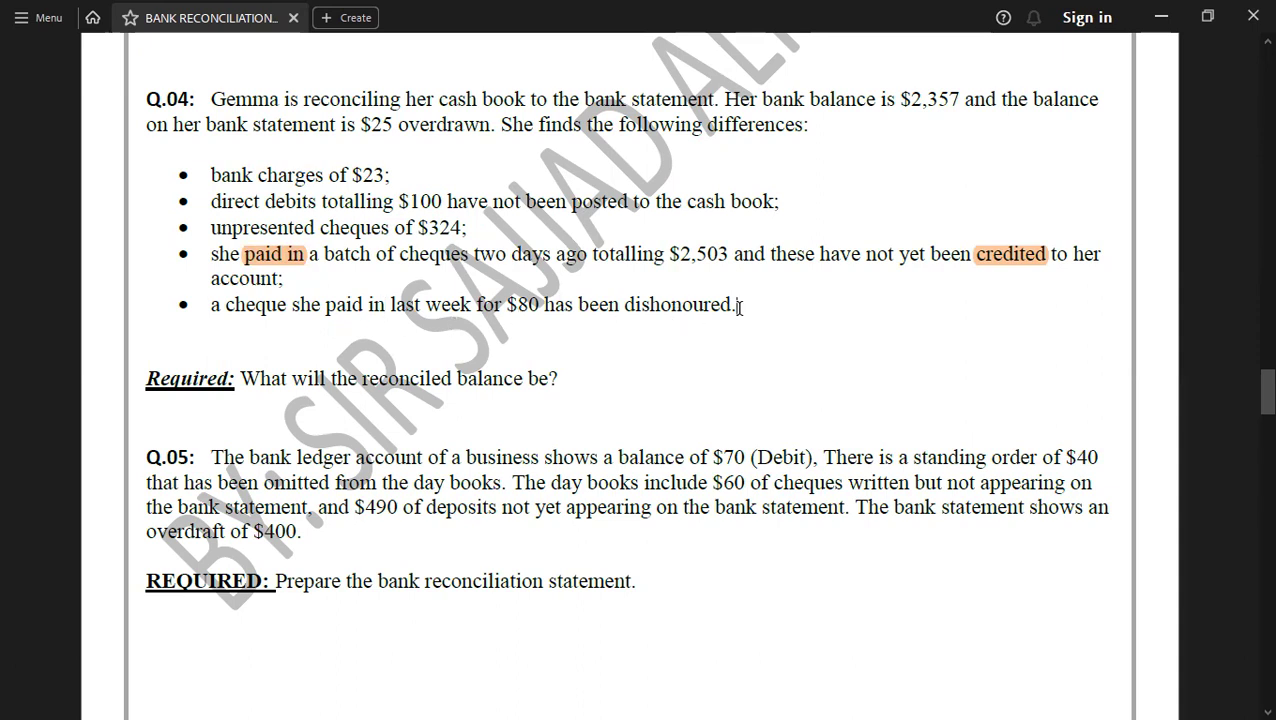
left_click_drag(325, 305, 380, 307)
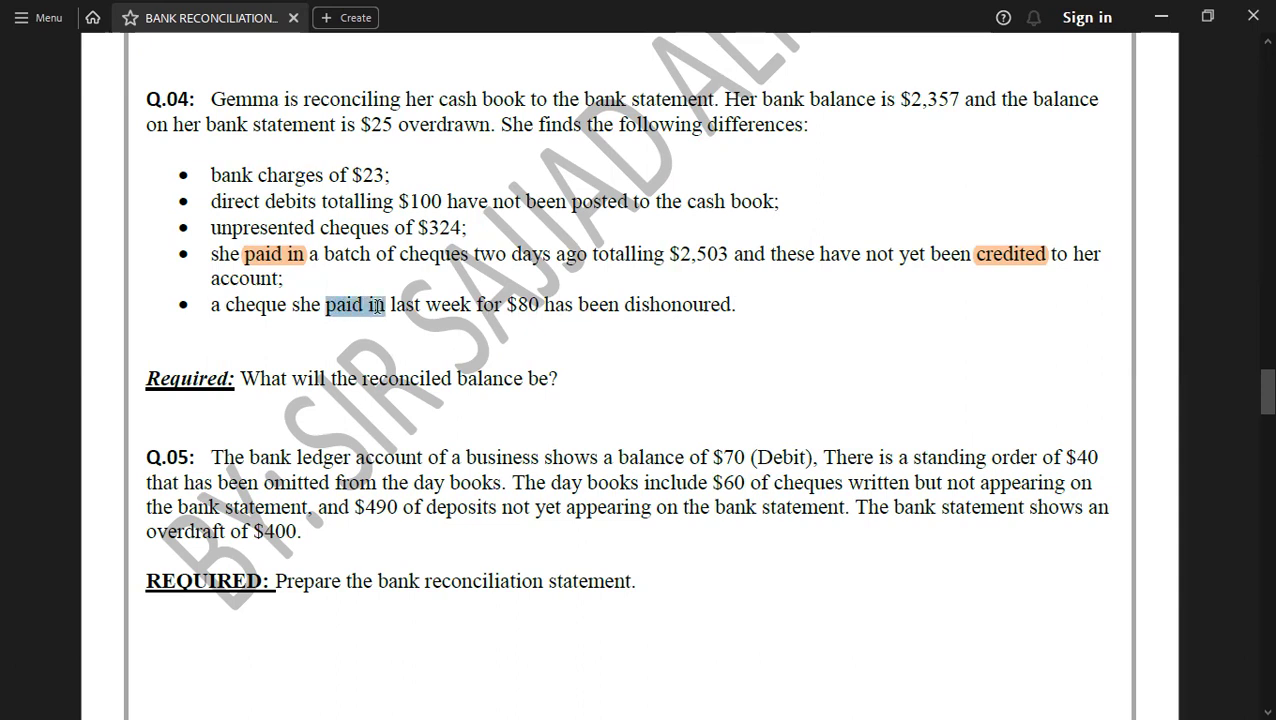
left_click(433, 273)
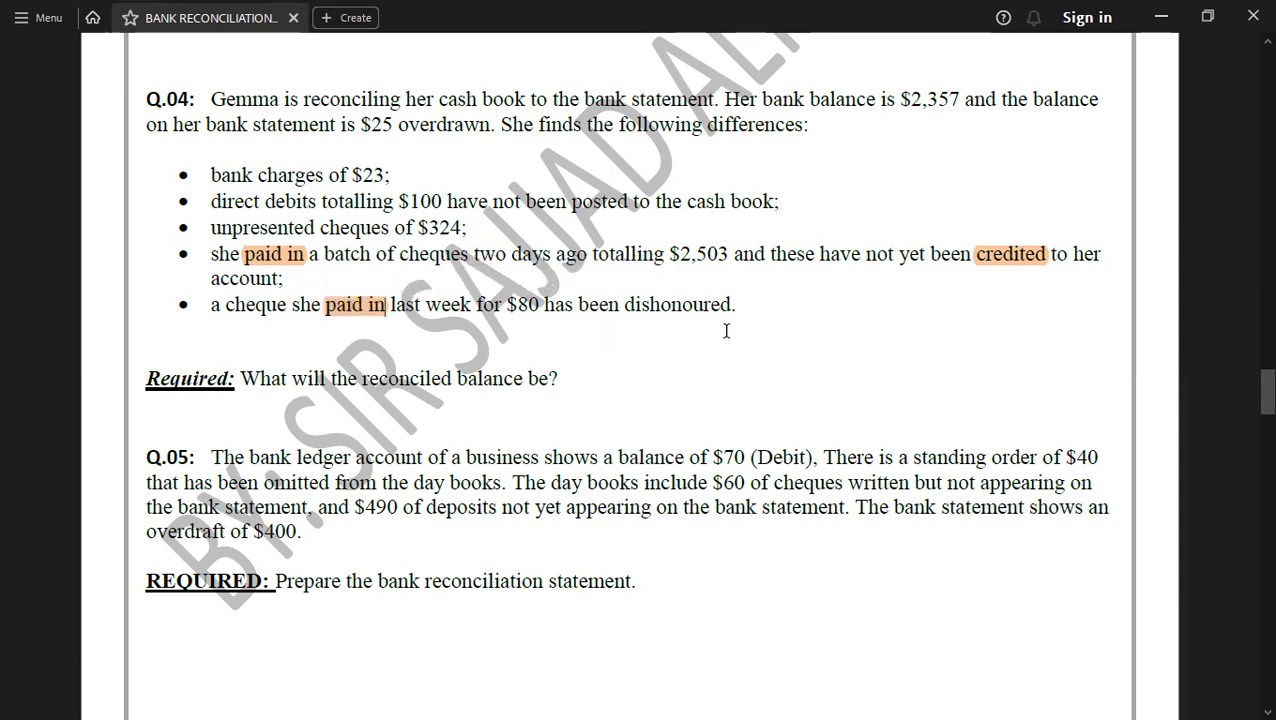
Back in the workbook, start the credit sale journal entry with A/R in I2352 and SALES in J2353
key("alt+Tab")
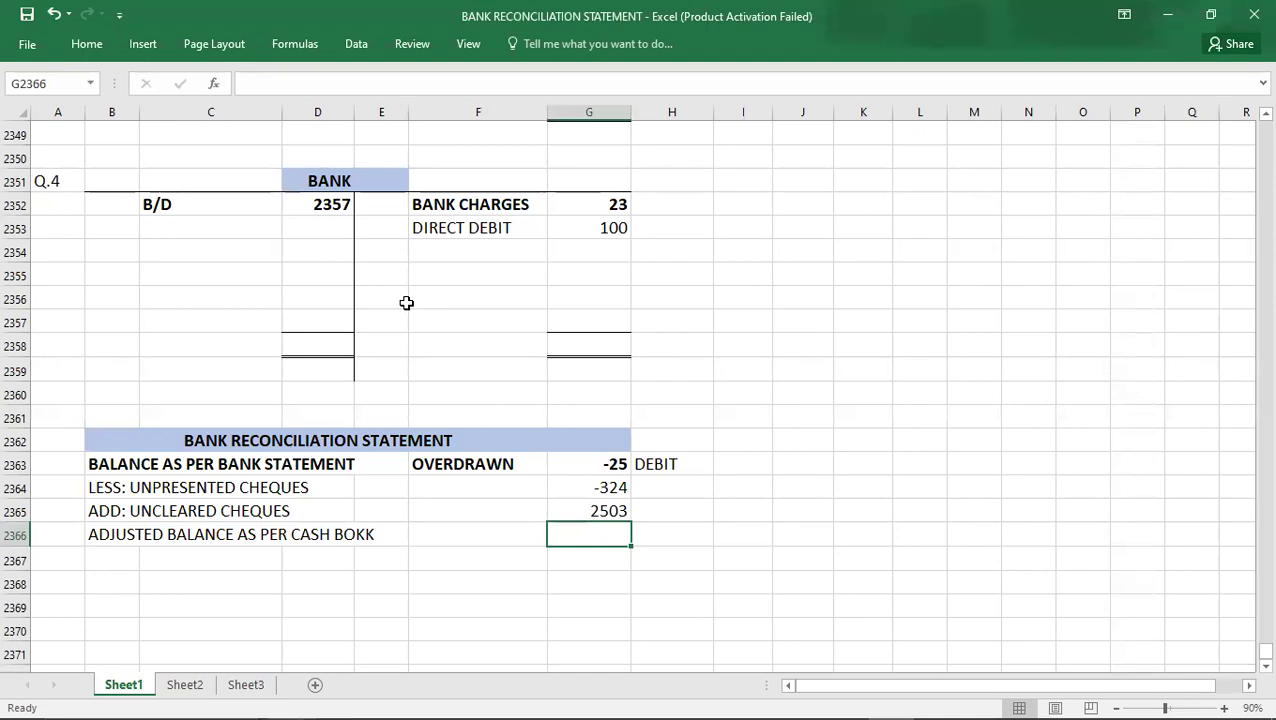
left_click(305, 250)
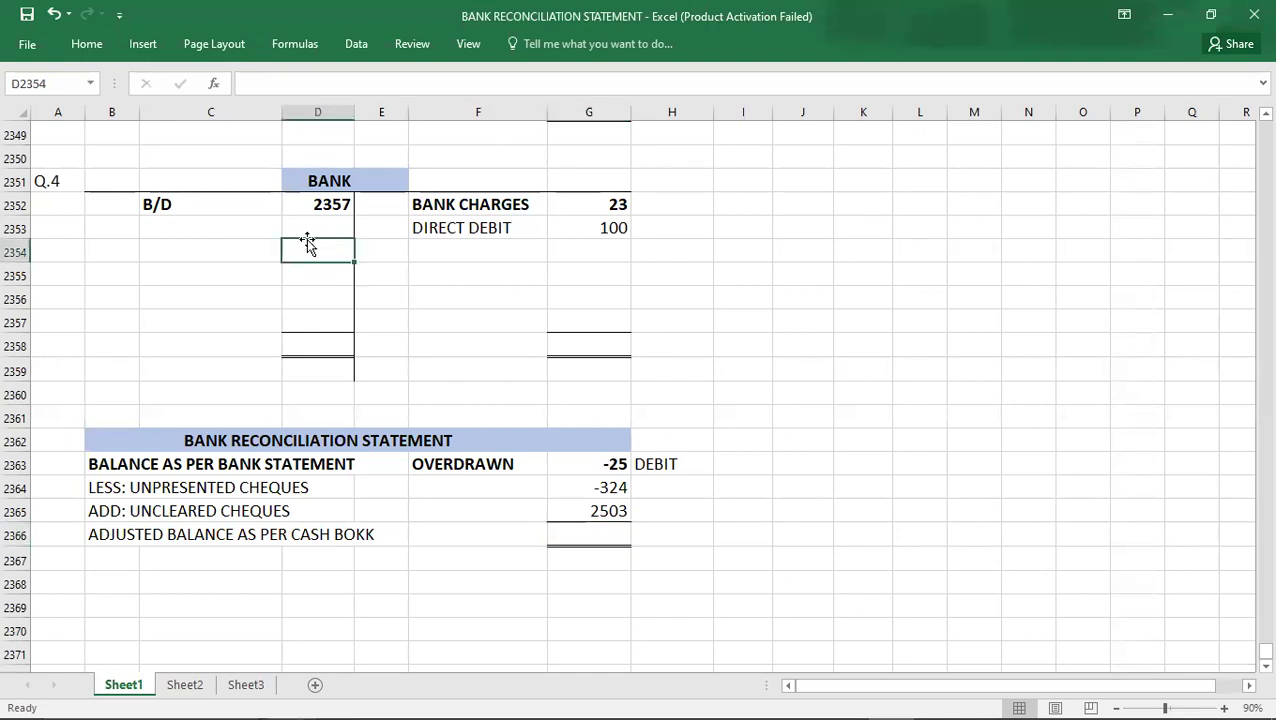
left_click(322, 221)
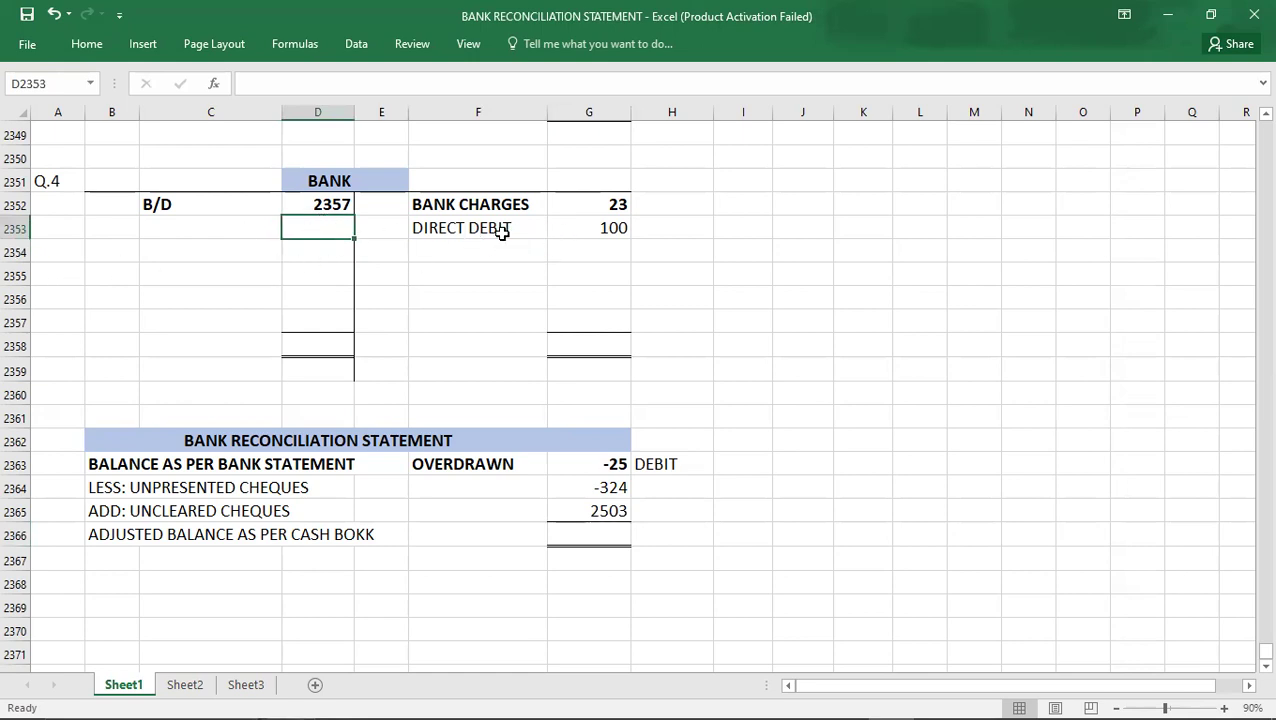
left_click(751, 199)
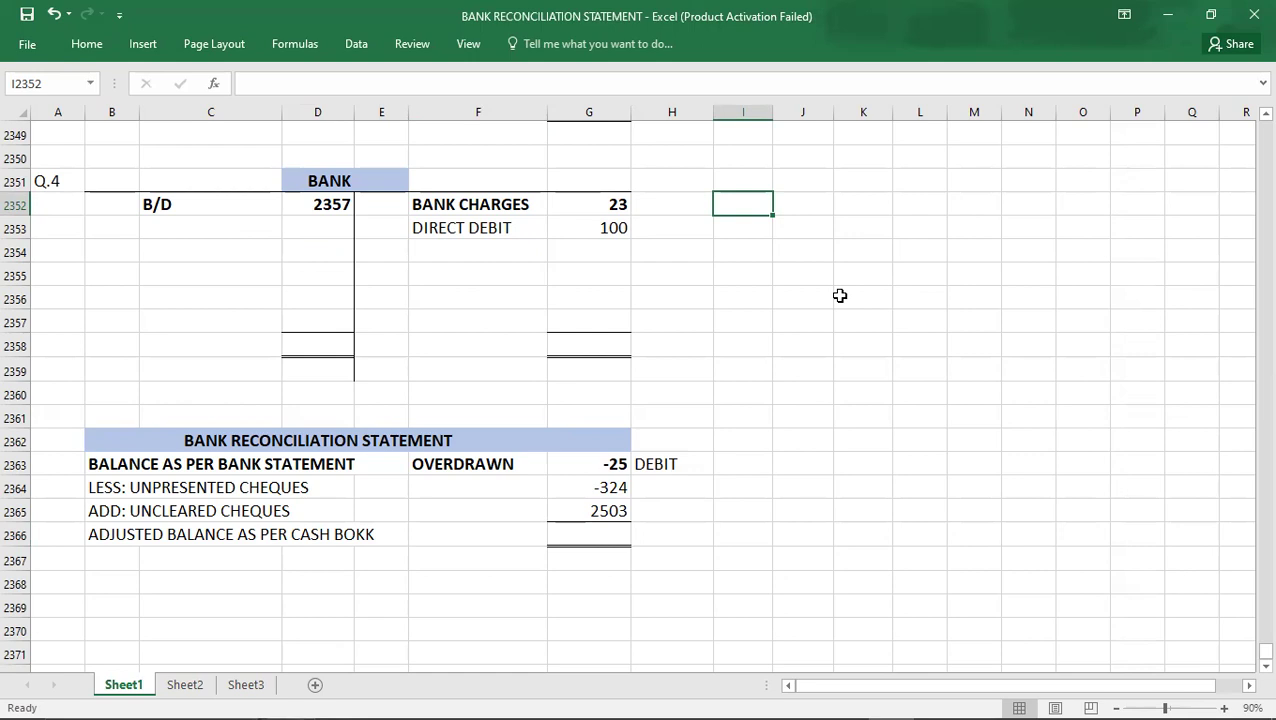
type("A/R")
key("Return")
key("Right")
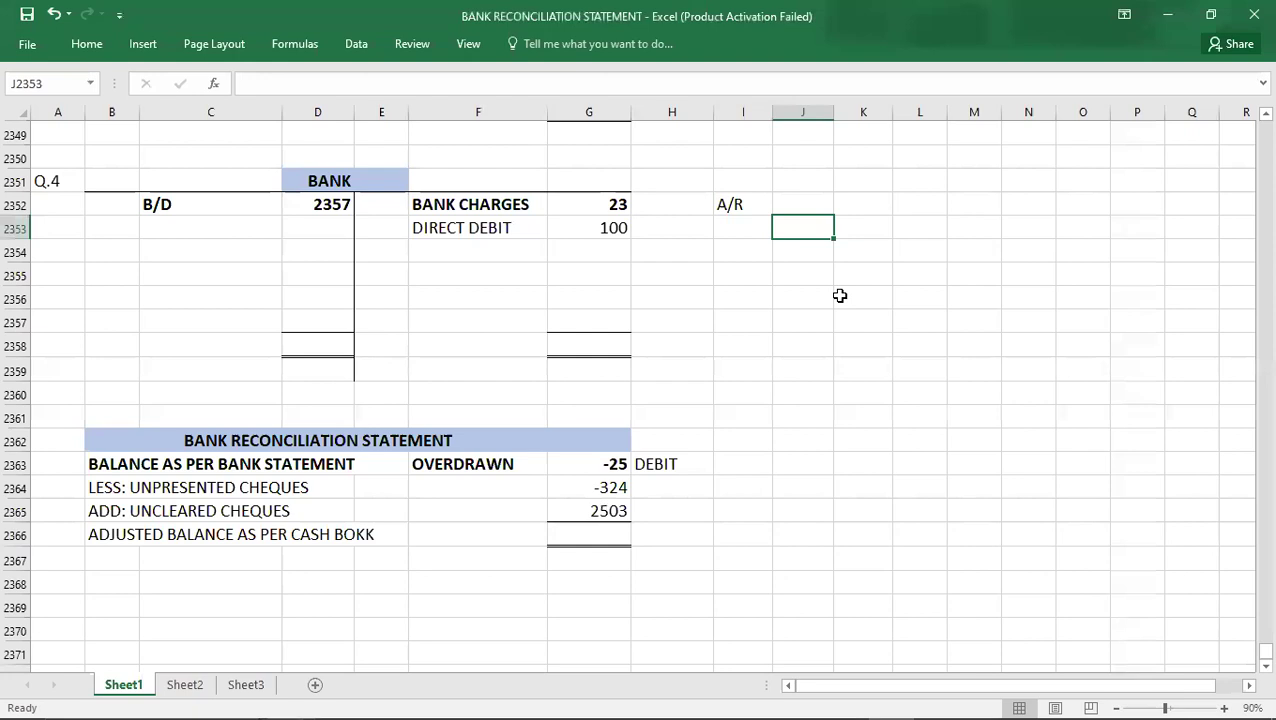
type("SALES")
Check the dishonoured cheque's amount in the PDF and enter 80 in M2352 for A/R and in N2353 for SALES
key("Up")
key("Right")
key("Right")
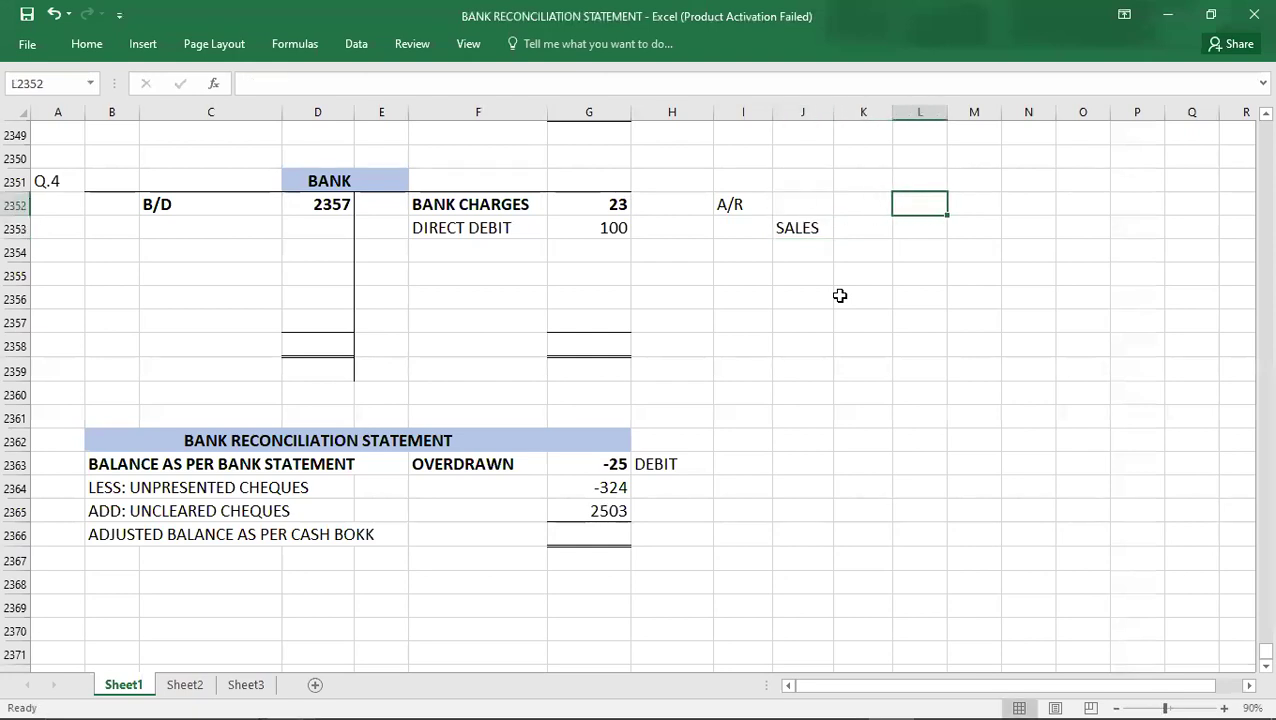
key("alt+Tab")
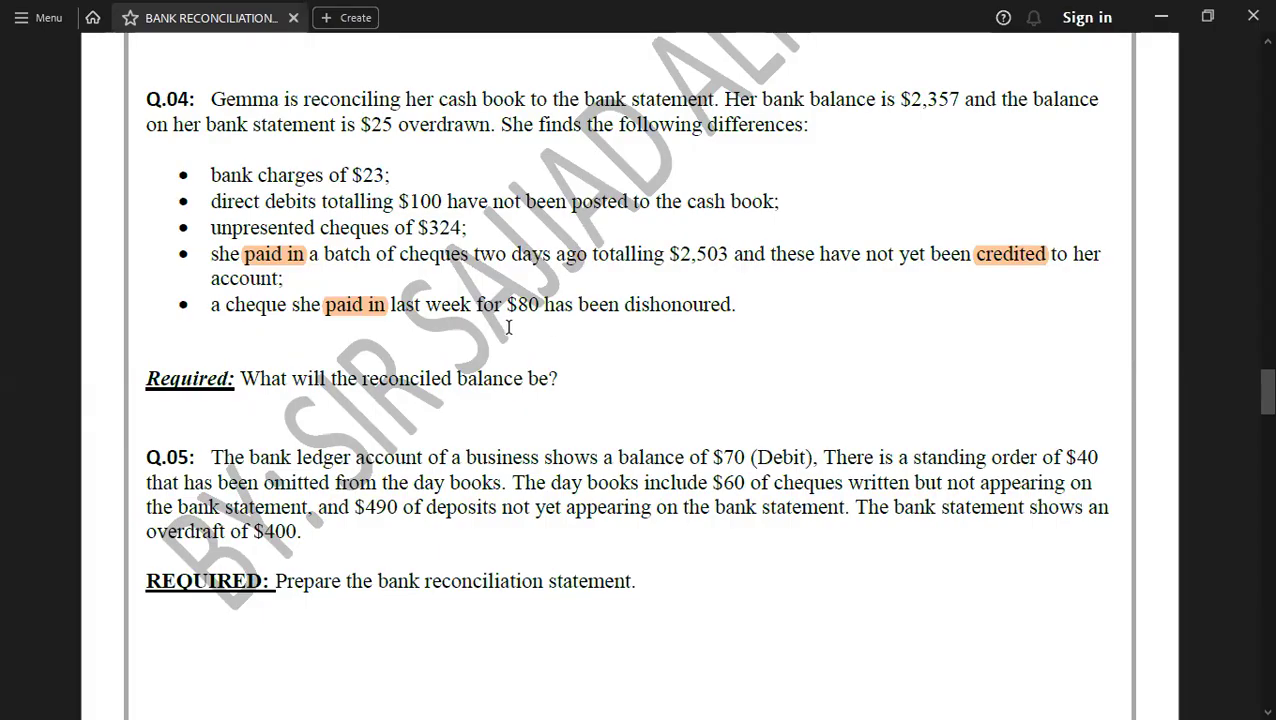
key("alt+Tab")
key("Right")
type("80")
key("Return")
key("Tab")
key("Tab")
type("80")
key("Return")
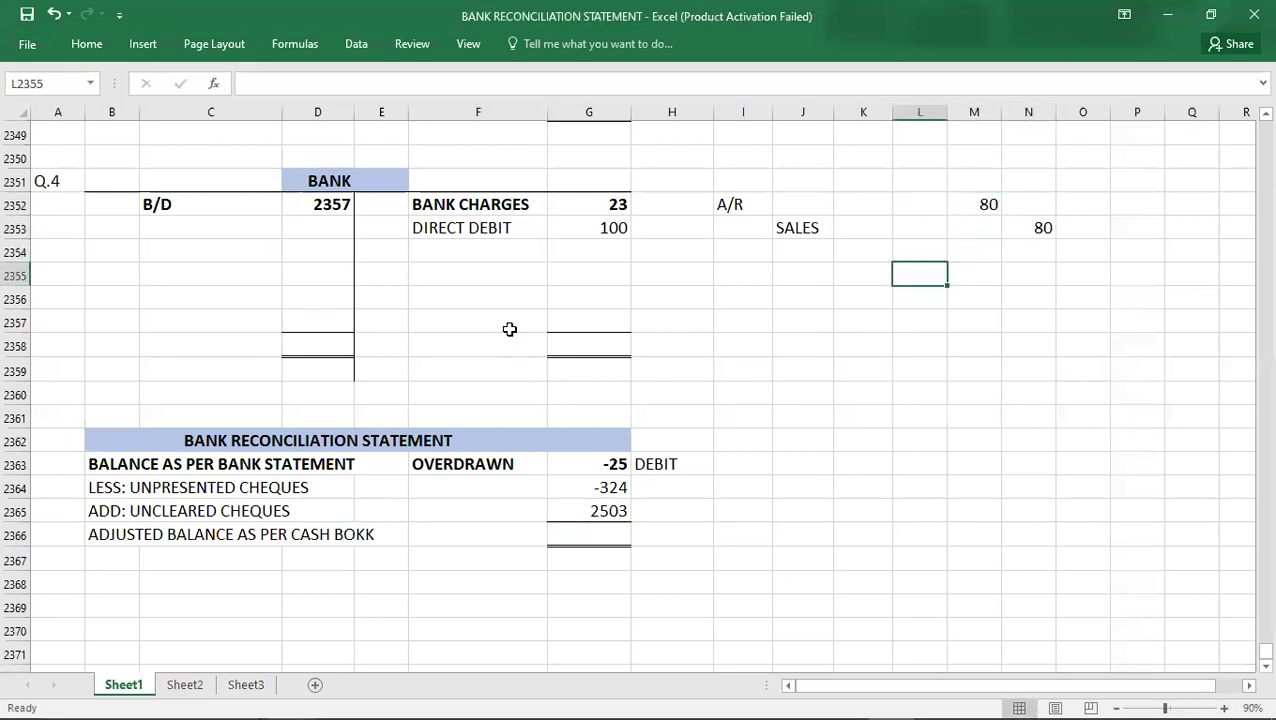
Enter a dashed separator line in I2354 below the sales journal entry
key("Left")
key("Left")
key("Left")
type("-------------------------------")
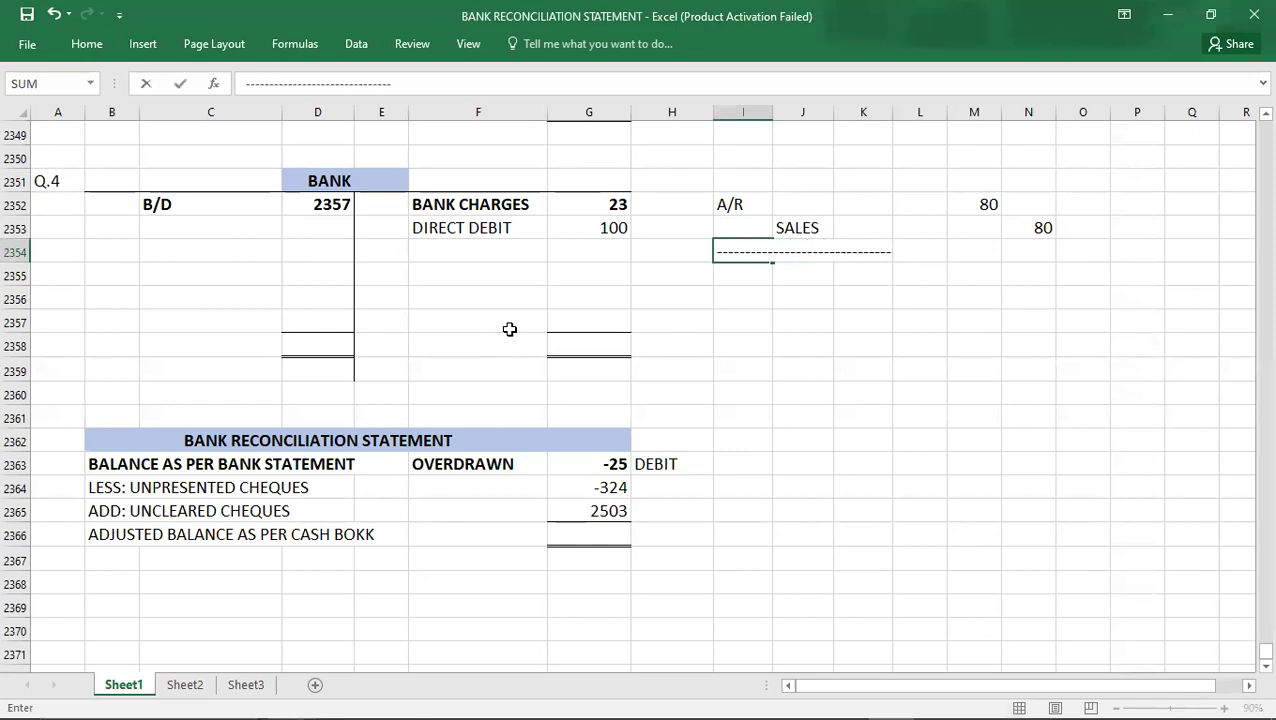
key("Return")
key("Return")
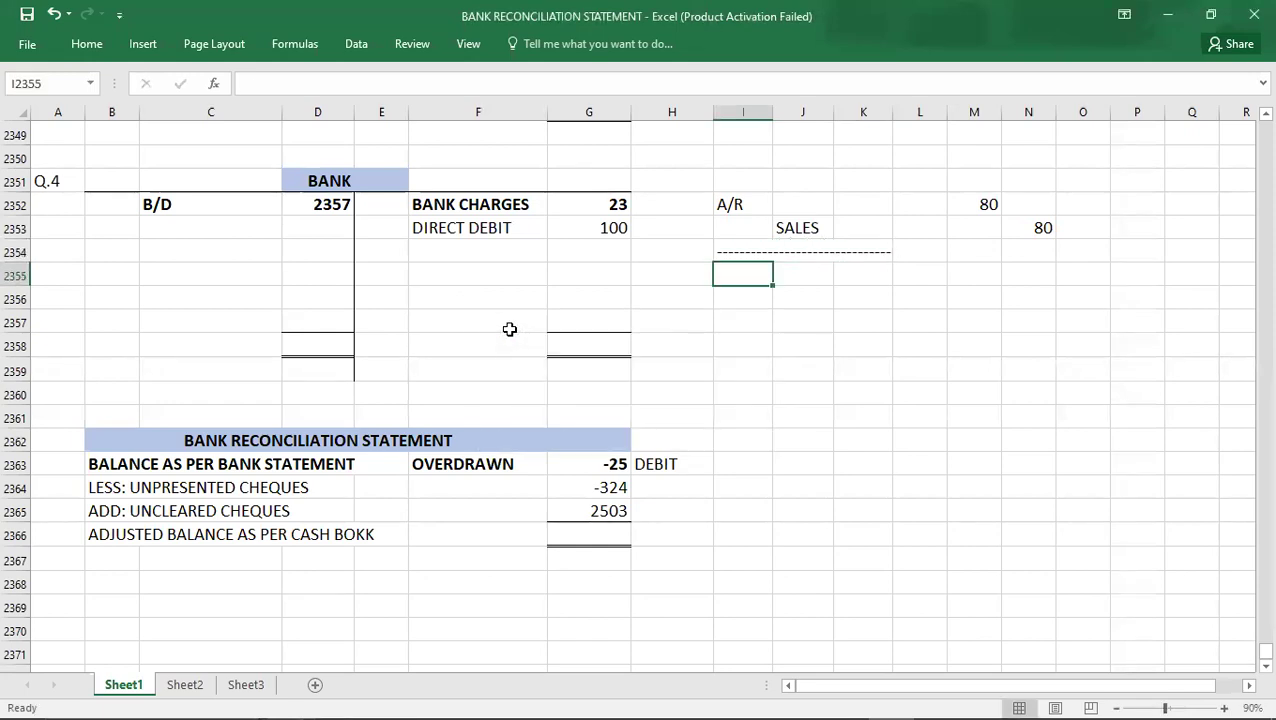
Start the cheque receipt journal entry with BANK in I2355 and A/R in J2356
type("BABK")
key("BackSpace")
key("BackSpace")
type("NK")
key("Return")
key("Right")
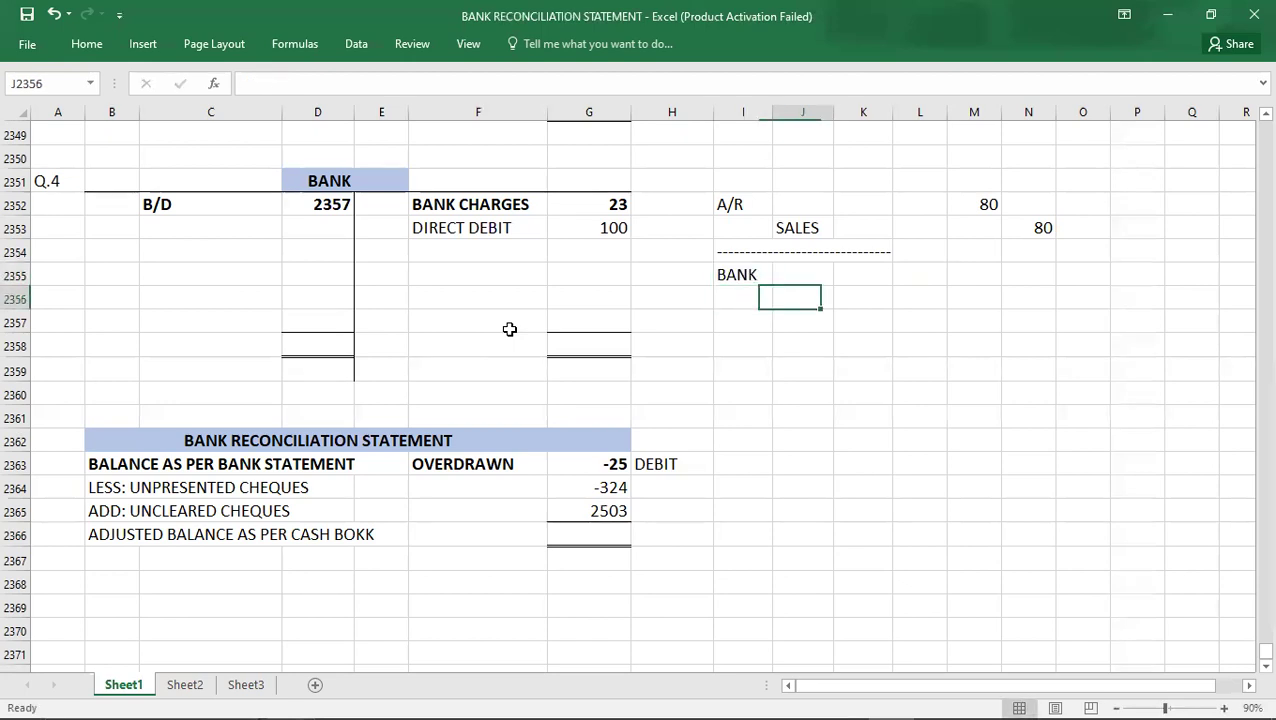
type("A/R")
Enter 80 in M2355 for the BANK debit and 80 in N2356 for the A/R credit
key("Up")
key("Right")
key("Right")
key("Right")
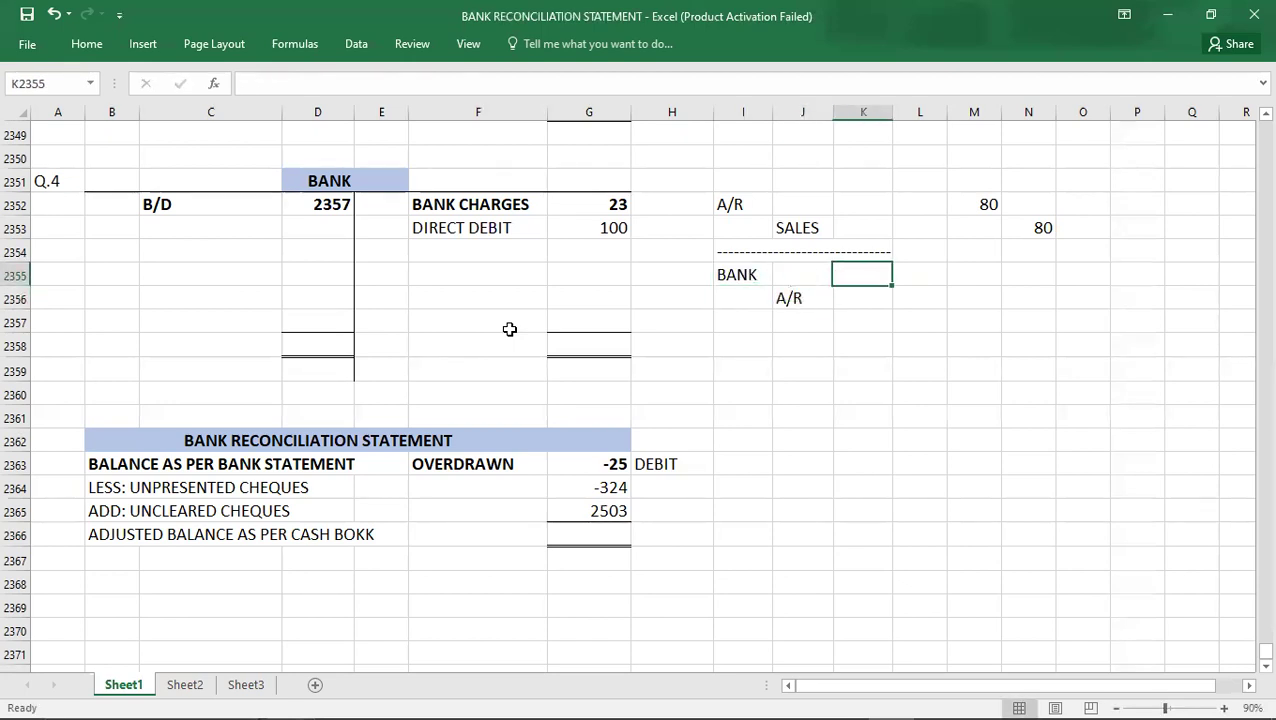
type("80")
key("Return")
key("Right")
type("80")
key("Return")
Enter a dashed separator line in I2357 below the cheque receipt journal entry
key("Left")
key("Left")
key("Left")
key("Left")
key("Left")
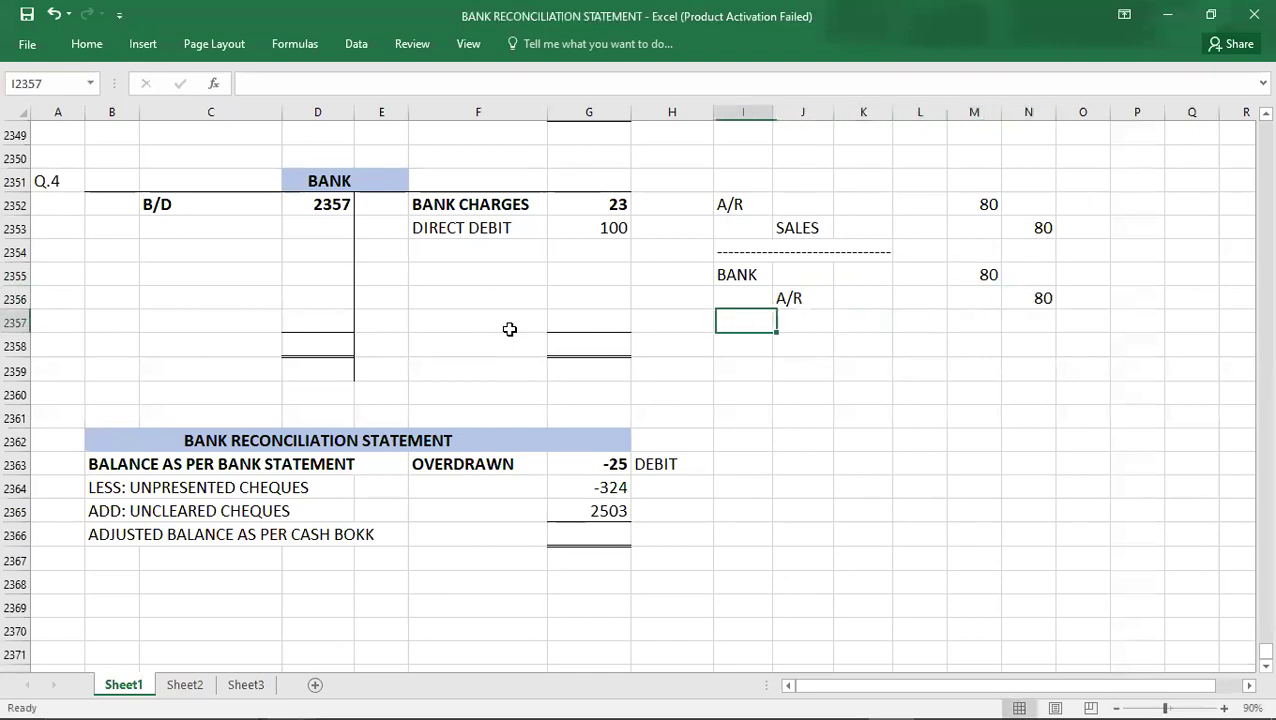
type("------------")
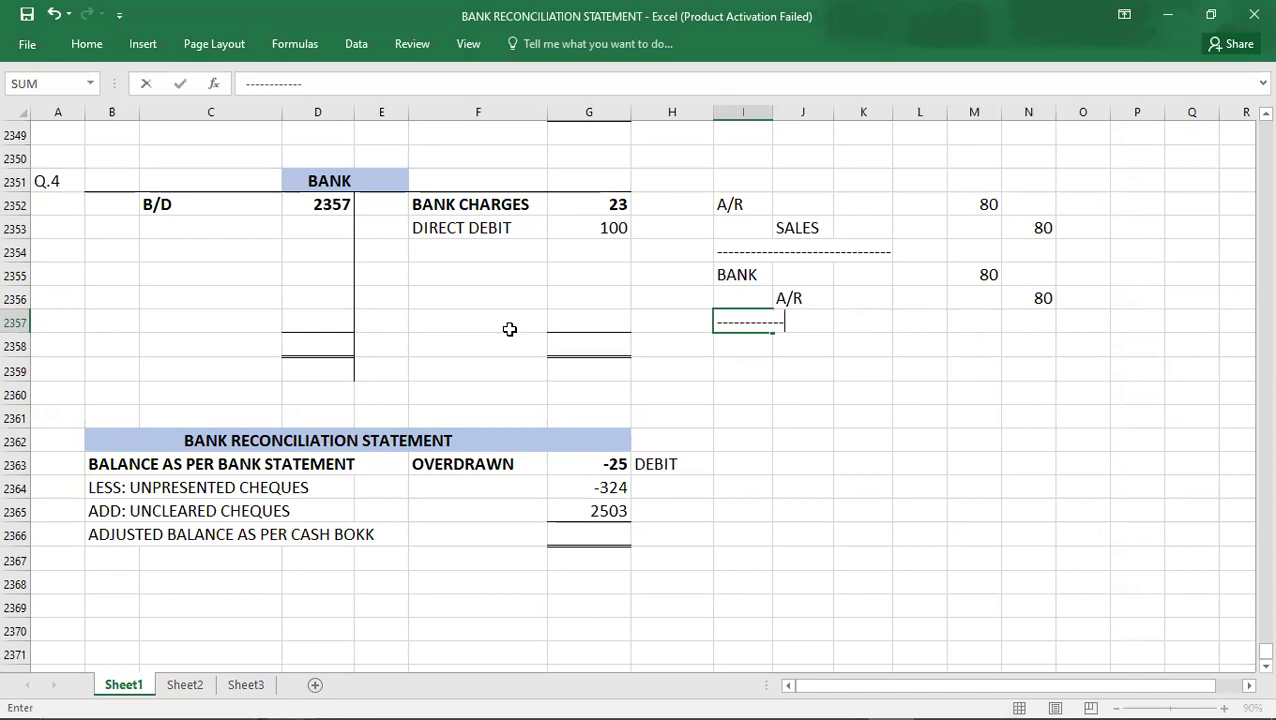
type("---------------")
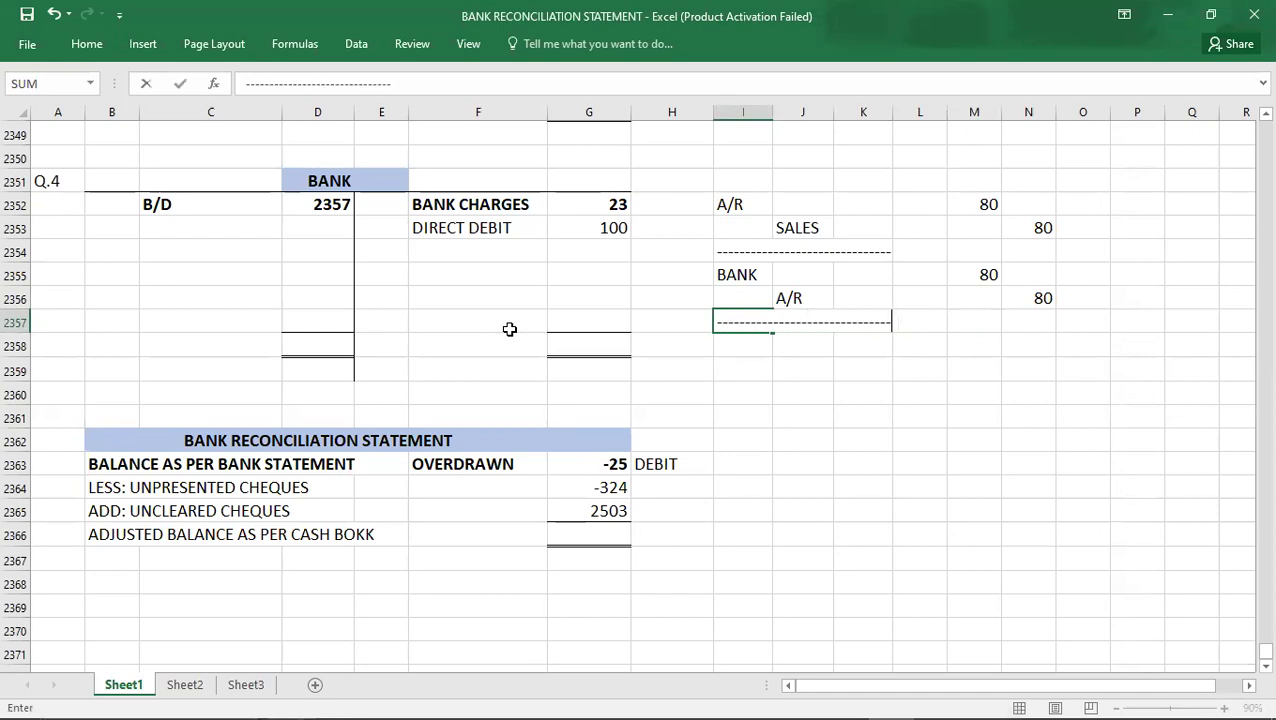
key("Return")
key("Return")
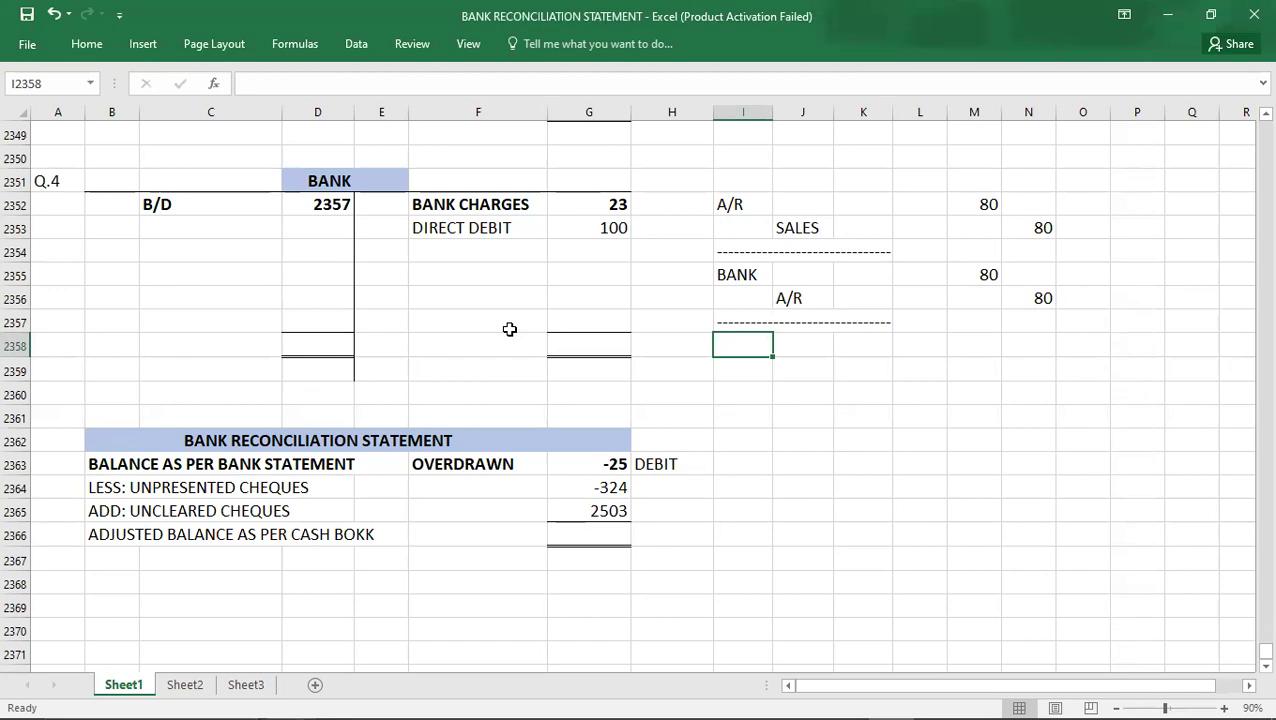
Enter BANK in J2359 with a credit of 80 in N2359 for the dishonoured cheque journal entry
left_click(756, 276)
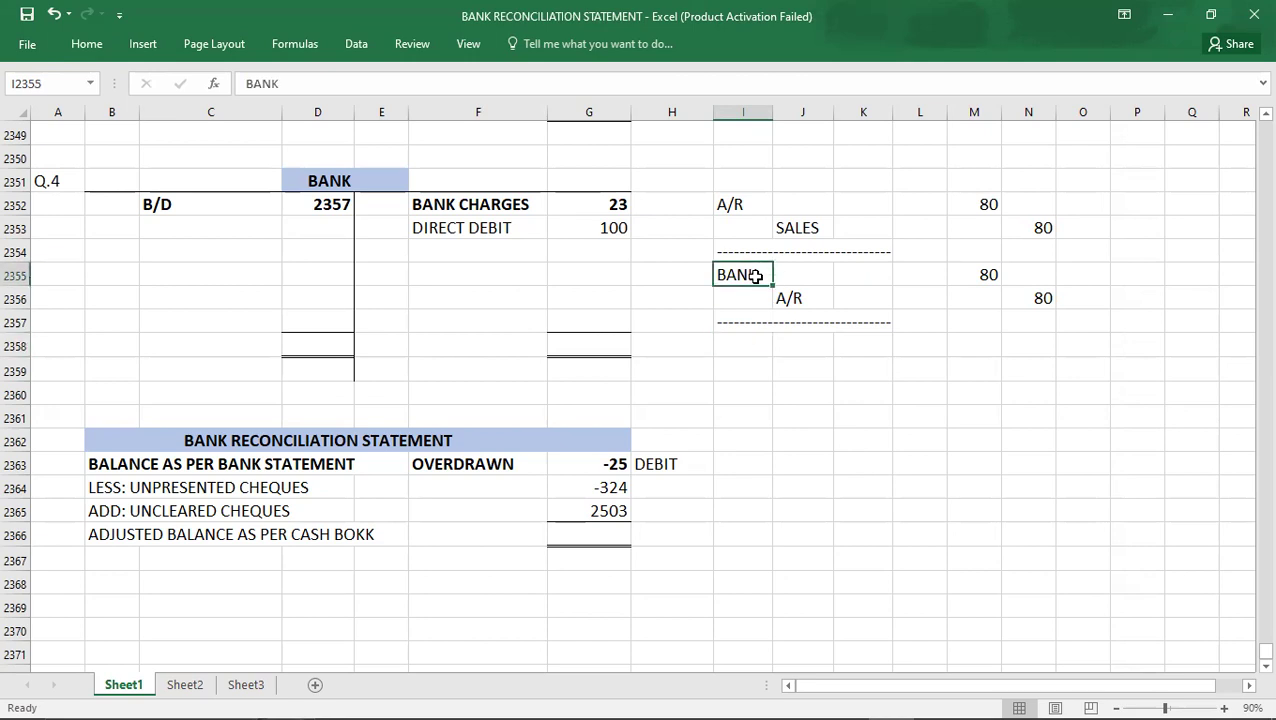
left_click(806, 378)
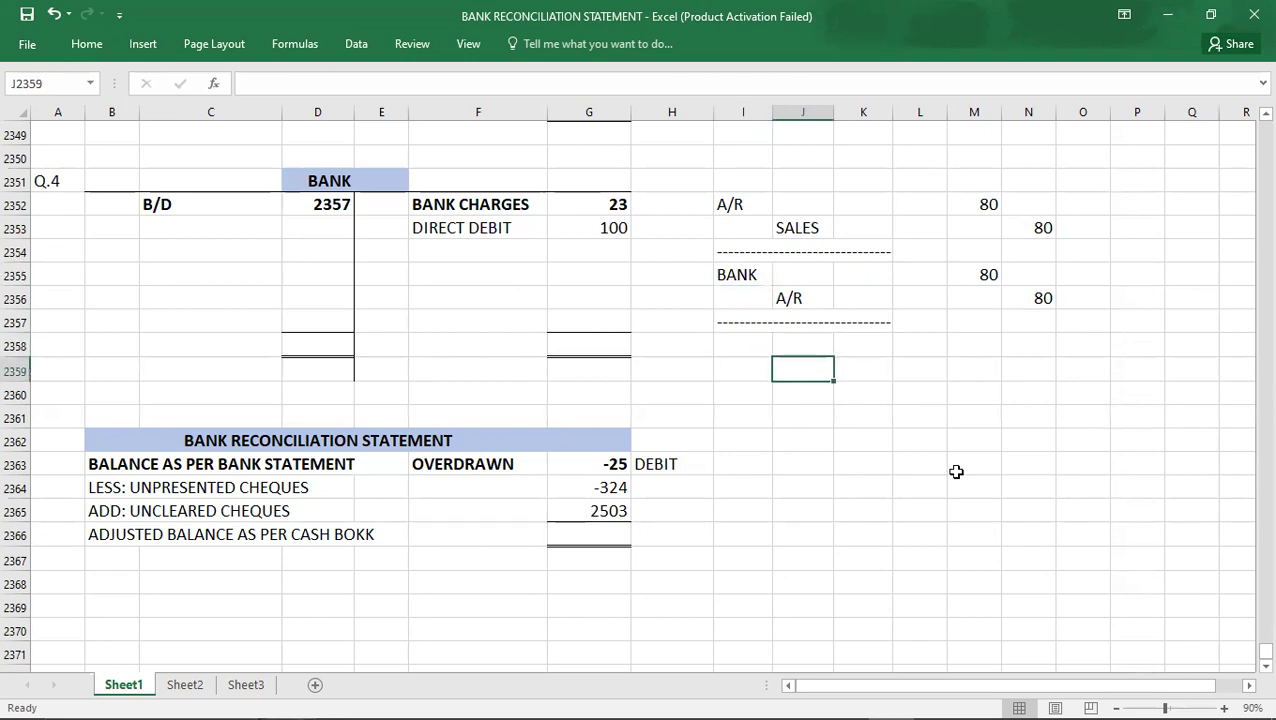
type("BANK")
key("Tab")
key("Tab")
key("Tab")
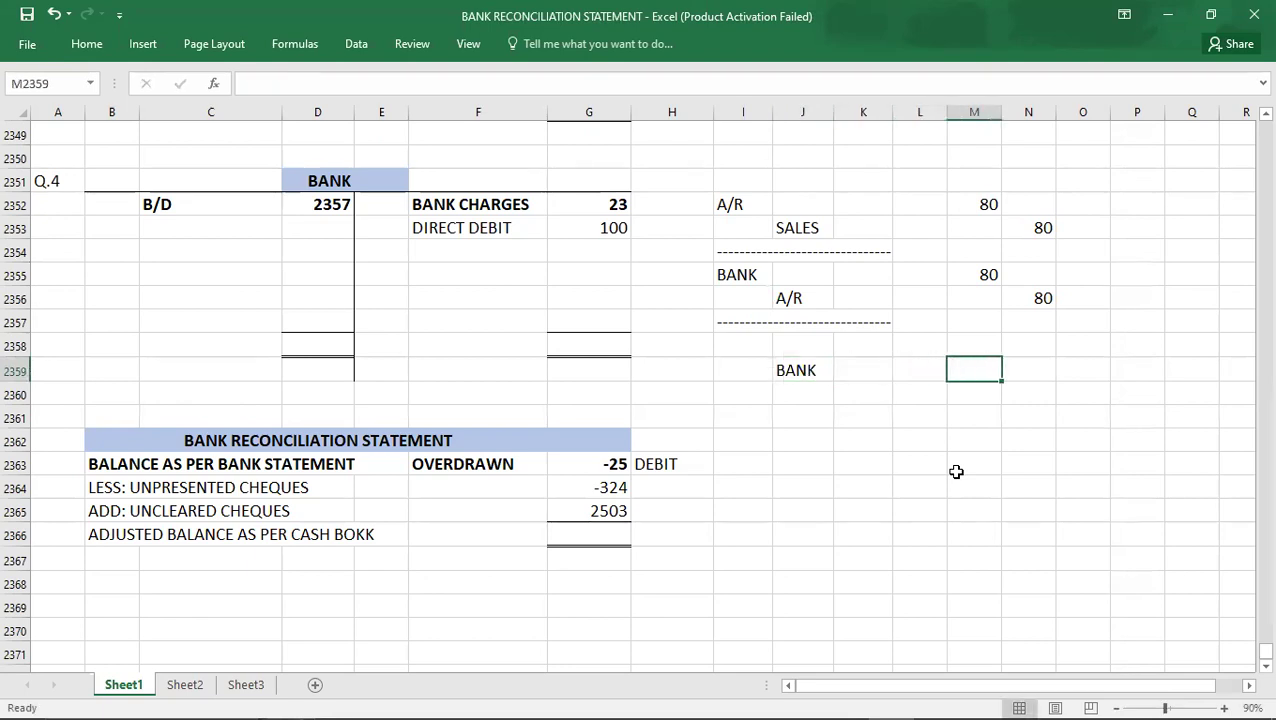
key("Tab")
type("80")
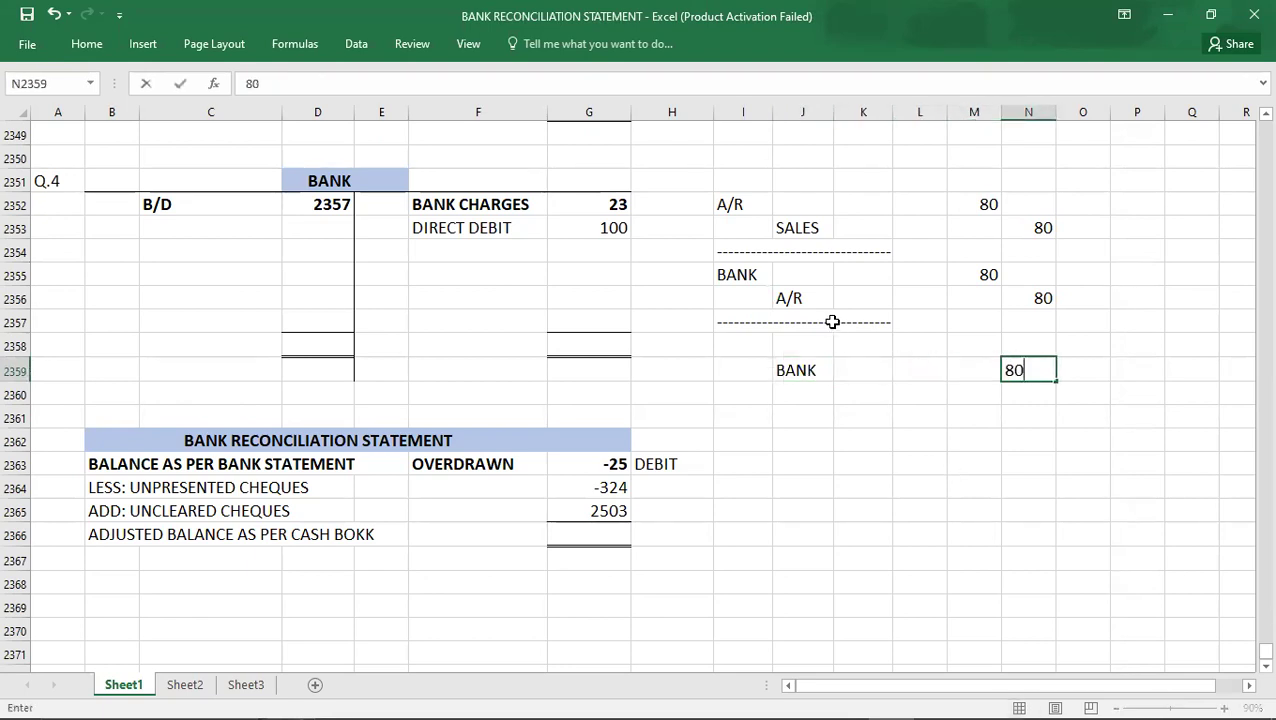
Enter A/R in I2358 with a debit of 80 in M2358 for the dishonoured cheque entry
left_click(761, 347)
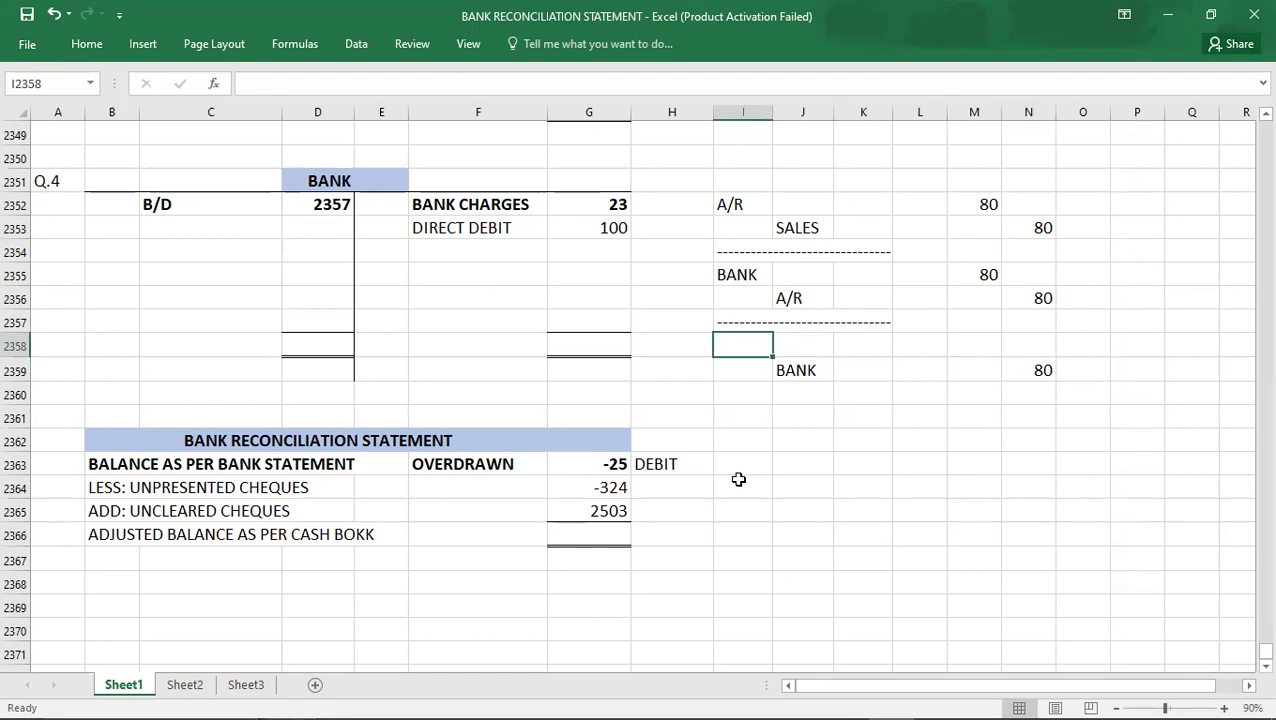
type("A/R")
key("Tab")
key("Tab")
key("Tab")
key("Tab")
type("80")
key("Return")
Make the dishonoured cheque journal entry in I2358:N2359 bold
key("Left")
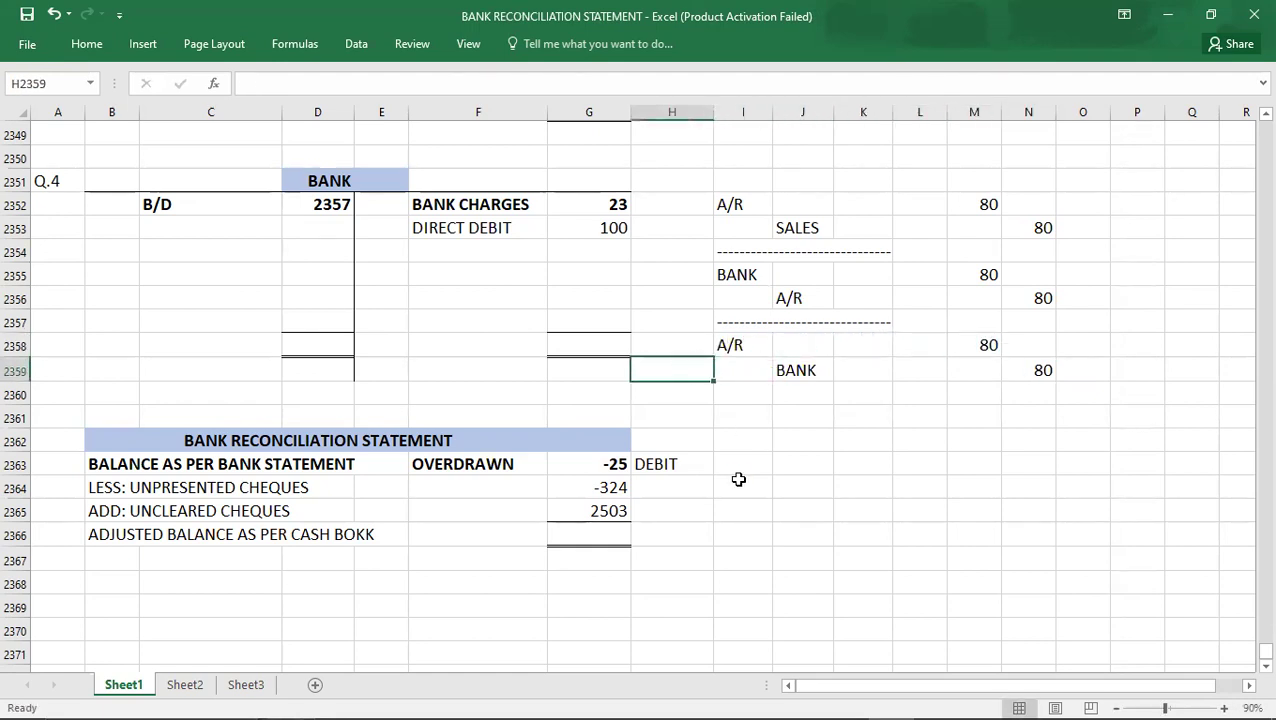
key("Right")
key("Up")
key("shift+Right")
key("shift+Right")
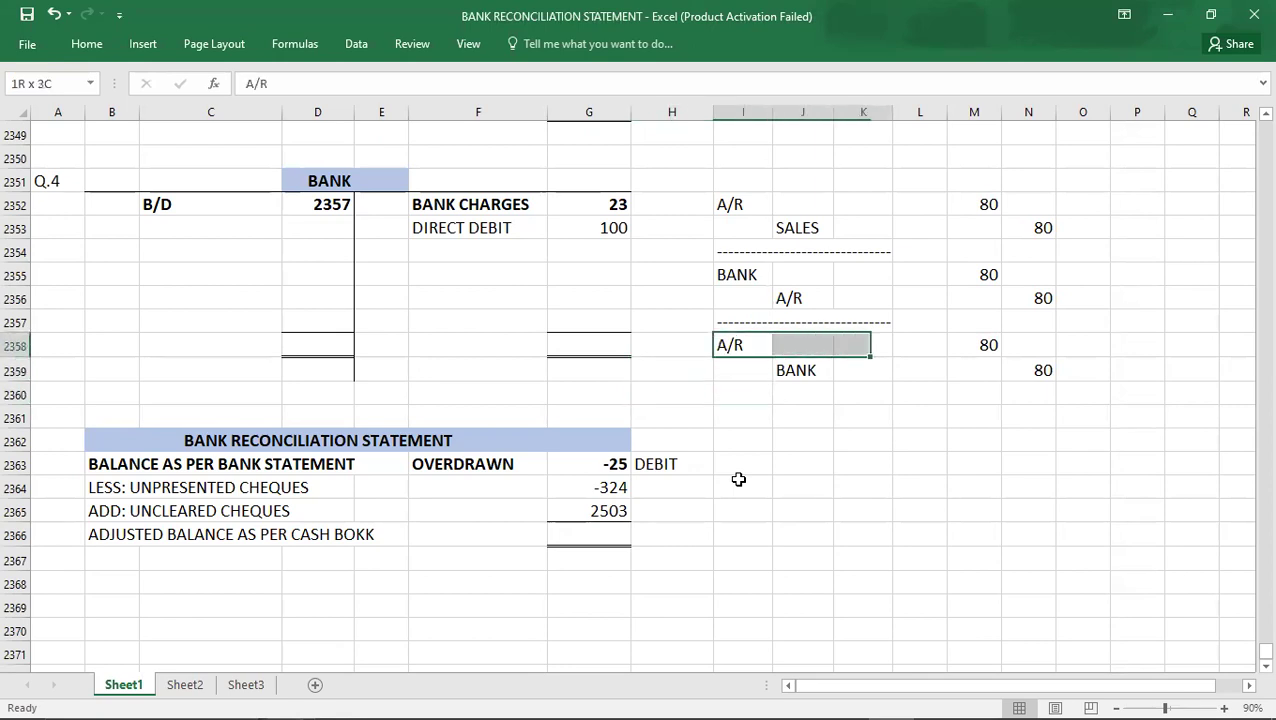
key("shift+Right")
key("shift+Right")
key("shift+Right")
key("shift+Down")
key("ctrl+b")
Add the narration (DISHONOUR CHEQUE) in I2360 and a dashed separator line in I2361
key("Down")
key("Down")
type("(")
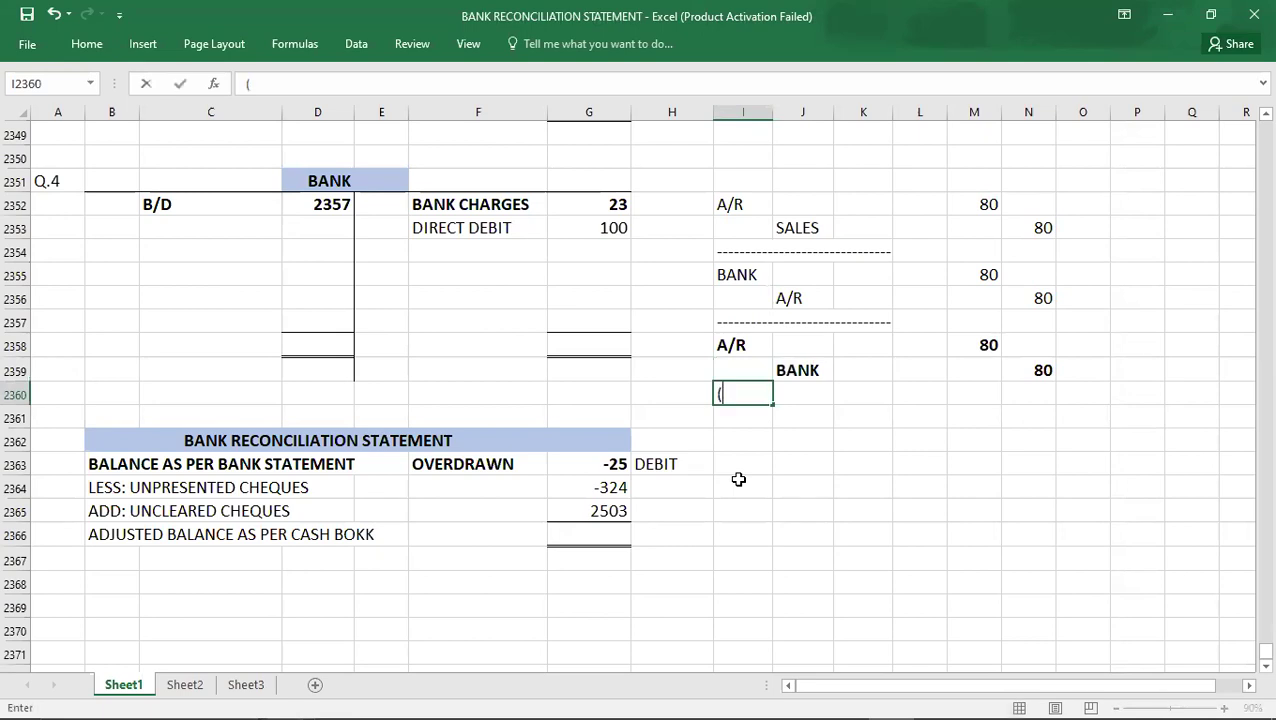
type("DISH")
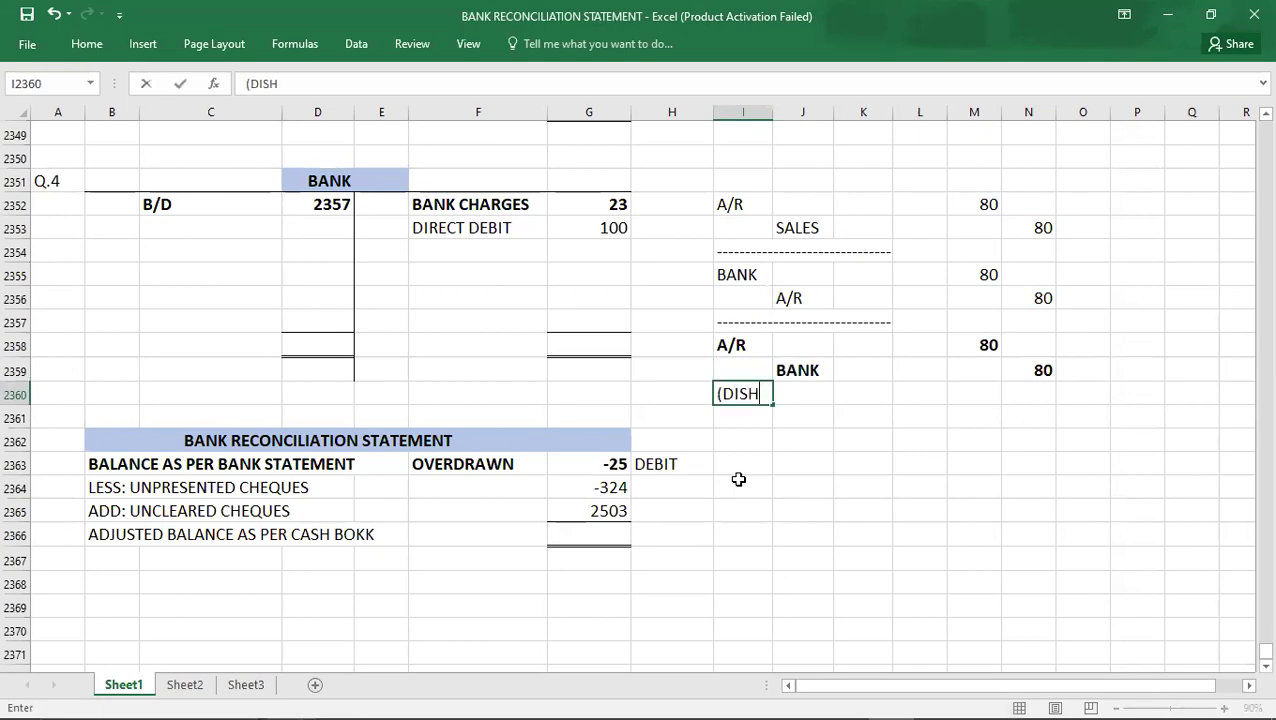
type("ONOUR CHE")
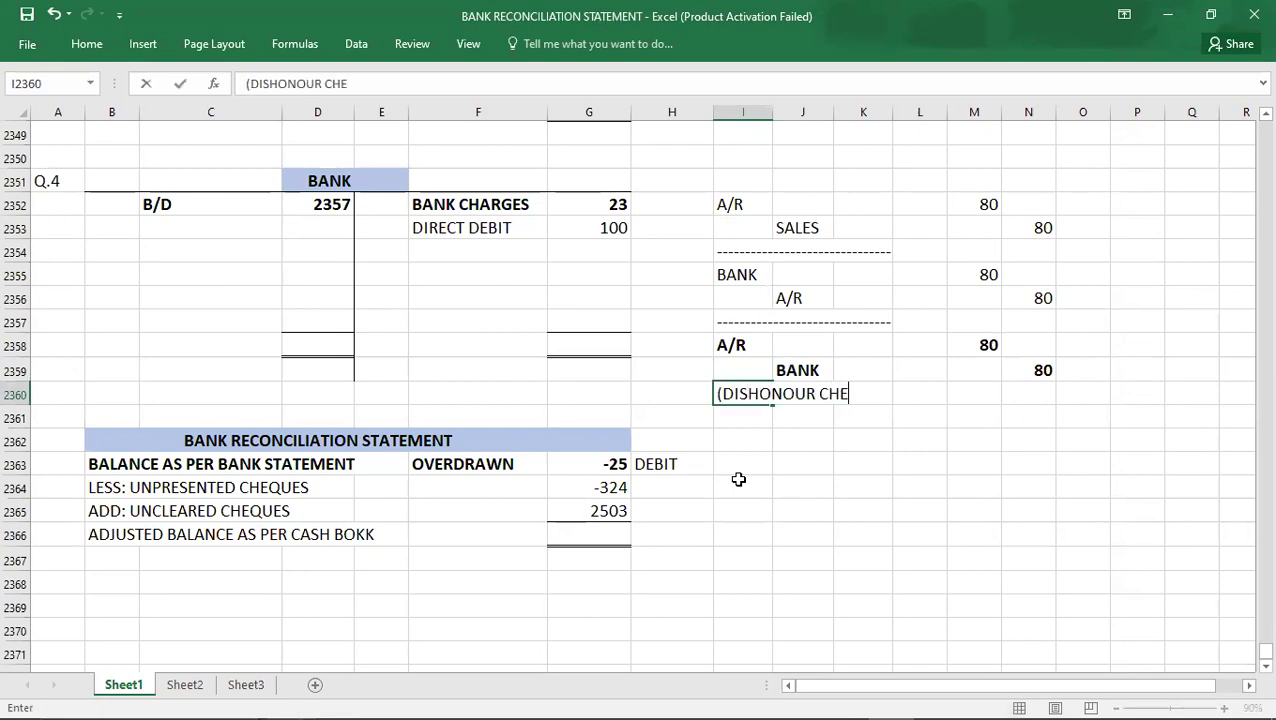
type("QUE)")
key("Return")
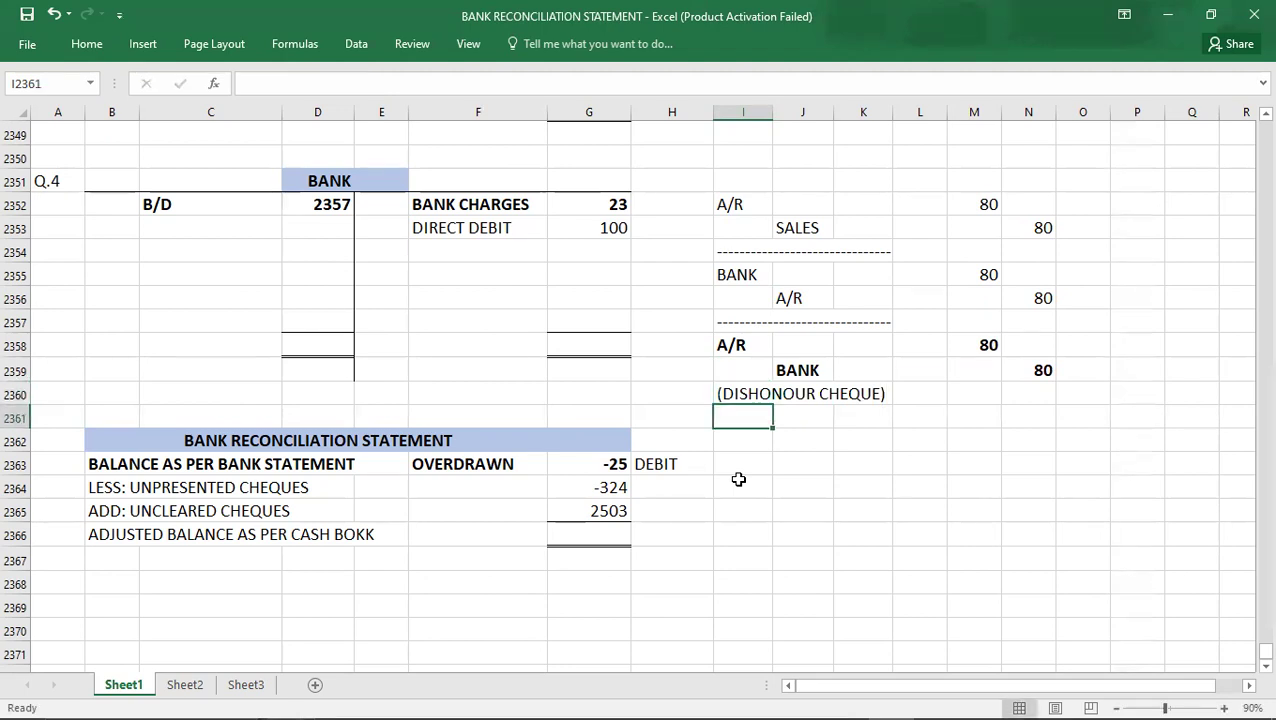
type("------------------------------")
key("Return")
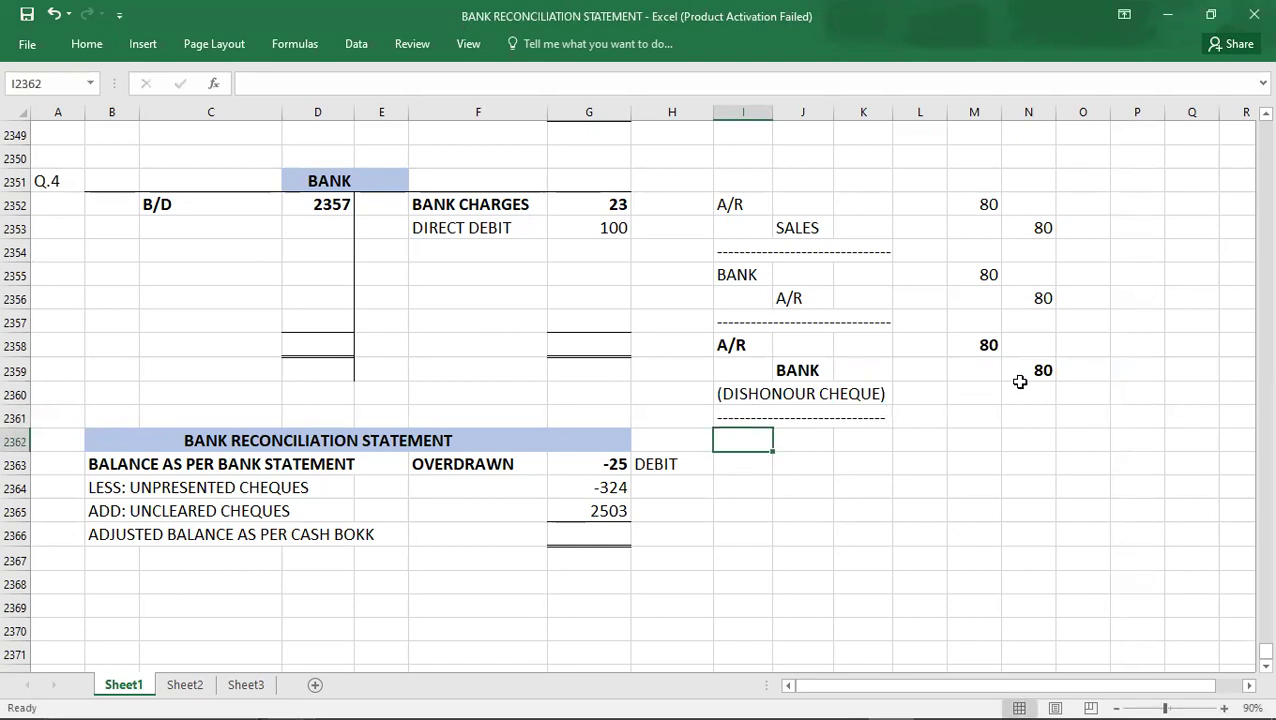
Record DISHONOUR CHQ. in F2354 with 80 in G2354 on the credit side of the BANK account
left_click(592, 256)
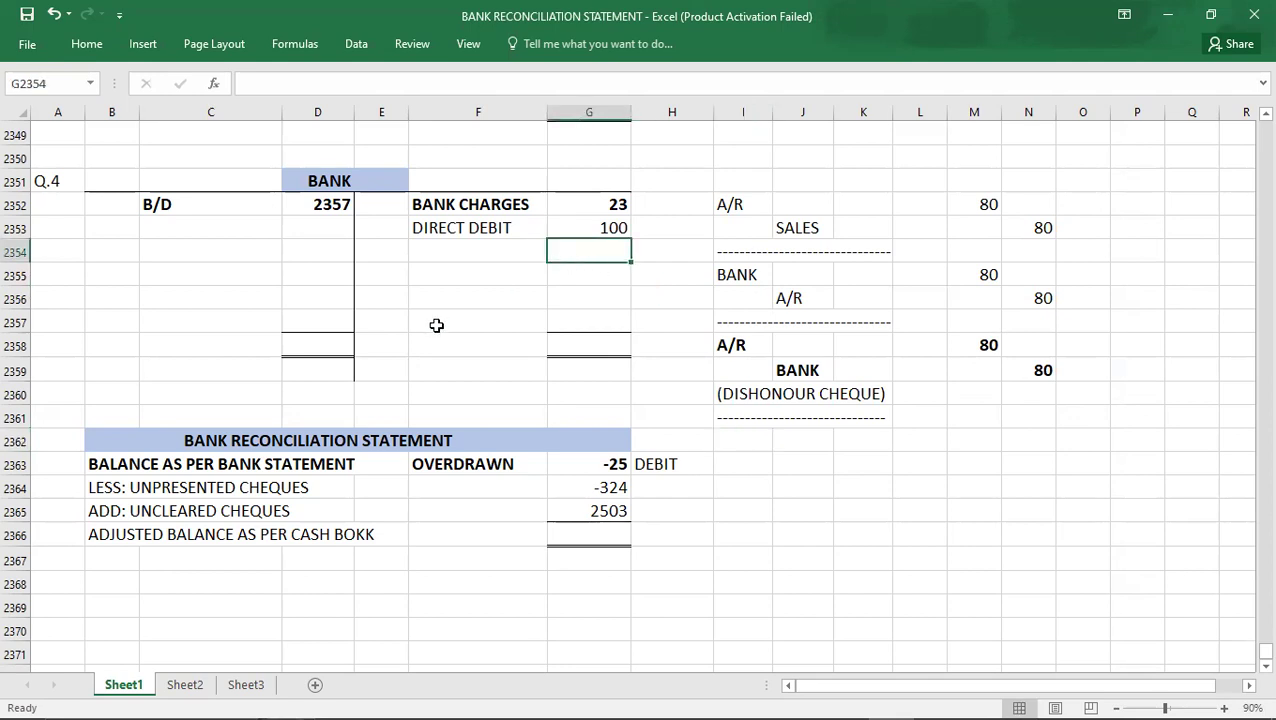
type("80")
key("Left")
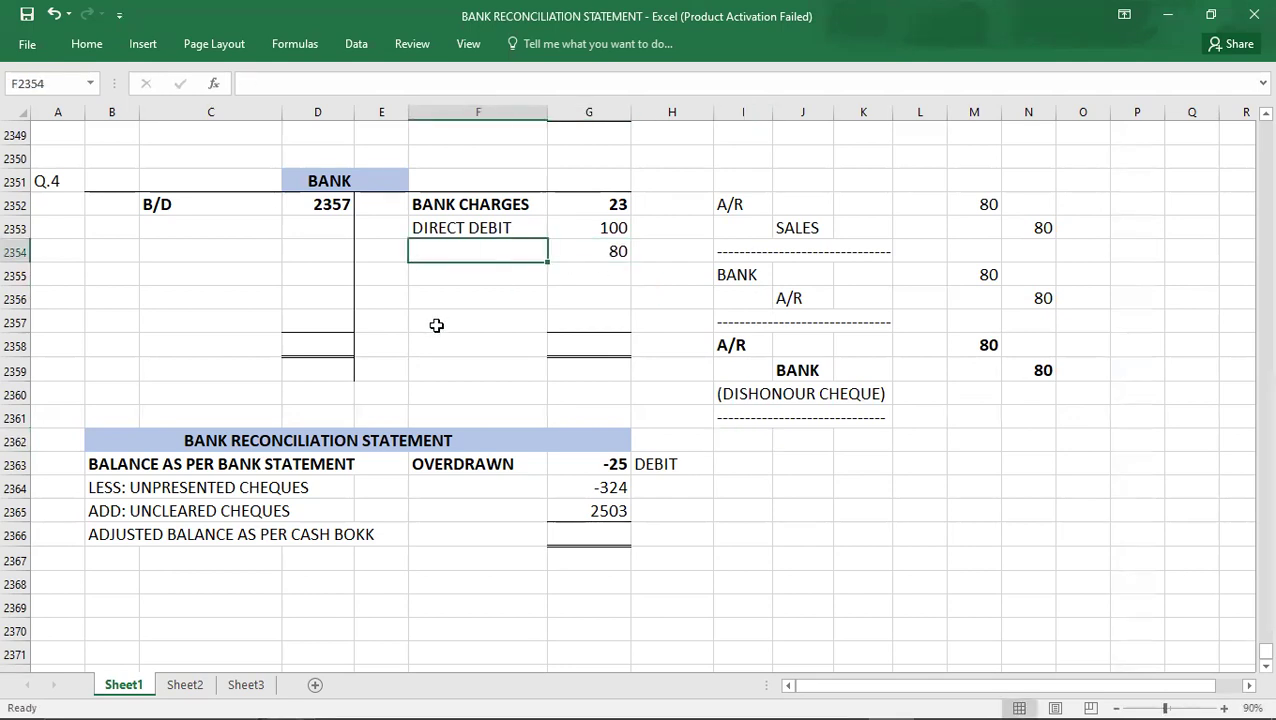
type("DISH")
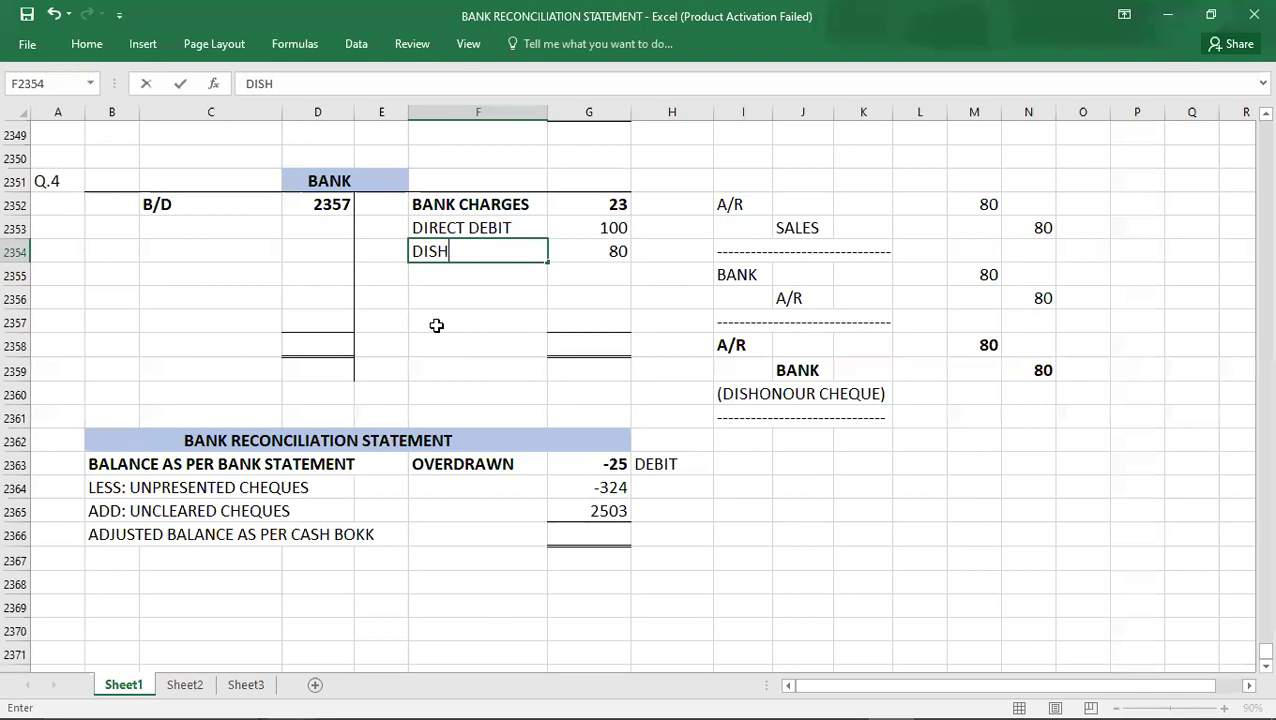
type("ONOUR CHQ.")
key("Return")
key("Return")
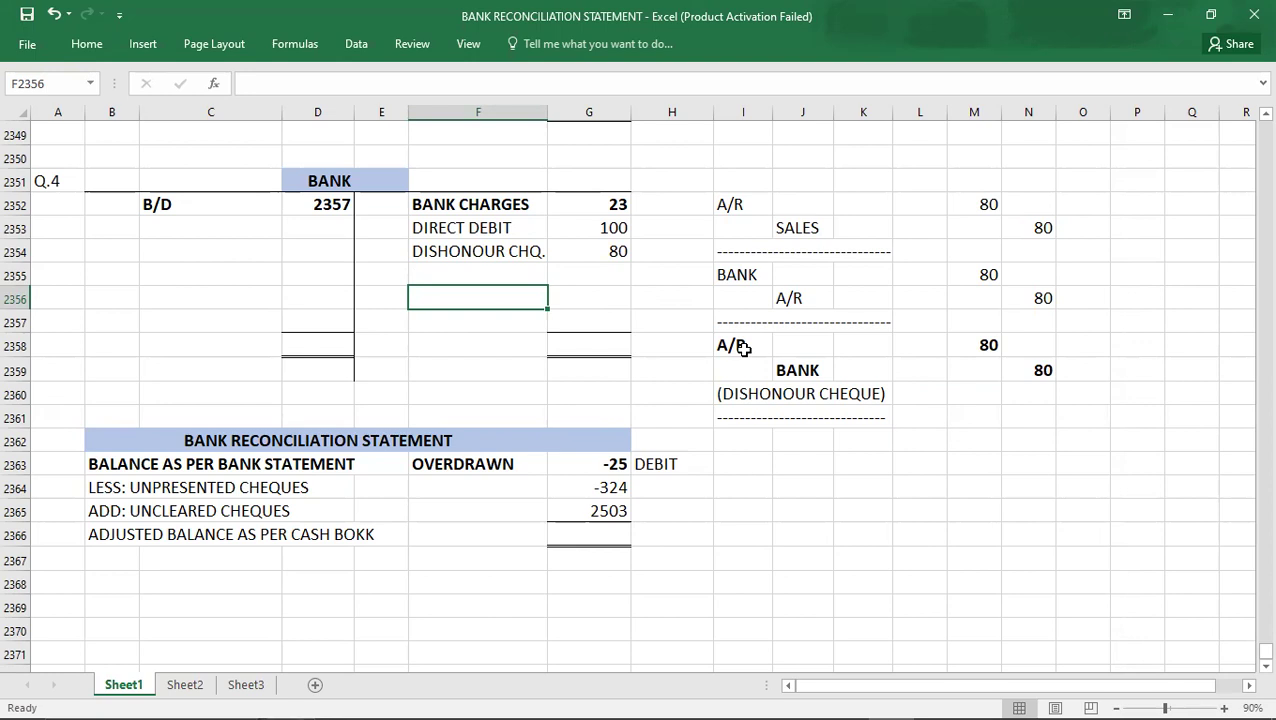
Check Q.04 in the PDF, return to the workbook and enter the BANK account totals of 2357 in D2358 and G2358
key("alt+Tab")
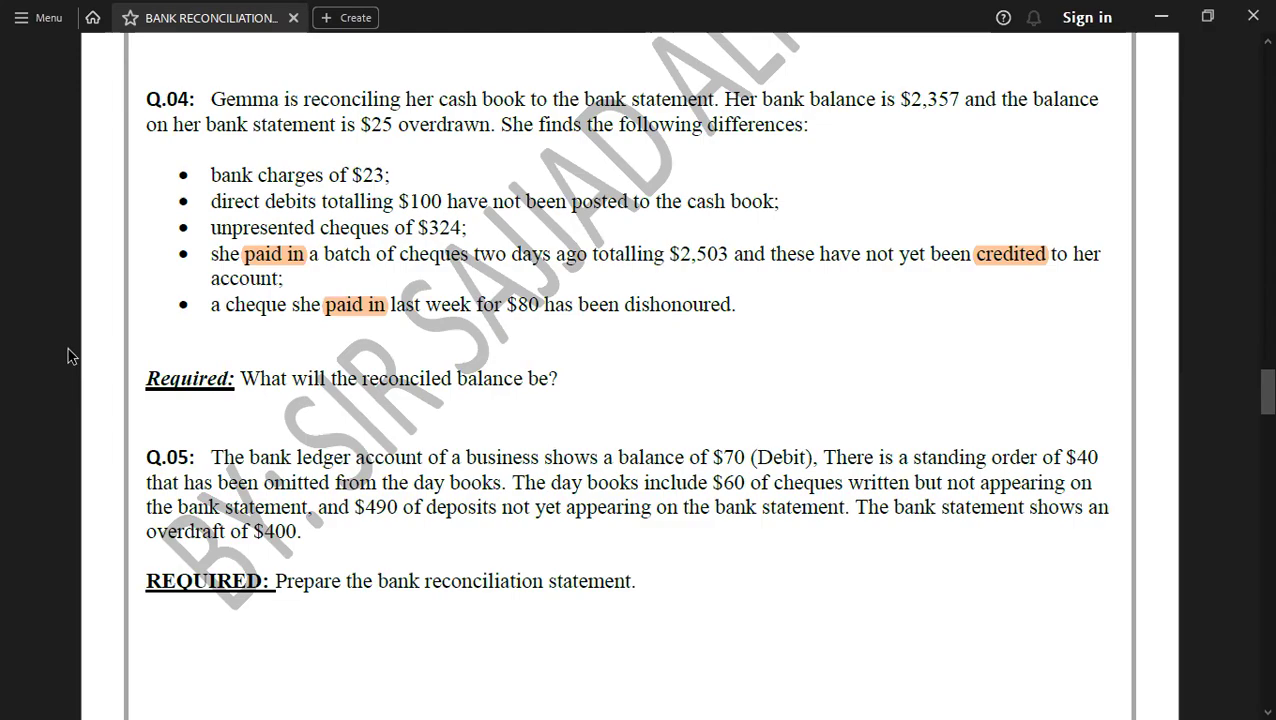
key("alt+Tab")
key("Left")
key("Left")
key("Up")
key("Down")
key("Down")
type("2357")
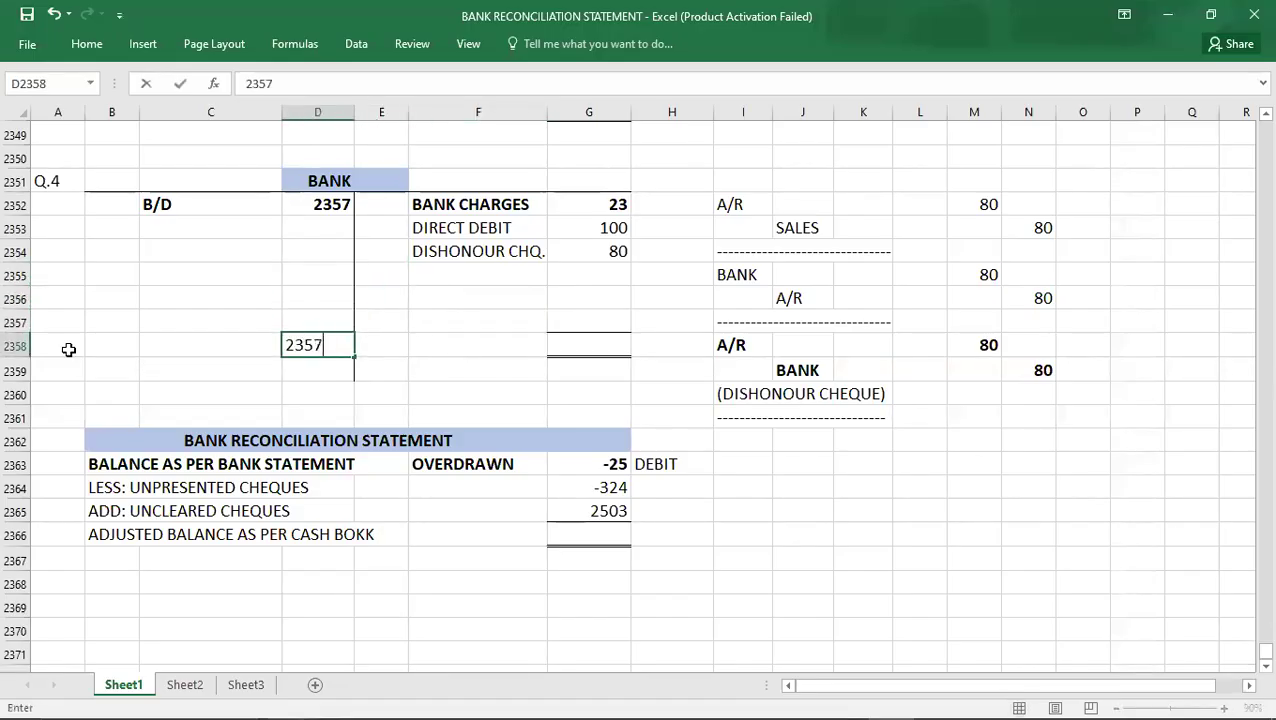
key("Right")
key("Right")
key("Right")
key("Right")
key("Left")
type("2357")
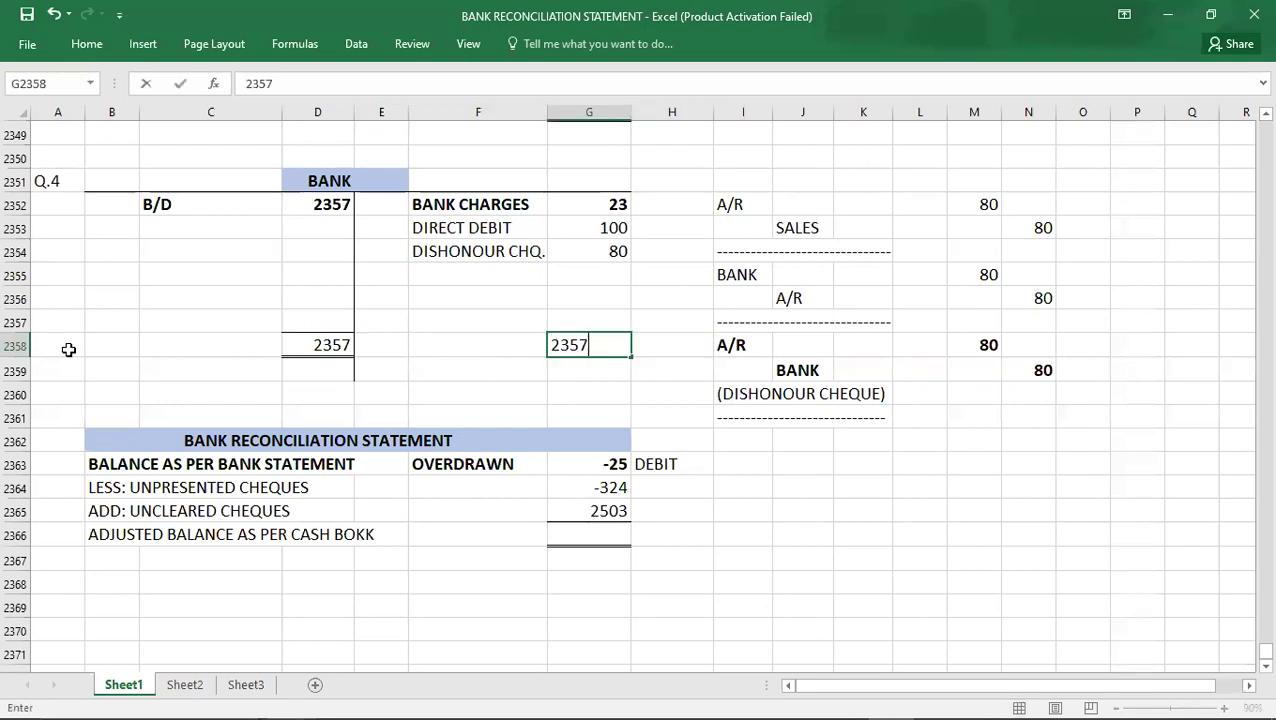
Enter the closing balance C/D in F2357 with 2154 in G2357
key("Up")
key("Left")
type("C/D")
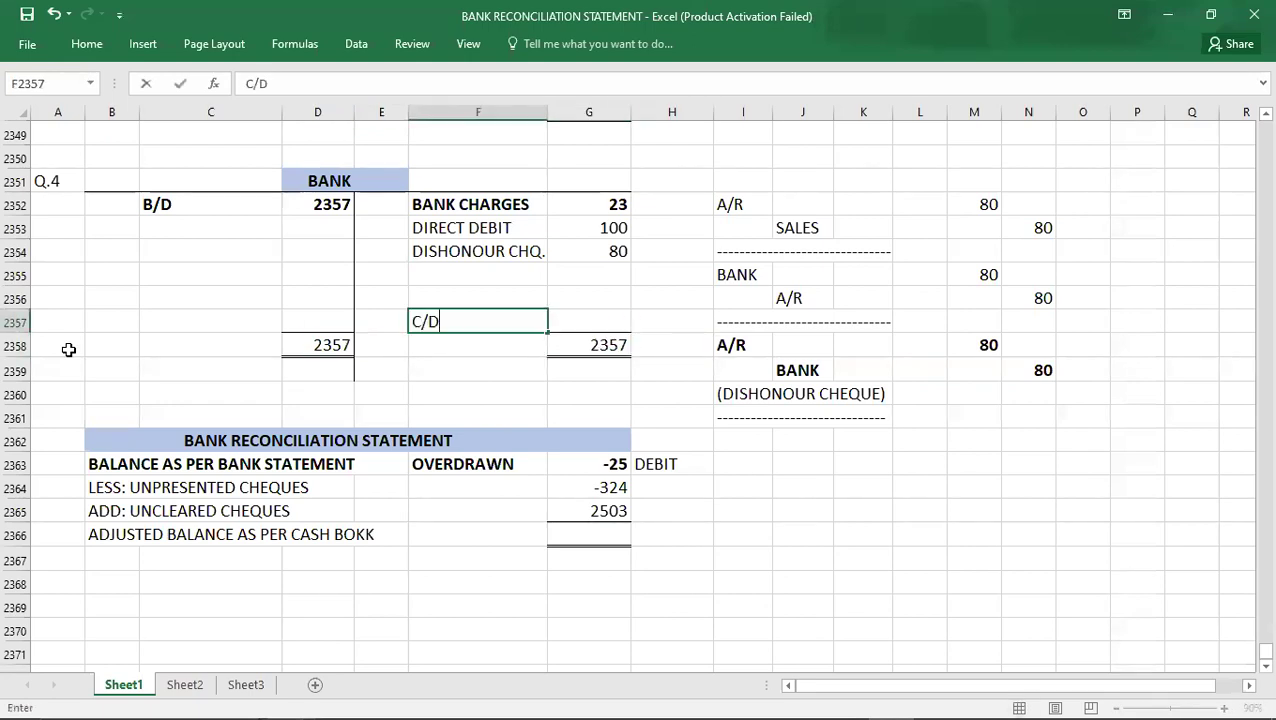
key("Right")
type("2154")
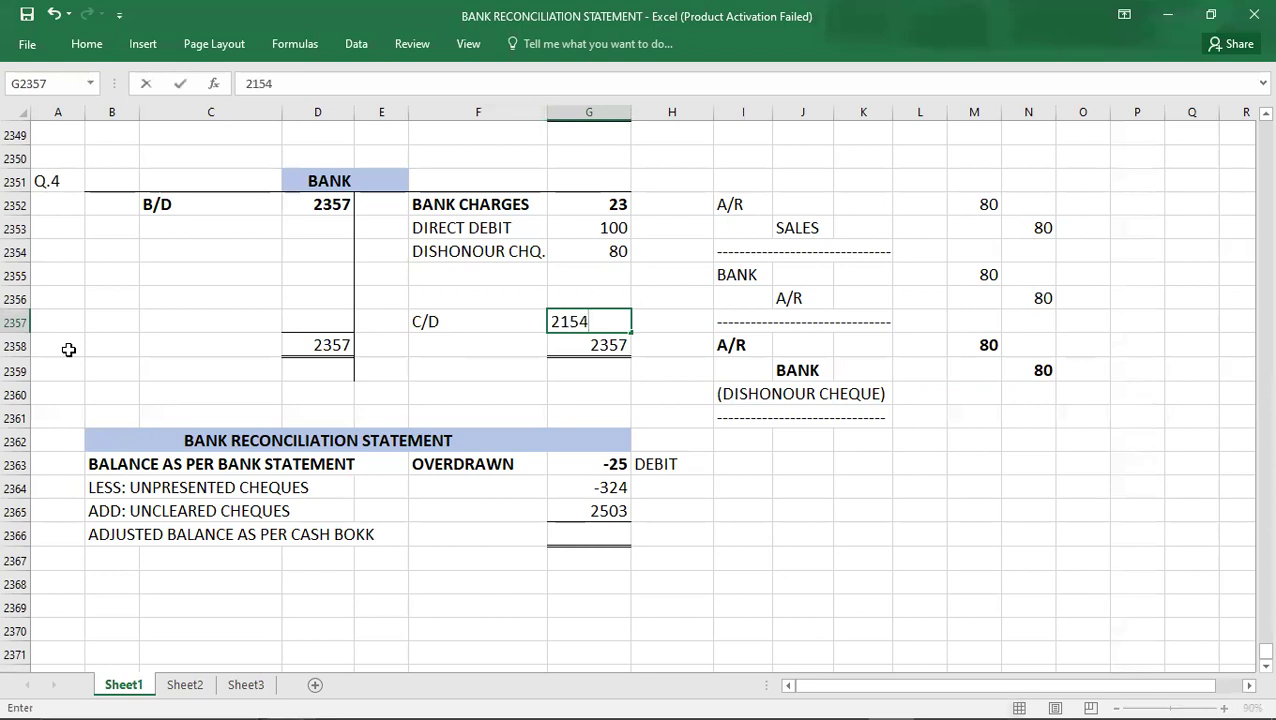
Bring the BANK balance down with B/D in C2359 and 2154 in D2359
left_click(177, 367)
type("B/D")
key("Right")
type("2154")
key("Return")
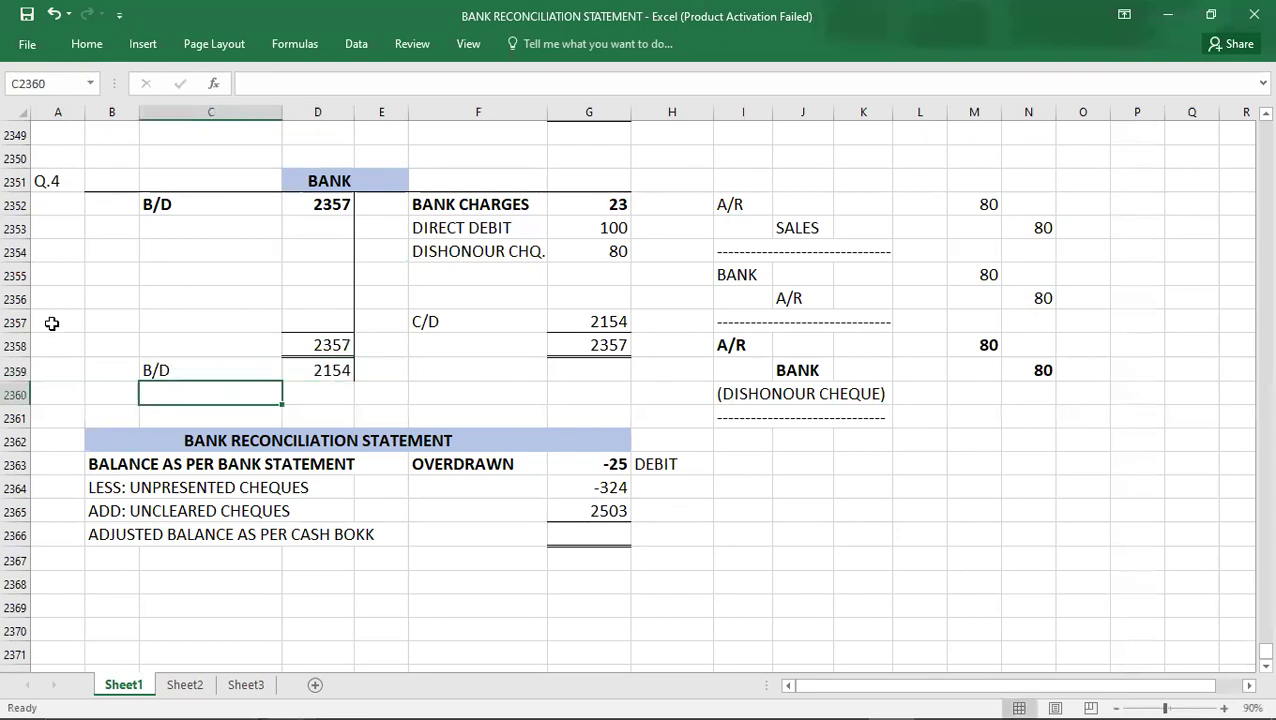
Enter 2154 in G2366 as the adjusted balance in the bank reconciliation statement
left_click(585, 469)
key("shift+Down")
key("shift+Down")
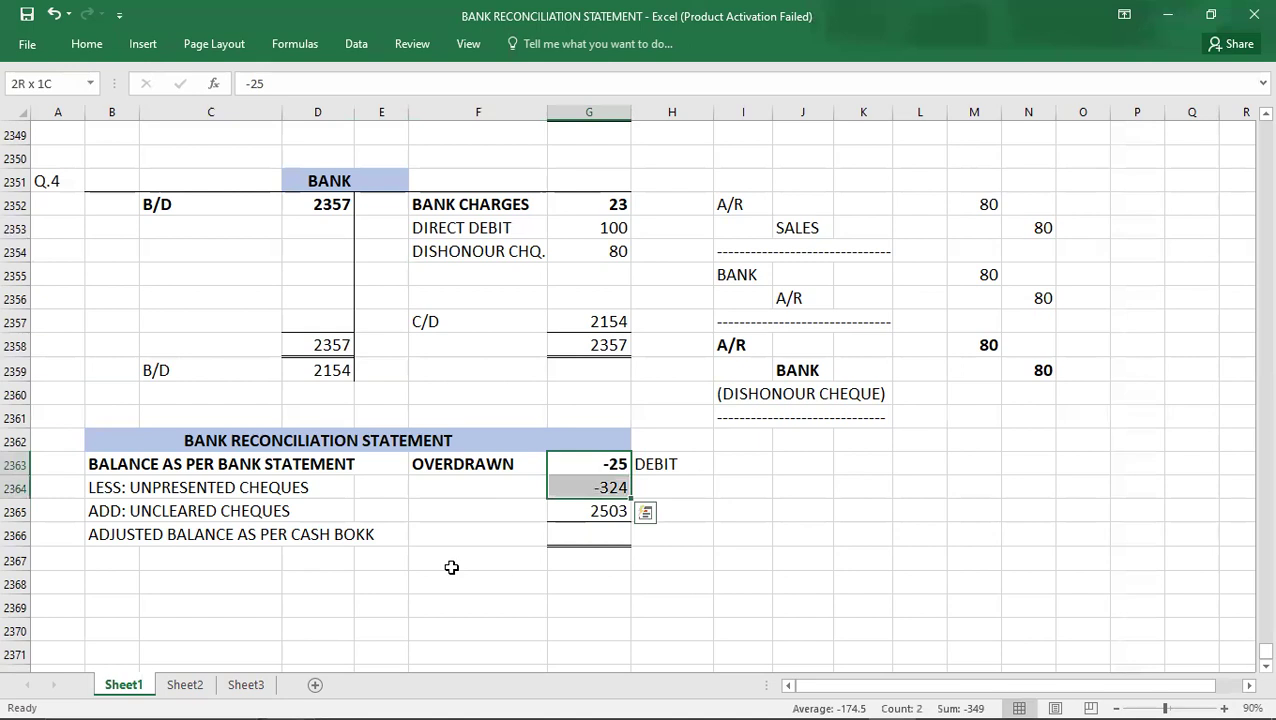
key("Down")
key("Down")
key("Down")
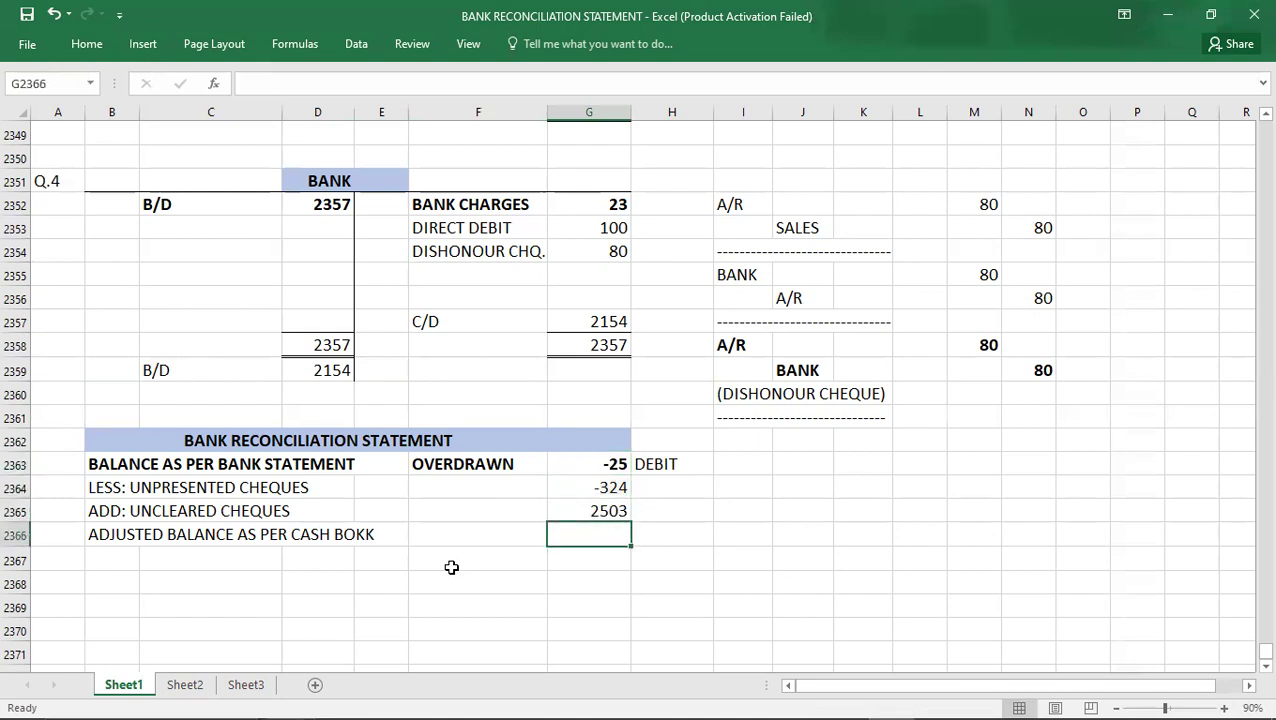
type("2154")
key("Return")
key("Down")
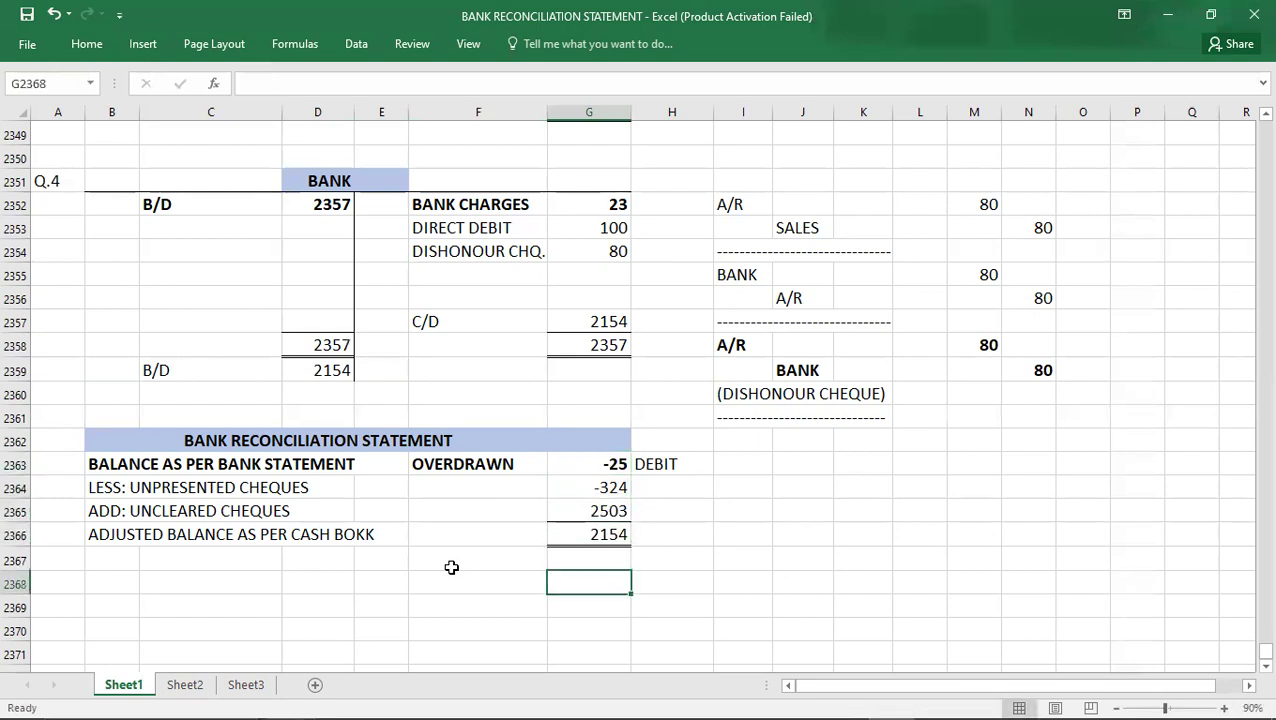
Correct the label in B2366 to read ADJUSTED BALANCE AS PER CASH BOOK
left_click(60, 181)
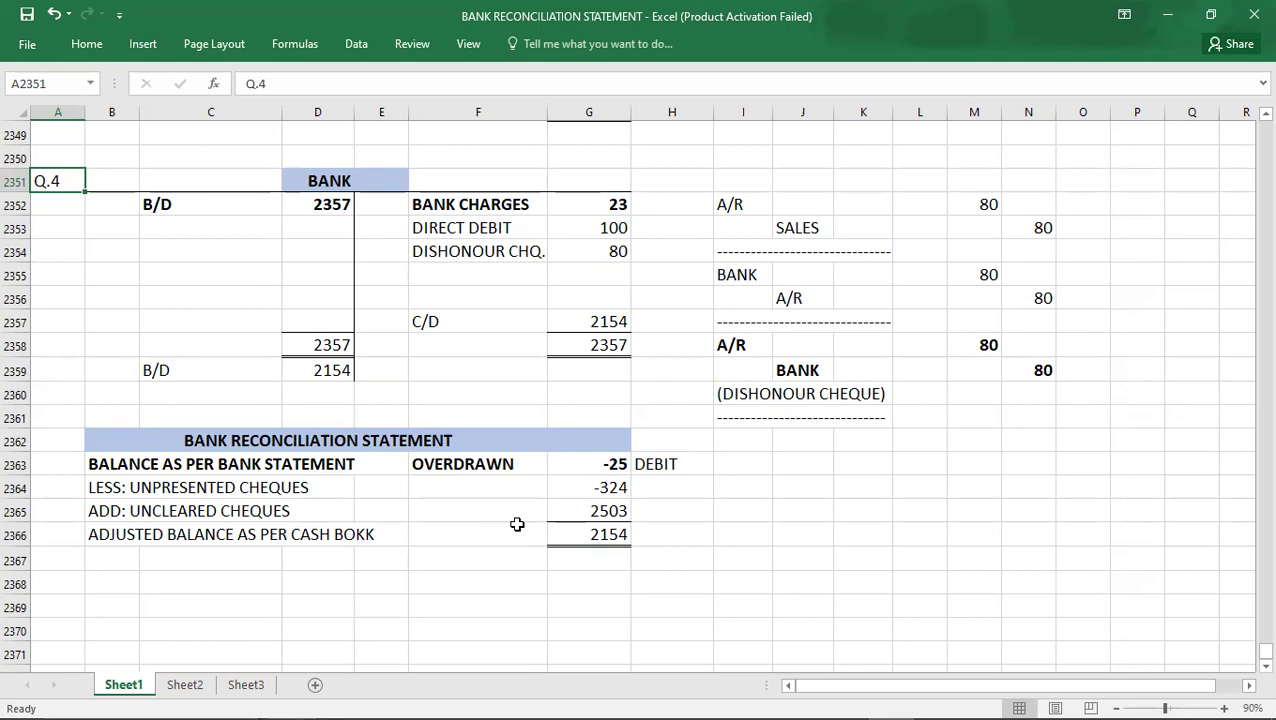
left_click(132, 534)
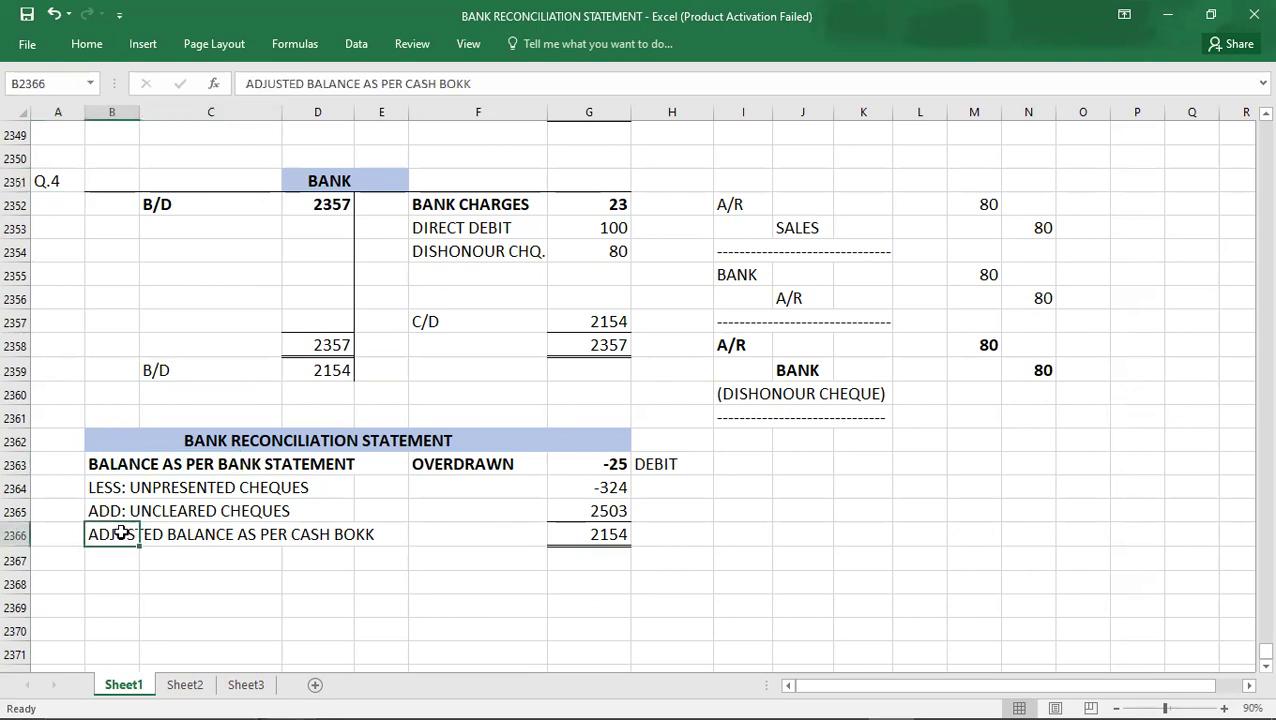
double_click(120, 534)
key("BackSpace")
type("OK")
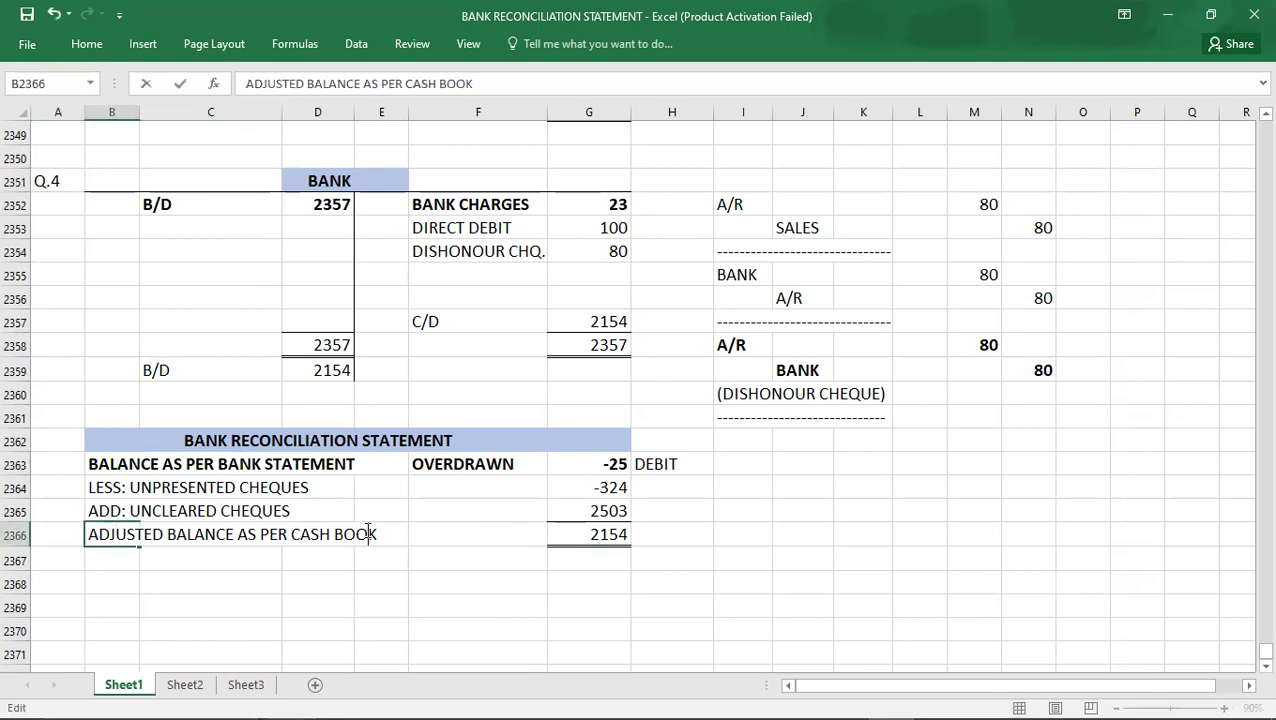
left_click(309, 588)
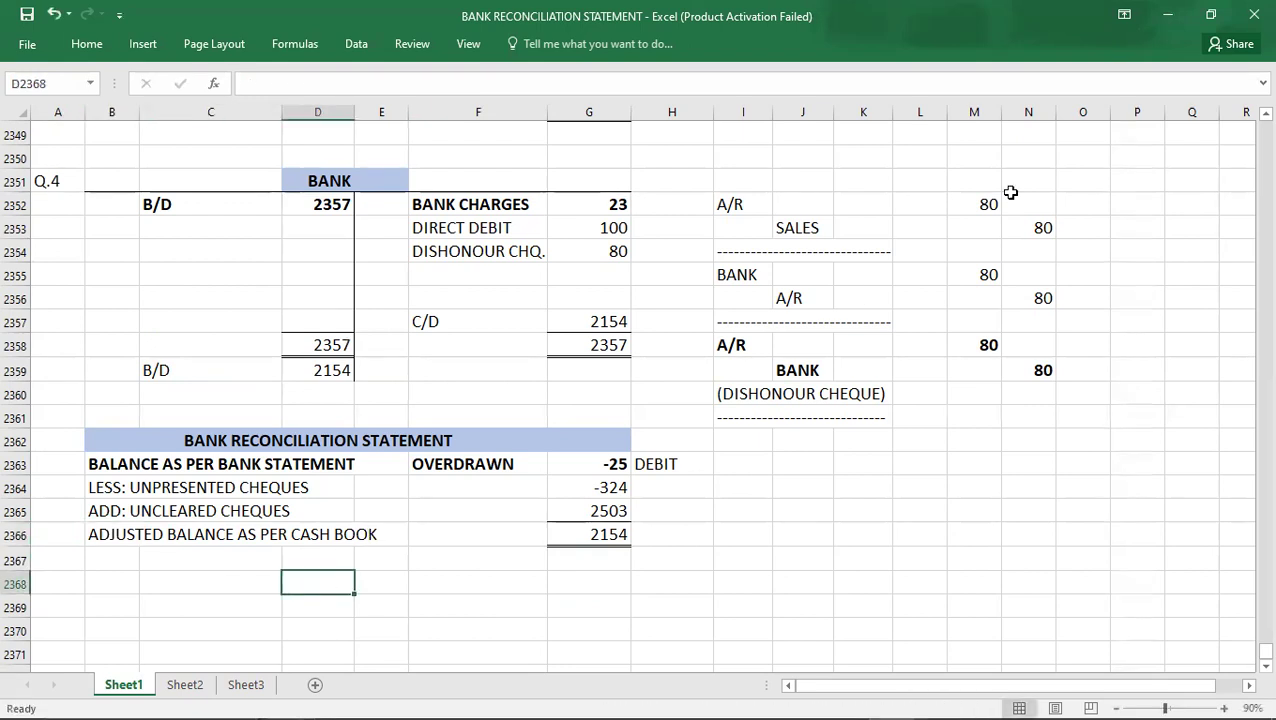